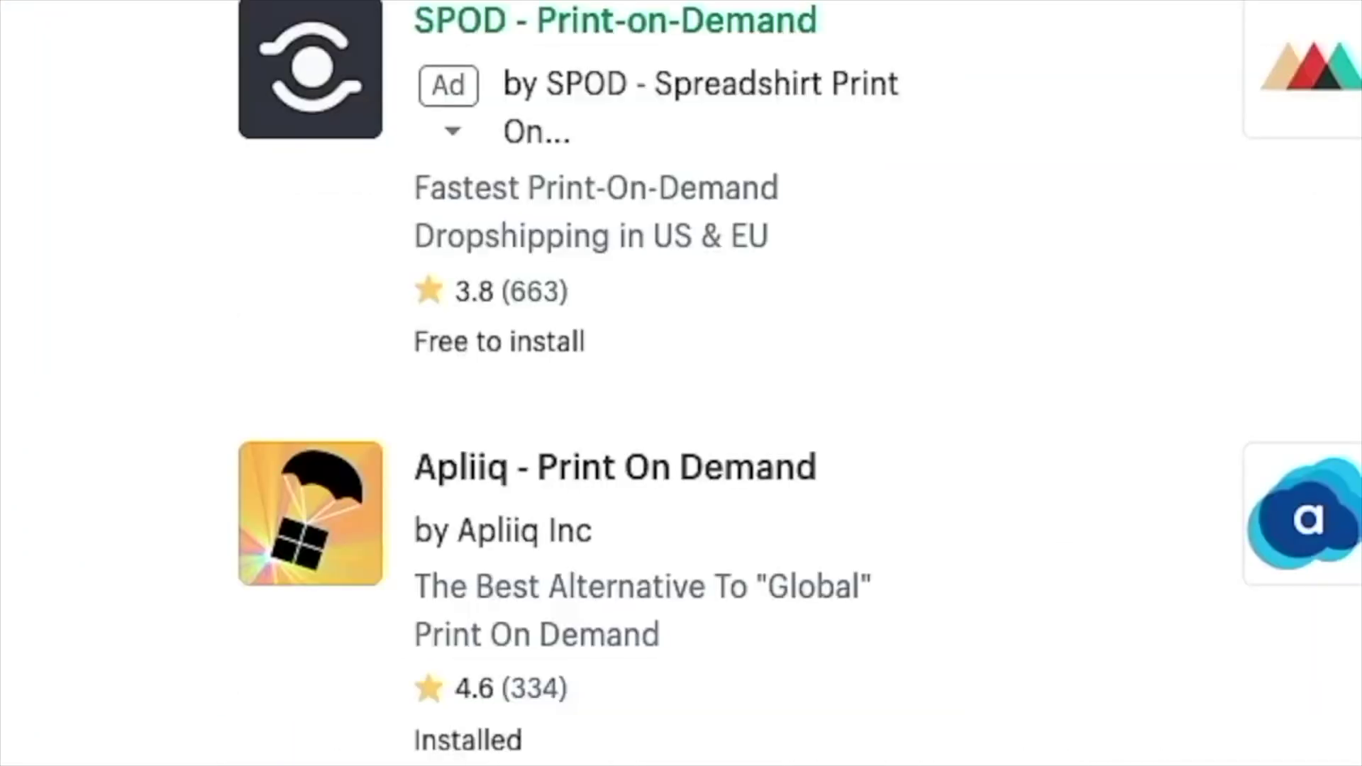
Open the Apliiq - Print On Demand app listing and scroll down to its shirt colour swatches.
{"action": "left_click", "coordinate": [680, 509]}
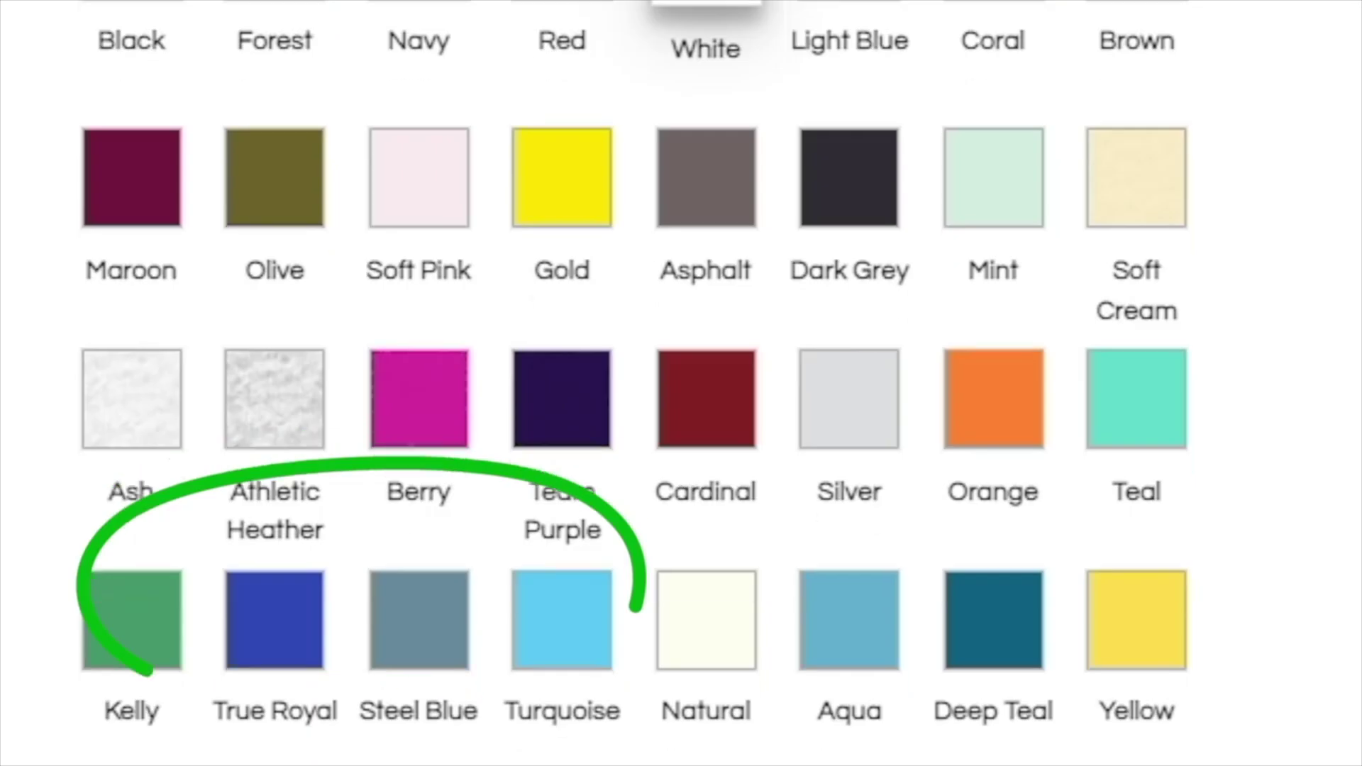
{"action": "scroll", "coordinate": [602, 716], "scroll_direction": "down", "scroll_amount": 5}
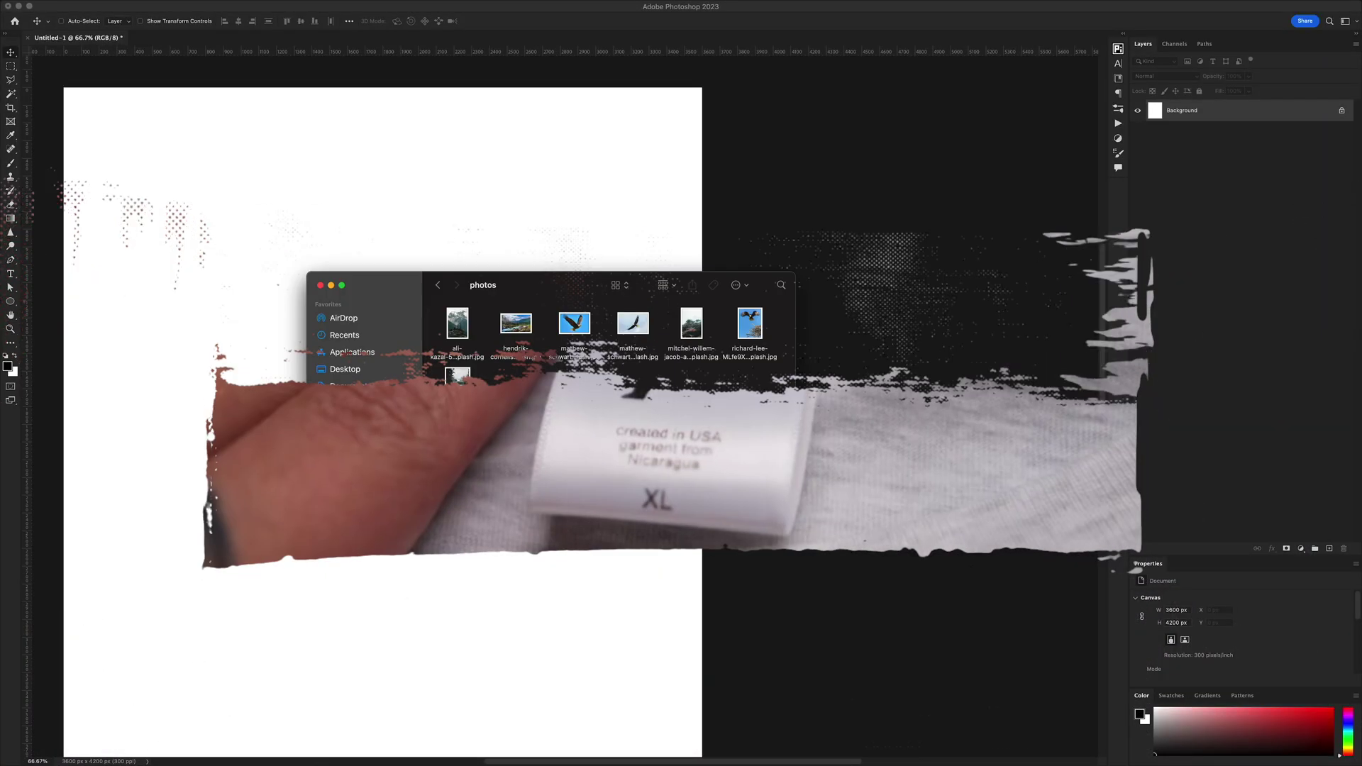
Drop the seven selected photos onto the canvas and commit each placement, including the eagle photo.
{"action": "mouse_move", "coordinate": [779, 468]}
{"action": "left_mouse_down"}
{"action": "mouse_move", "coordinate": [434, 279]}
{"action": "mouse_move", "coordinate": [449, 307]}
{"action": "mouse_move", "coordinate": [333, 188]}
{"action": "left_mouse_up"}
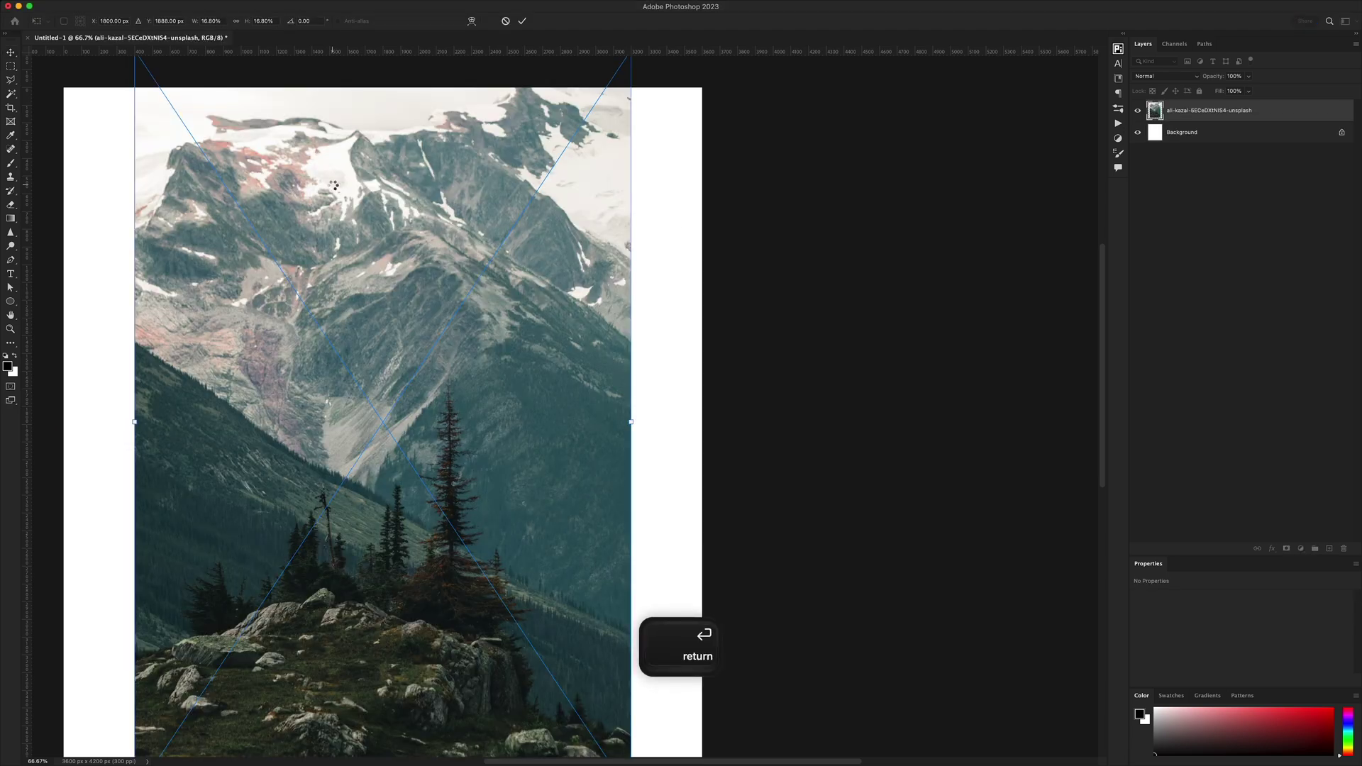
{"action": "key", "text": "Return"}
{"action": "key", "text": "Return"}
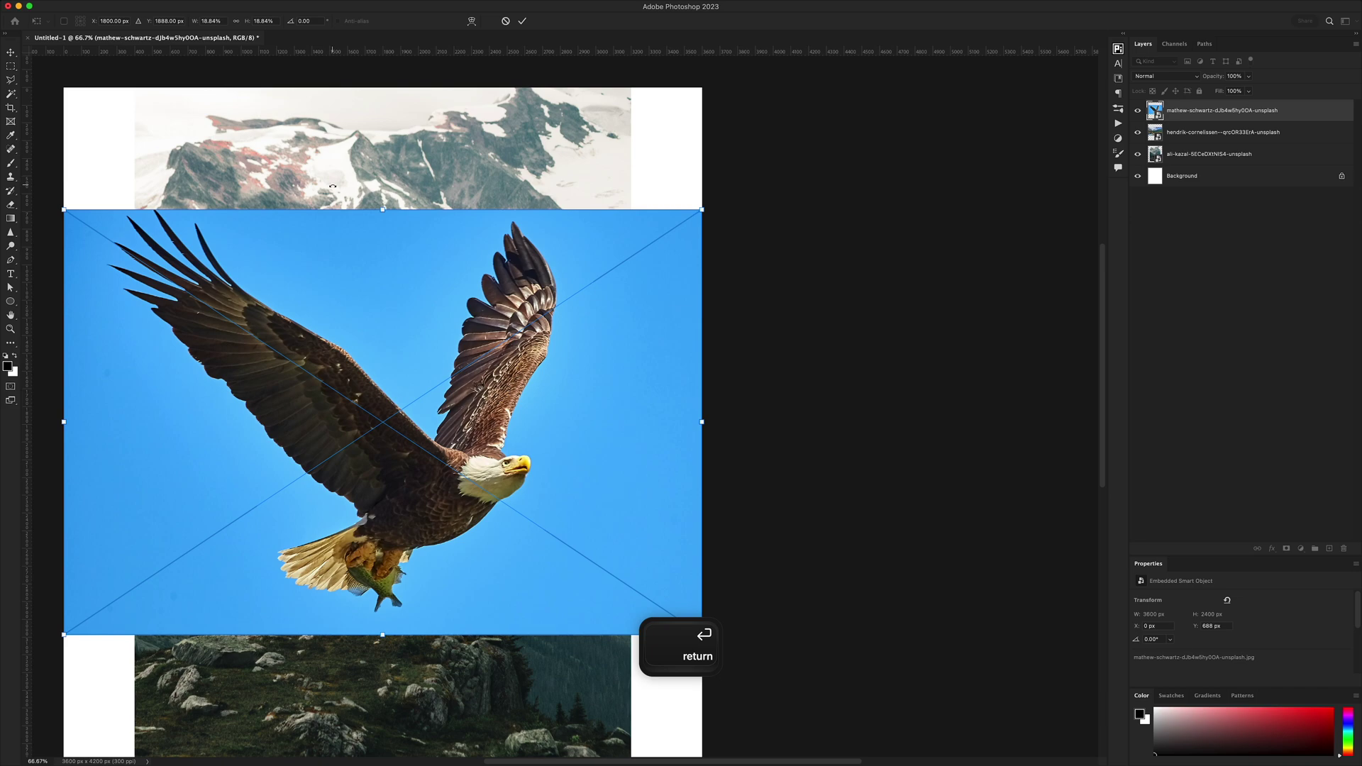
{"action": "key", "text": "Return"}
{"action": "key", "text": "Return"}
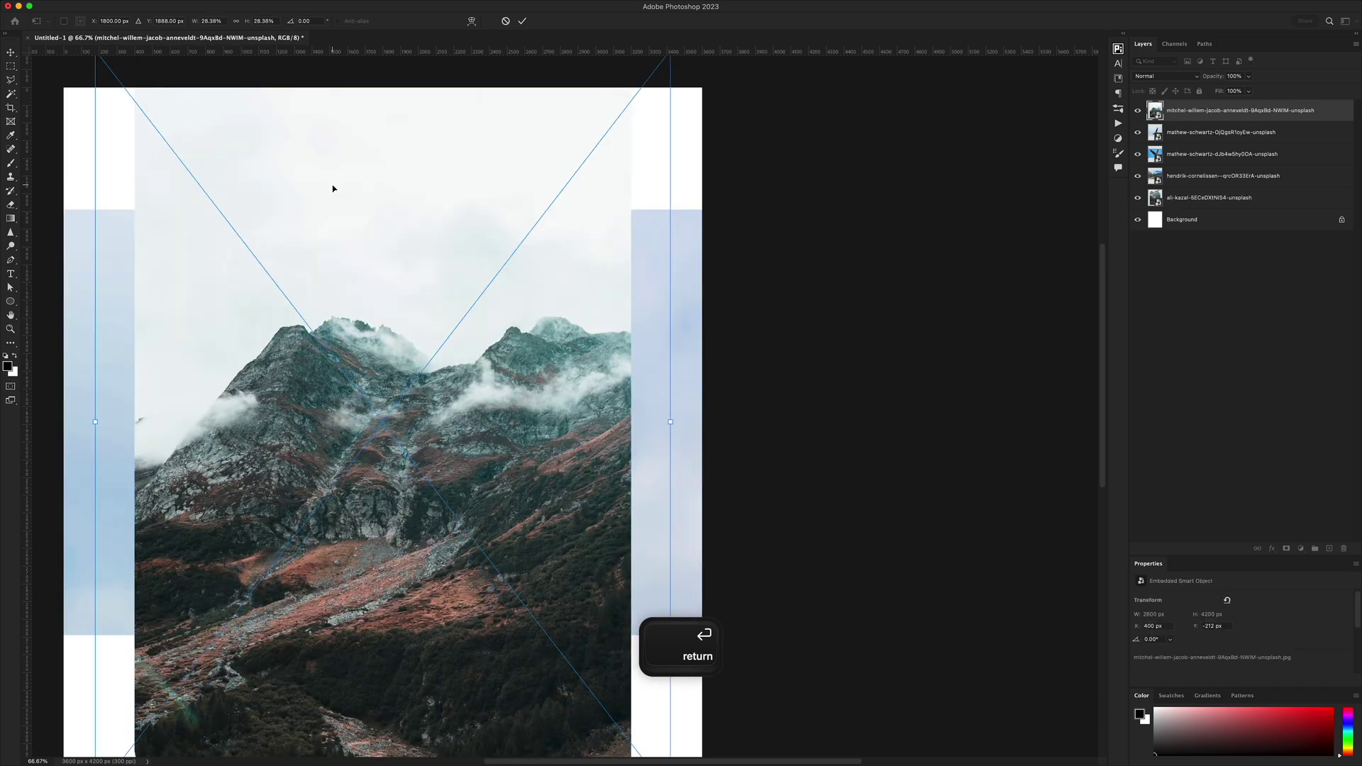
{"action": "key", "text": "Return"}
{"action": "key", "text": "Return"}
{"action": "key", "text": "Return"}
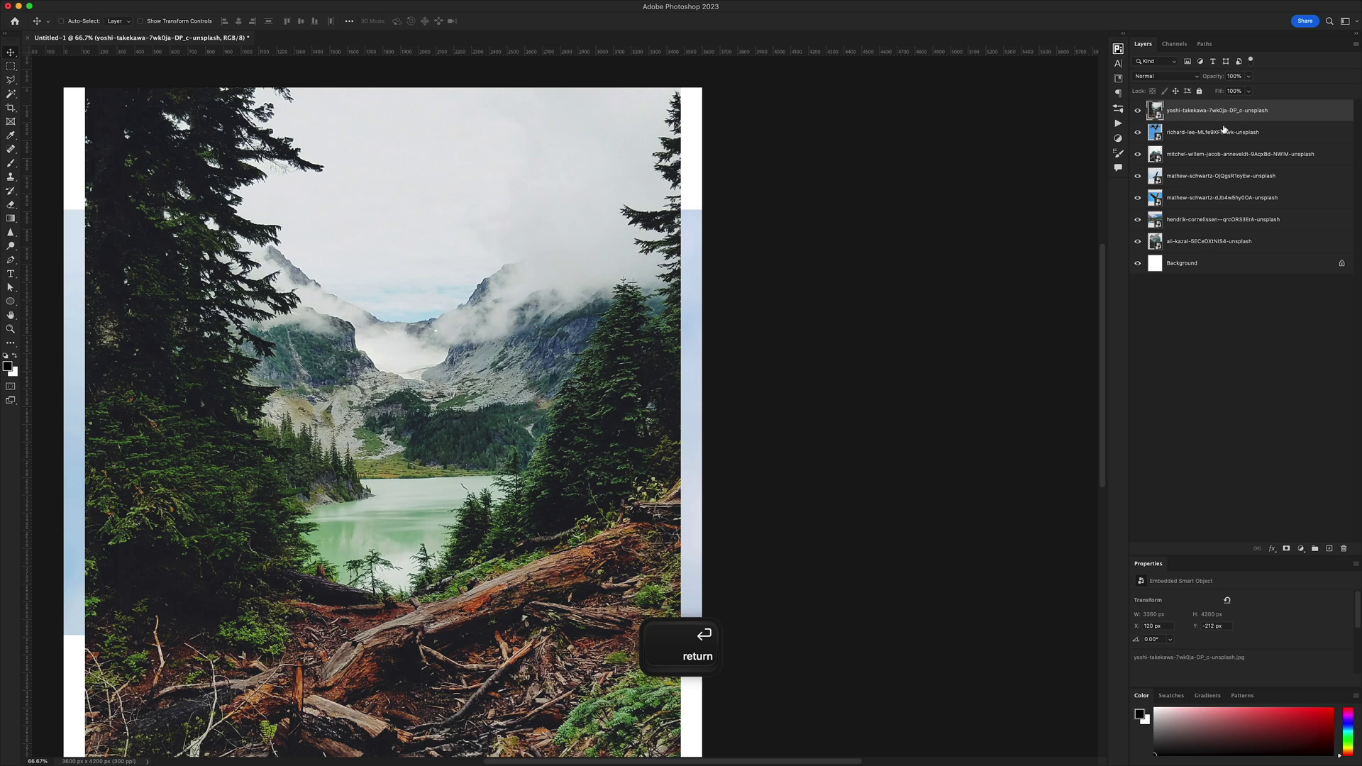
Hide the lake photo, show the eagle photo layer, and raise its contrast with Levels.
{"action": "left_click", "coordinate": [1137, 244]}
{"action": "left_click", "coordinate": [1138, 199]}
{"action": "left_click", "coordinate": [1171, 202]}
{"action": "left_click_drag", "start_coordinate": [492, 364], "coordinate": [518, 332]}
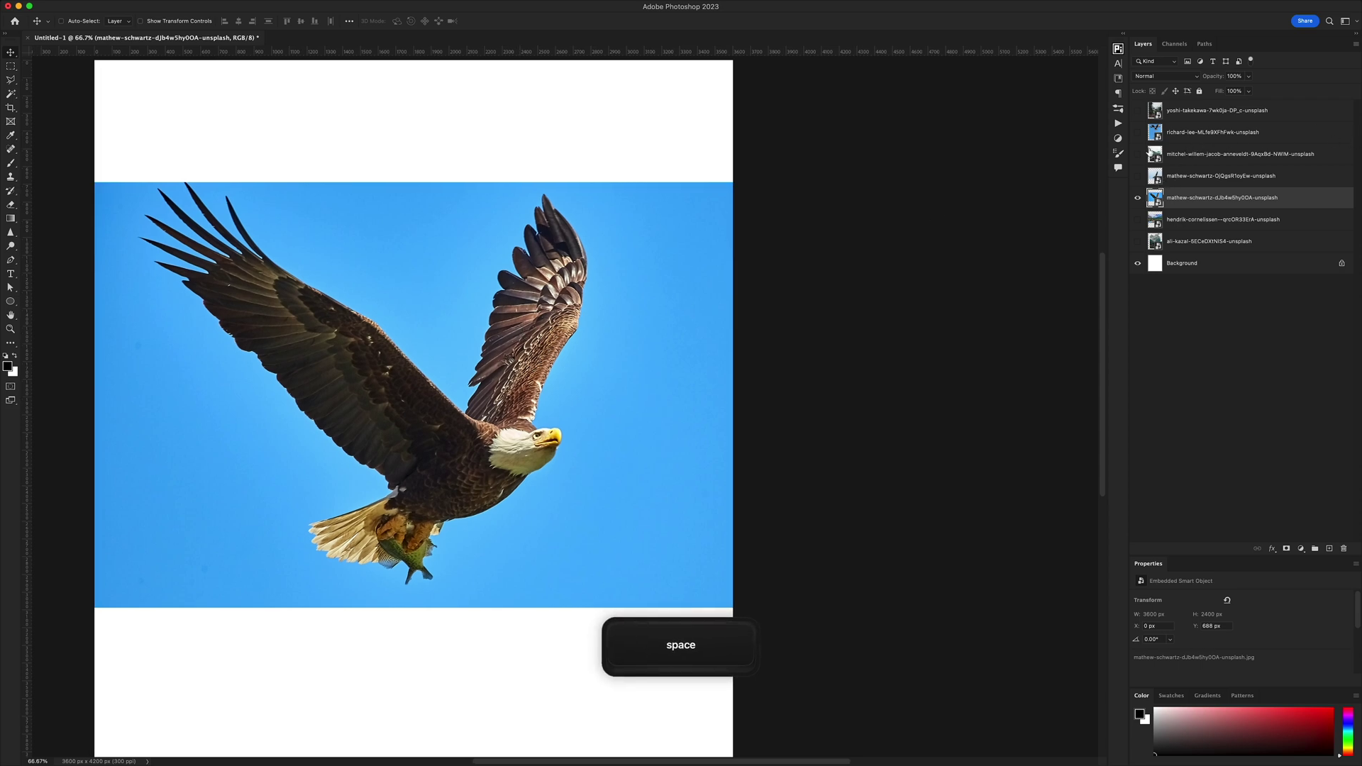
{"action": "key", "text": "super+l"}
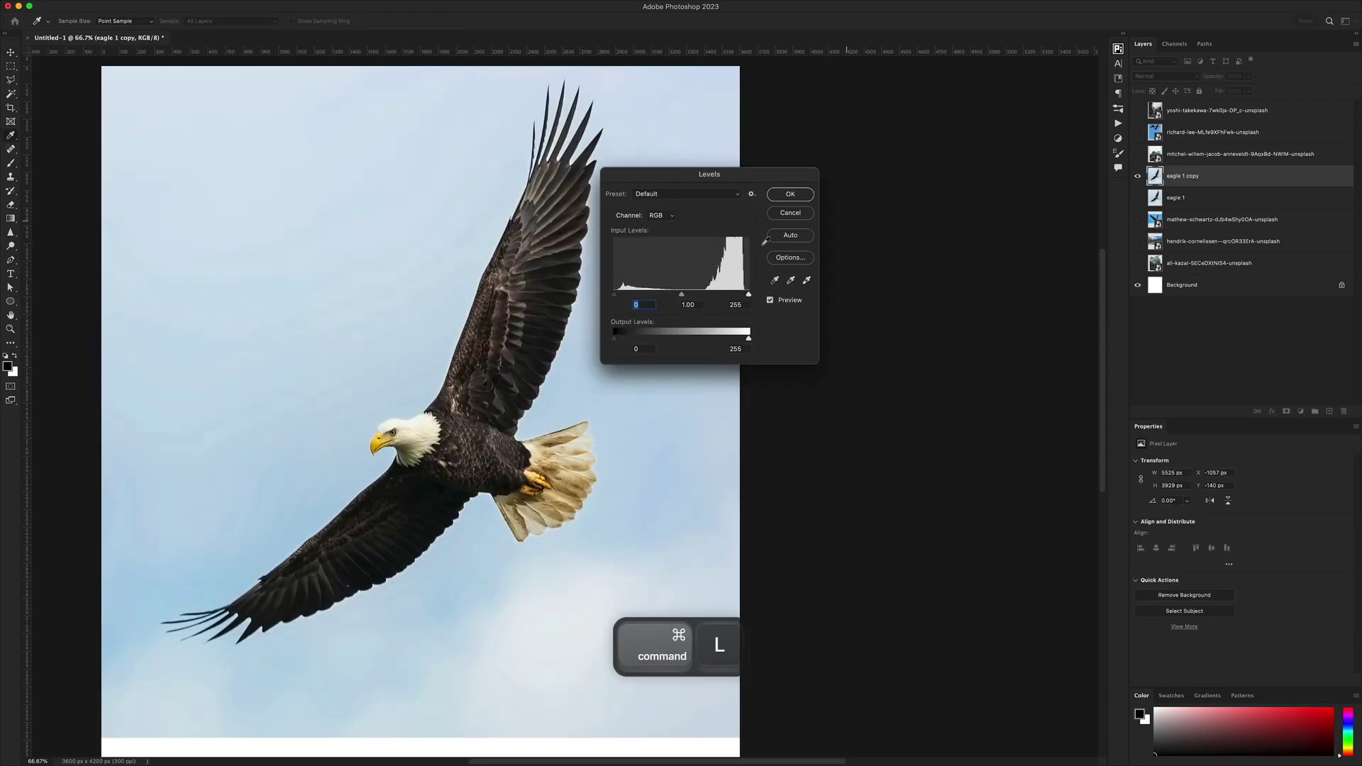
{"action": "mouse_move", "coordinate": [731, 304]}
{"action": "left_mouse_down"}
{"action": "mouse_move", "coordinate": [693, 304]}
{"action": "mouse_move", "coordinate": [710, 304]}
{"action": "left_mouse_up"}
{"action": "key", "text": "Return"}
Brighten aqua, purple and magenta luminance in the Camera Raw filter to whiten the sky.
{"action": "key", "text": "super+shift+a"}
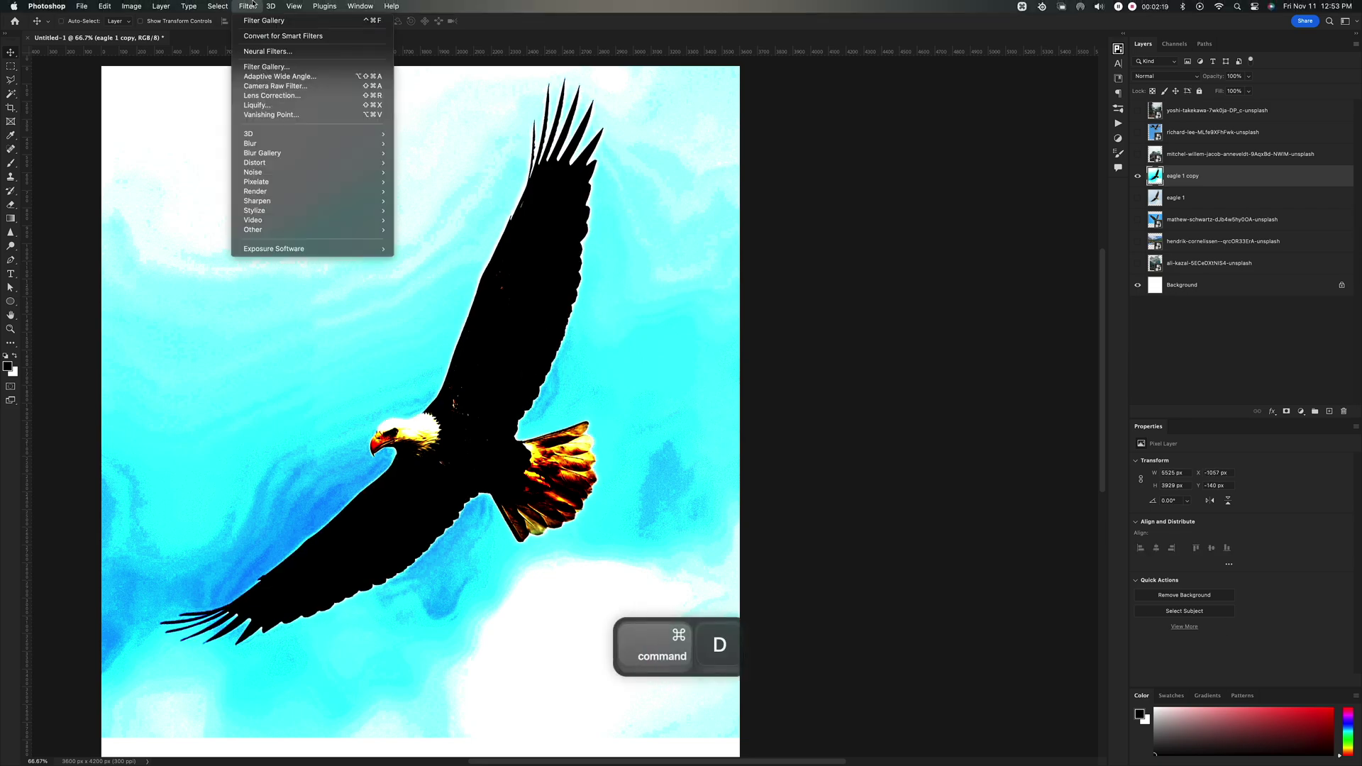
{"action": "left_click_drag", "start_coordinate": [1060, 359], "coordinate": [1163, 386]}
{"action": "left_click_drag", "start_coordinate": [1060, 392], "coordinate": [1174, 392]}
{"action": "left_click_drag", "start_coordinate": [1061, 409], "coordinate": [1183, 397]}
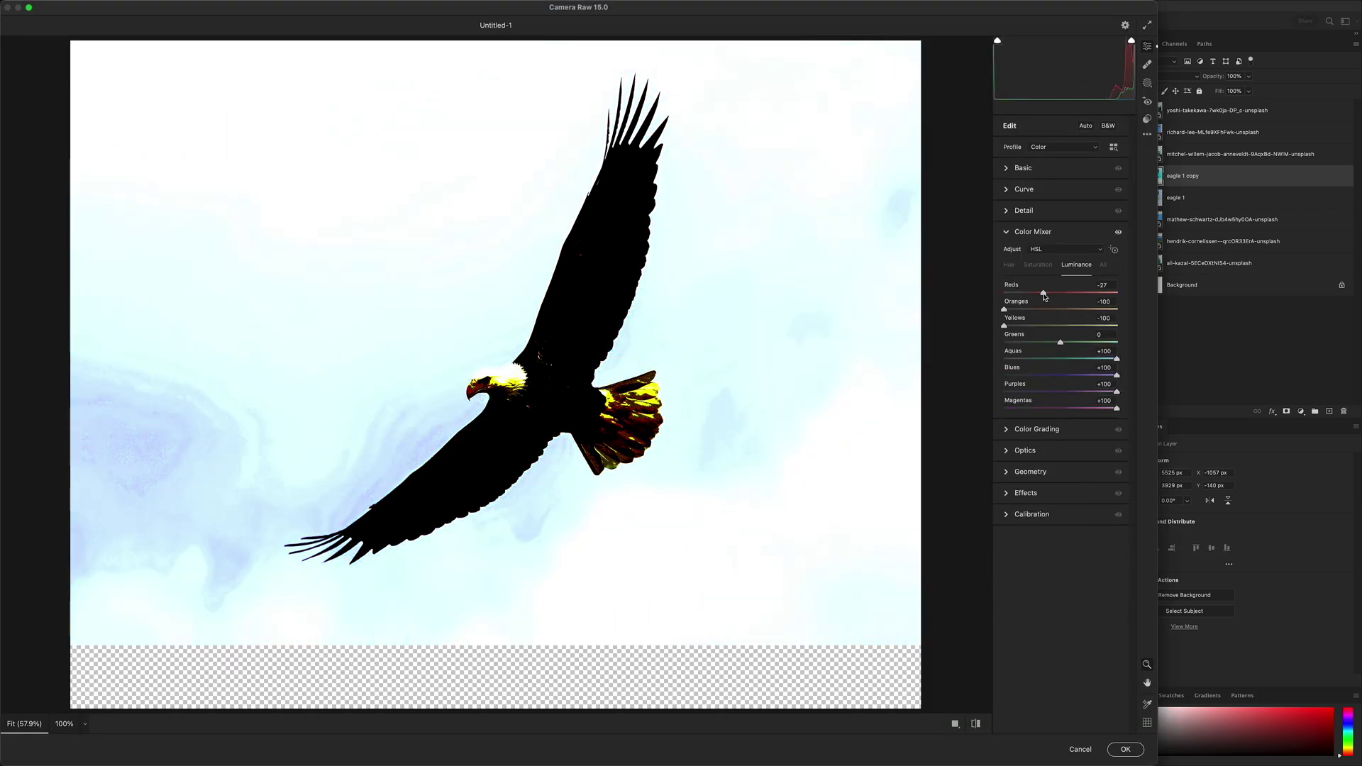
{"action": "key", "text": "Return"}
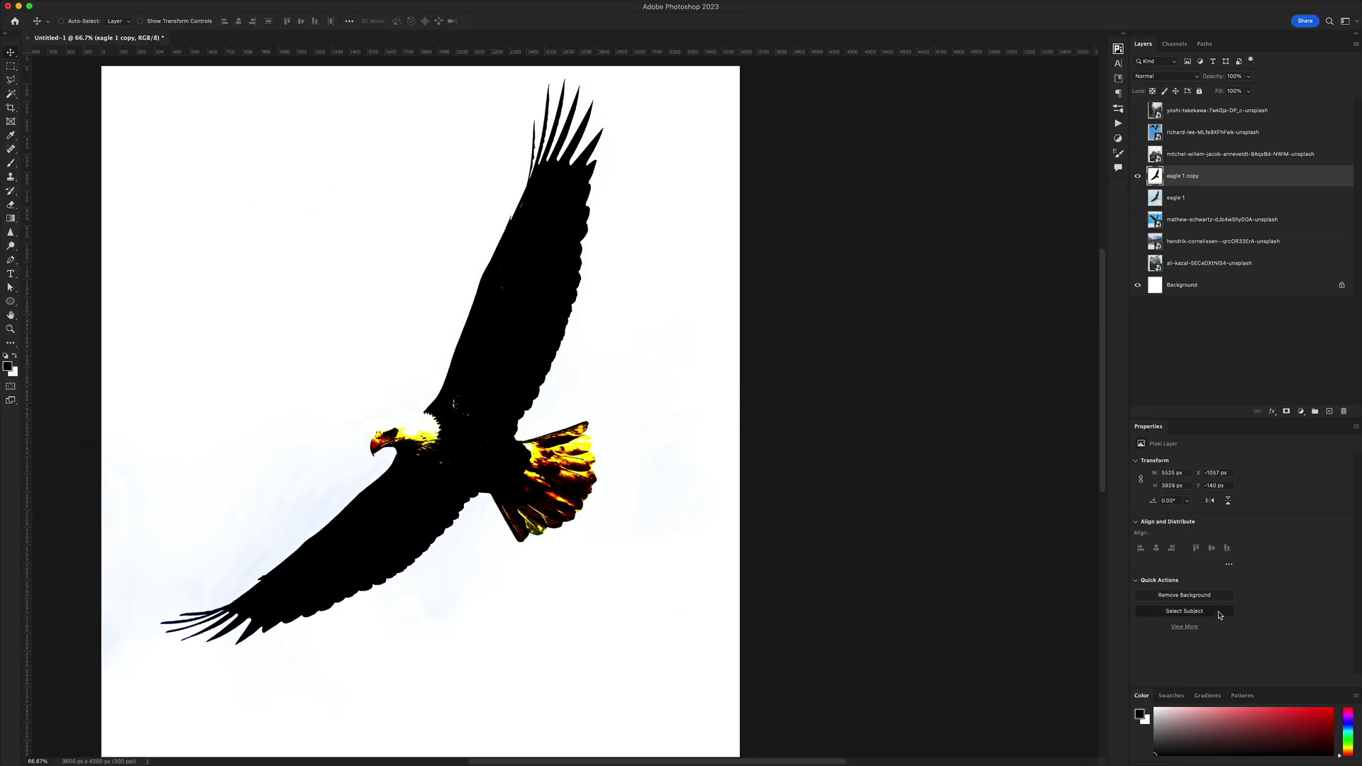
Blend out light tones on eagle 1 copy with Blend If and convert it to a Smart Object.
{"action": "double_click", "coordinate": [1263, 176]}
{"action": "left_click_drag", "start_coordinate": [1077, 371], "coordinate": [1007, 371]}
{"action": "left_click", "coordinate": [1155, 213]}
{"action": "right_click", "coordinate": [1263, 176]}
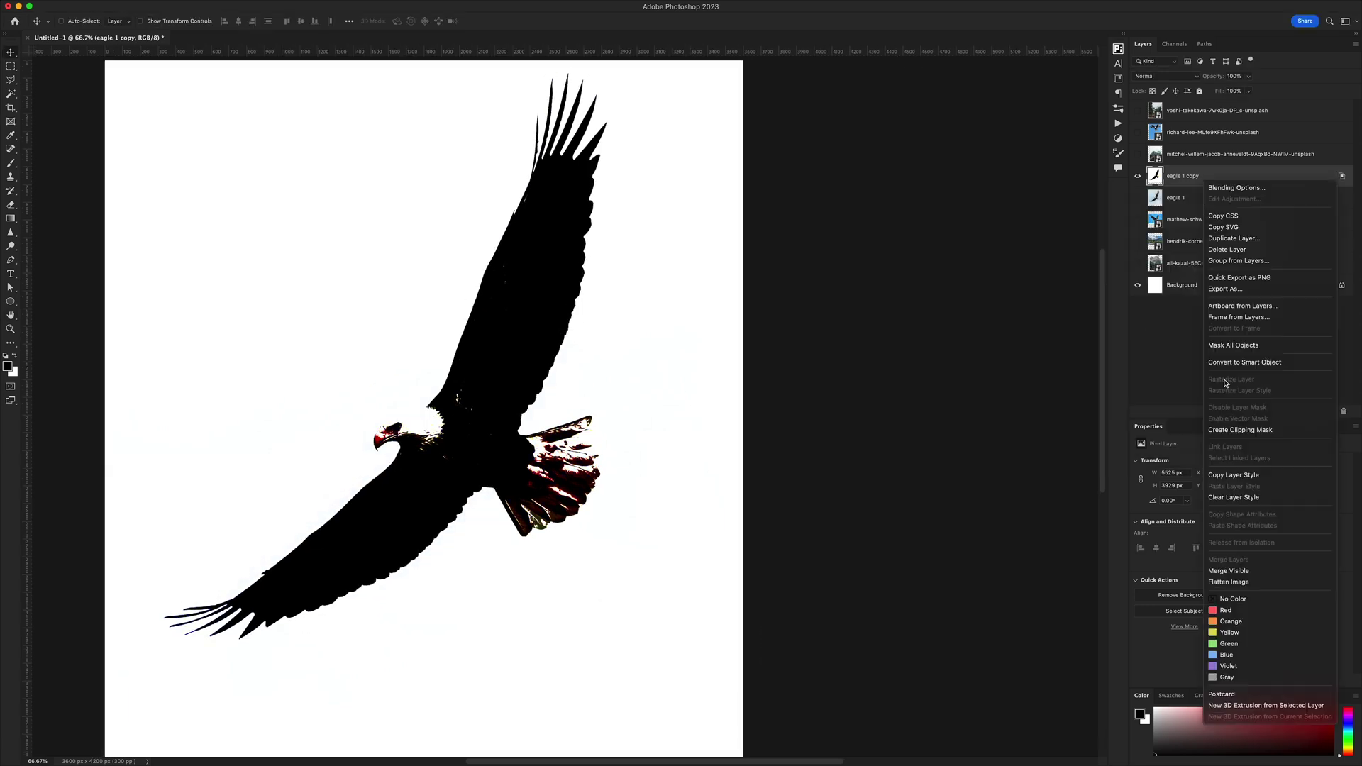
{"action": "left_click", "coordinate": [1234, 333]}
Add a layer mask to the original eagle 1 and hide eagle 1 copy.
{"action": "key", "text": "super+plus"}
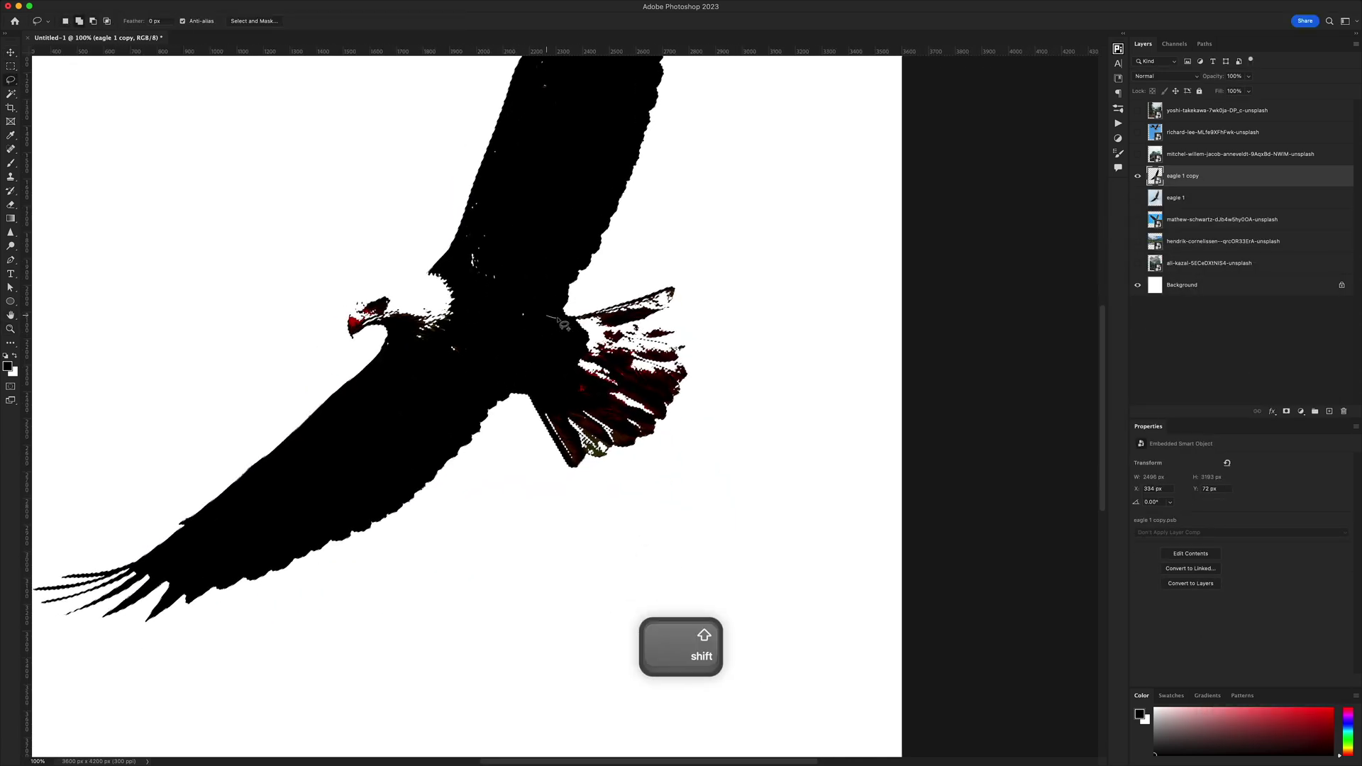
{"action": "key", "text": "l"}
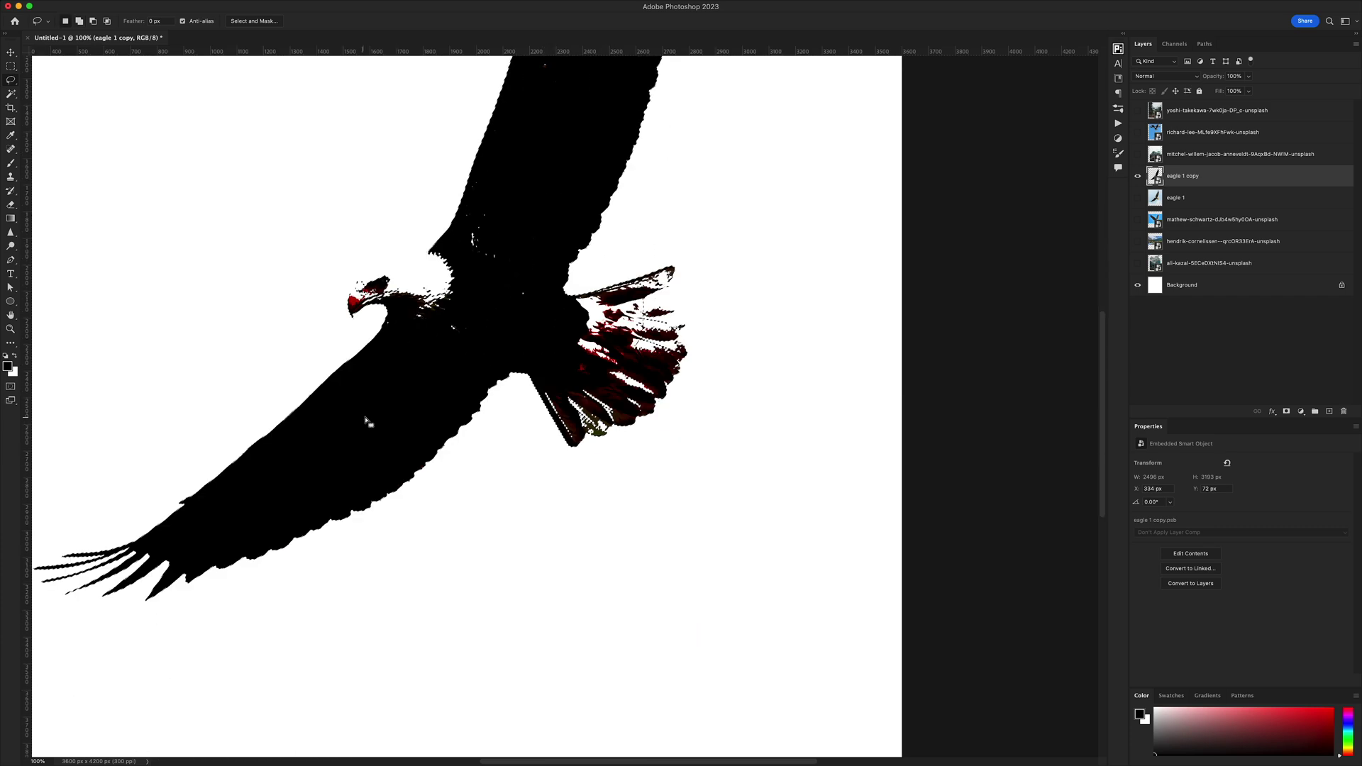
{"action": "key", "text": "alt+bracketleft"}
{"action": "key", "text": "super+comma"}
{"action": "left_click", "coordinate": [1285, 412]}
{"action": "left_click", "coordinate": [1138, 176]}
Zoom to 200% on the tail and duplicate the eagle layer as eagle 1 copy 2.
{"action": "key", "text": "z"}
{"action": "left_click", "coordinate": [671, 267]}
{"action": "key", "text": "super+j"}
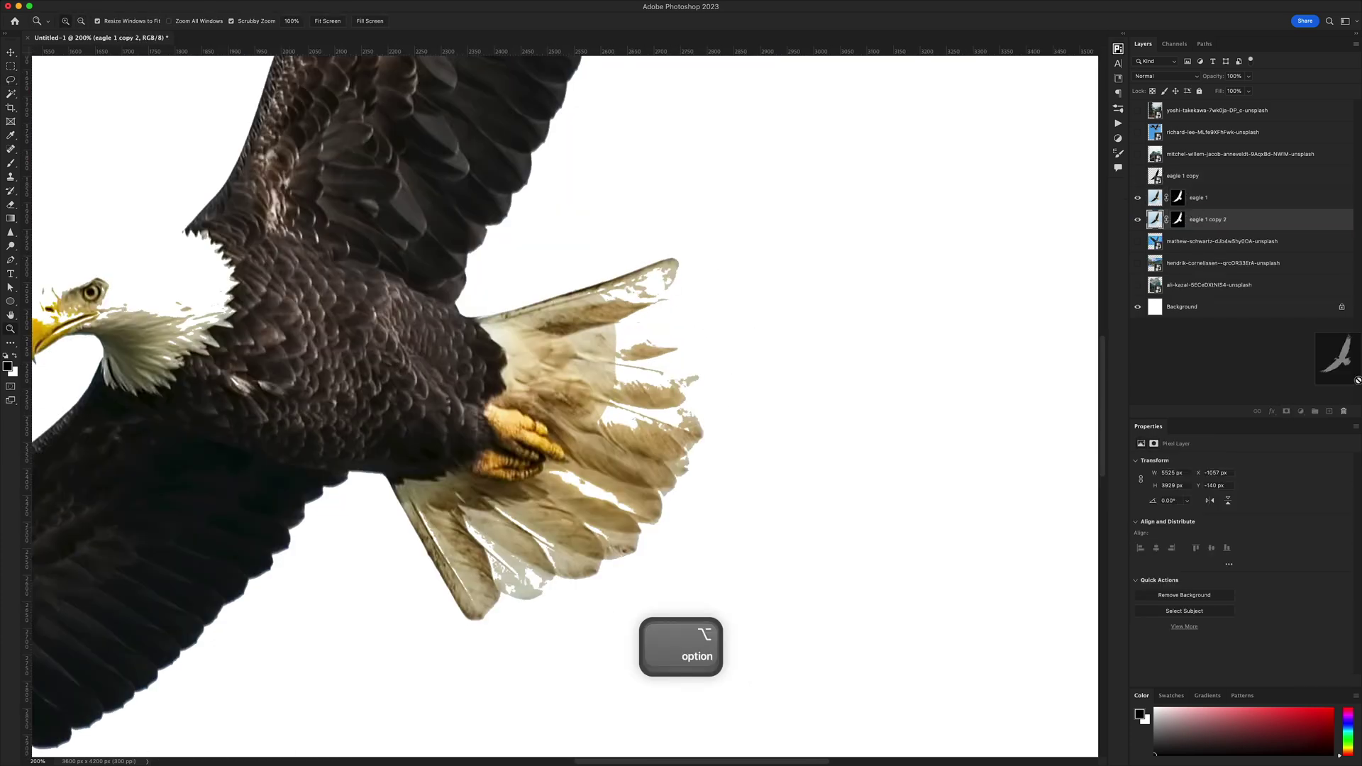
{"action": "left_click", "coordinate": [1249, 76]}
{"action": "right_click", "coordinate": [11, 80]}
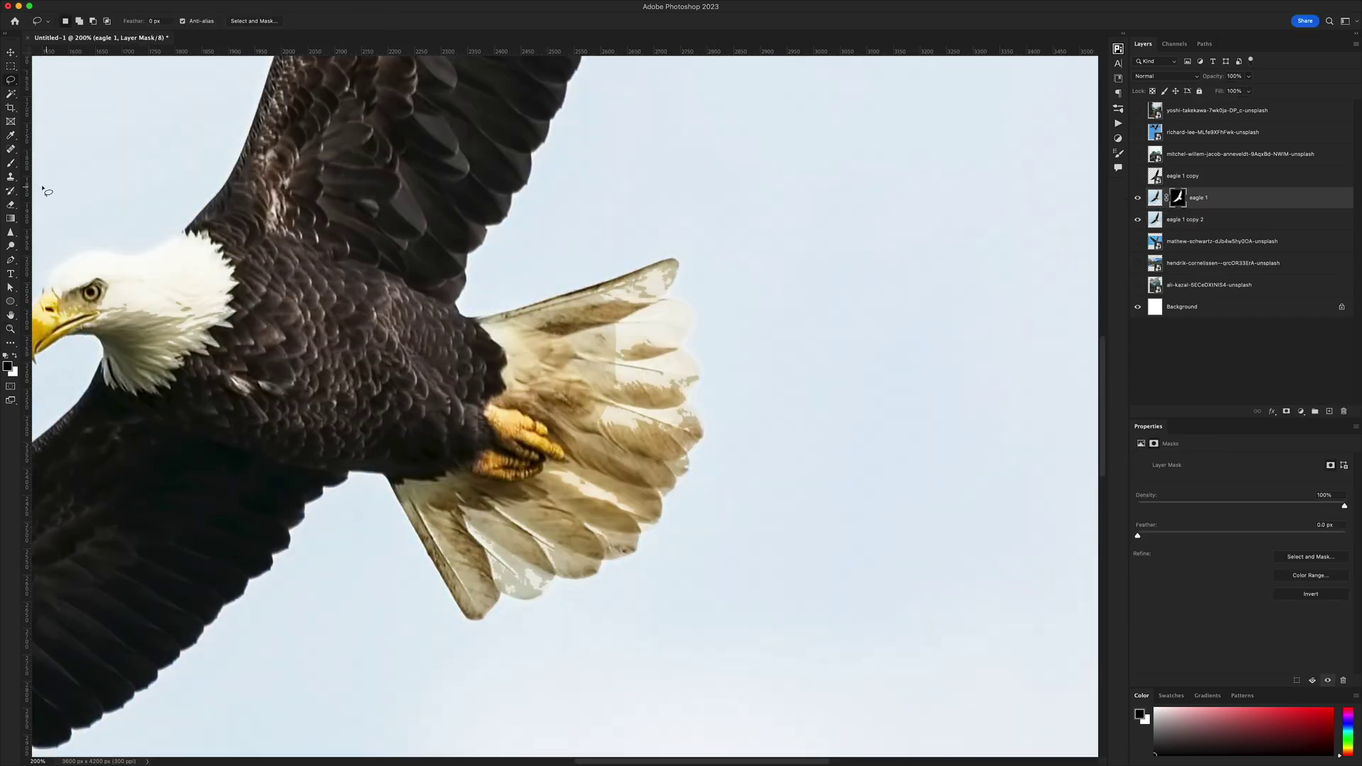
Paint white over the tail feathers on eagle 1's layer mask with the Brush.
{"action": "left_click", "coordinate": [11, 162]}
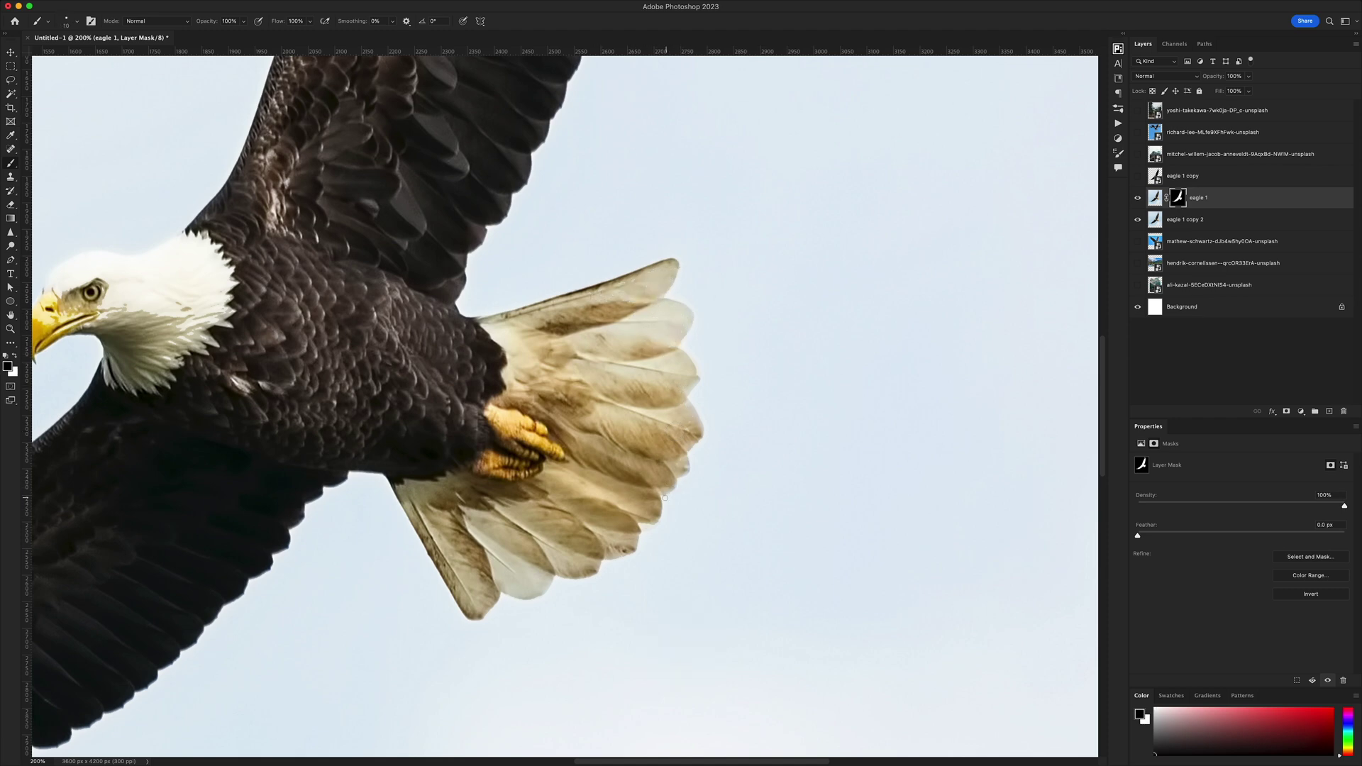
Enlarge the brush and lasso a freehand selection around the spread-wing eagle.
{"action": "scroll", "coordinate": [467, 299], "scroll_direction": "left", "scroll_amount": 5}
{"action": "key", "text": "bracketright"}
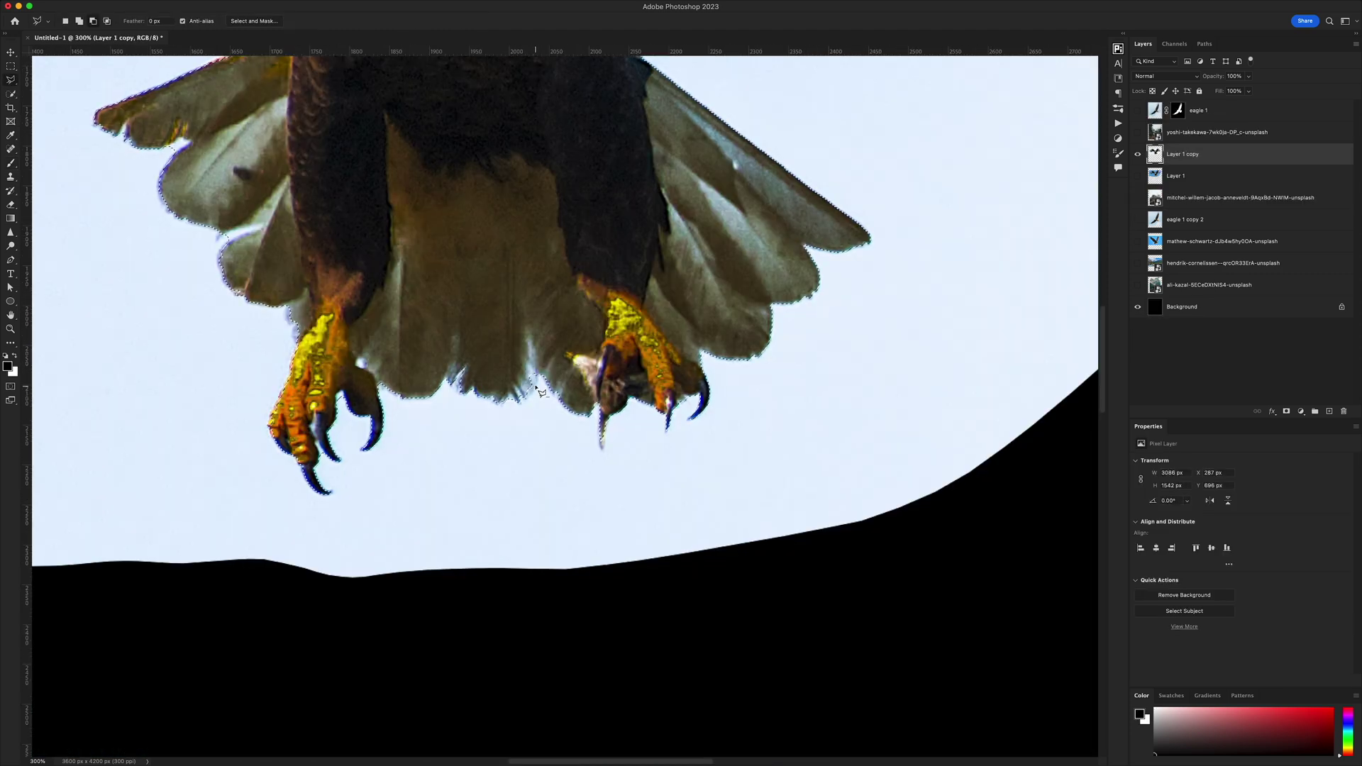
{"action": "scroll", "coordinate": [535, 351], "scroll_direction": "up", "scroll_amount": 5}
{"action": "scroll", "coordinate": [536, 351], "scroll_direction": "left", "scroll_amount": 5}
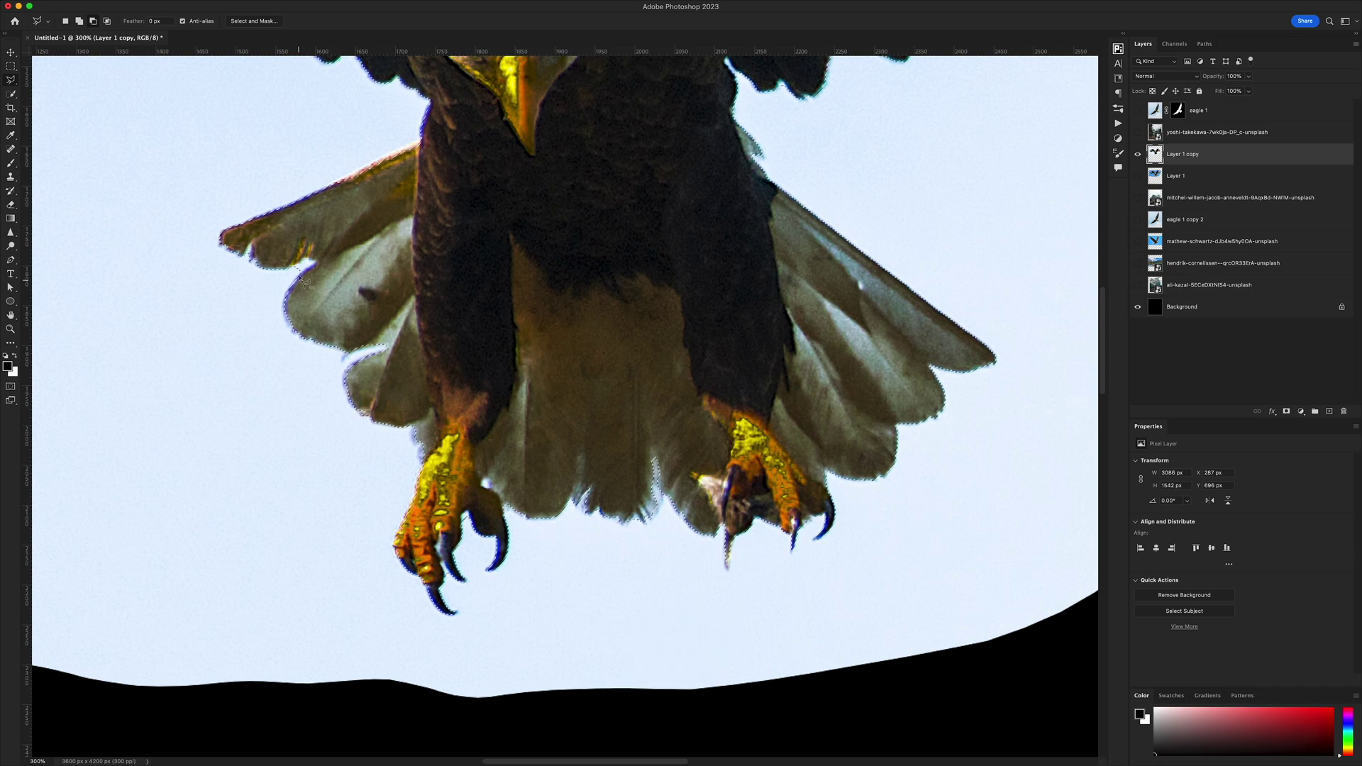
{"action": "left_click_drag", "start_coordinate": [312, 262], "coordinate": [253, 314]}
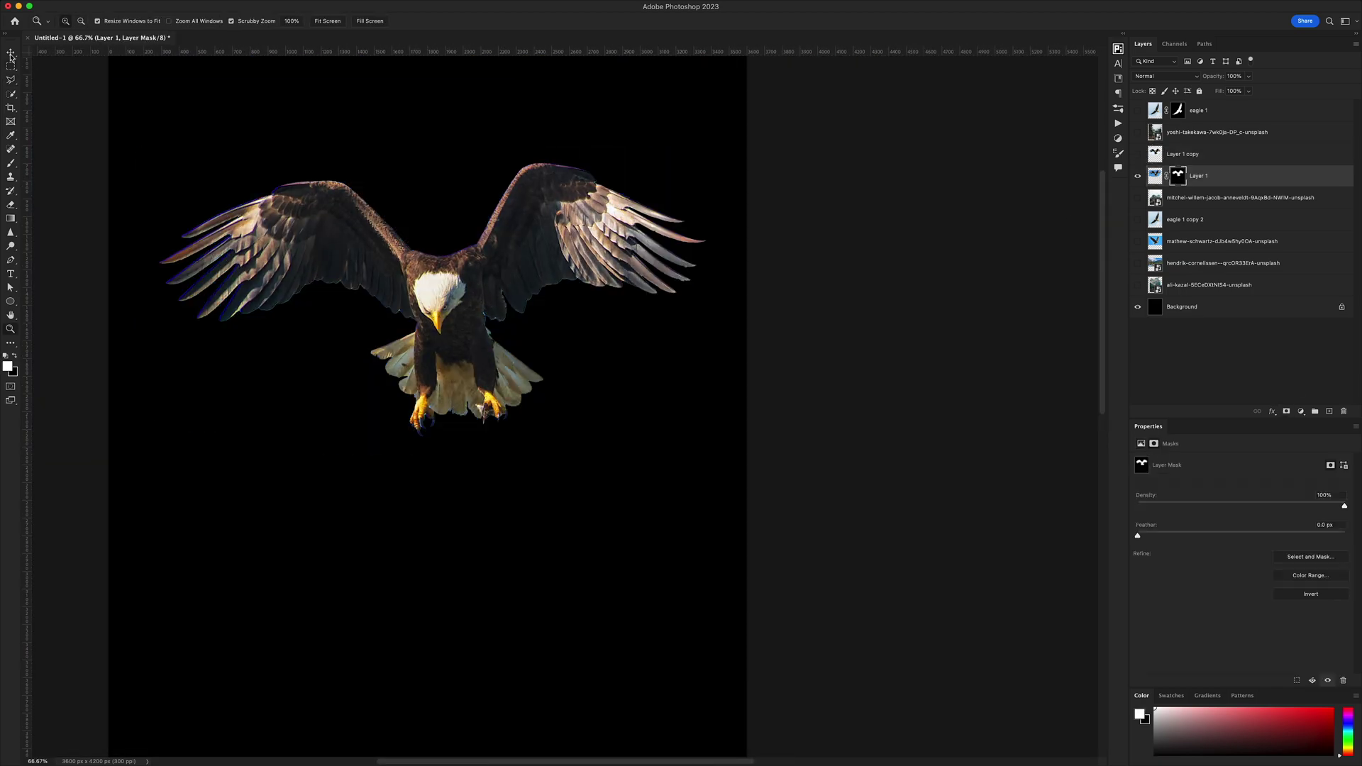
Test a clipped Threshold adjustment and invert the eagle layer to white on black.
{"action": "left_click", "coordinate": [1344, 412]}
{"action": "key", "text": "d"}
{"action": "left_click", "coordinate": [1301, 412]}
{"action": "left_click", "coordinate": [1306, 610]}
{"action": "key", "text": "super+alt+g"}
{"action": "left_click_drag", "start_coordinate": [1242, 522], "coordinate": [1252, 528]}
{"action": "left_click", "coordinate": [1229, 201]}
{"action": "key", "text": "super+i"}
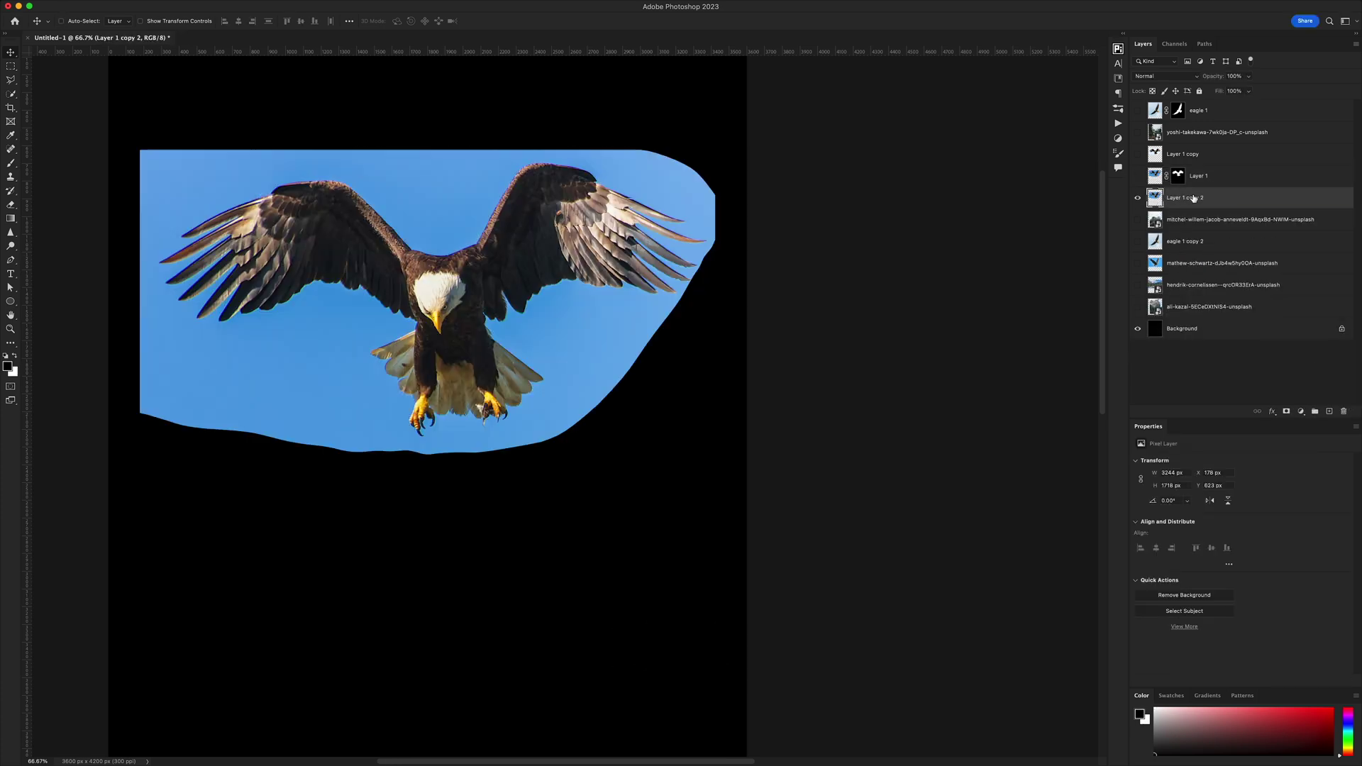
Apply Levels with the white point at 176 and the Camera Raw filter, then deselect.
{"action": "key", "text": "super+l"}
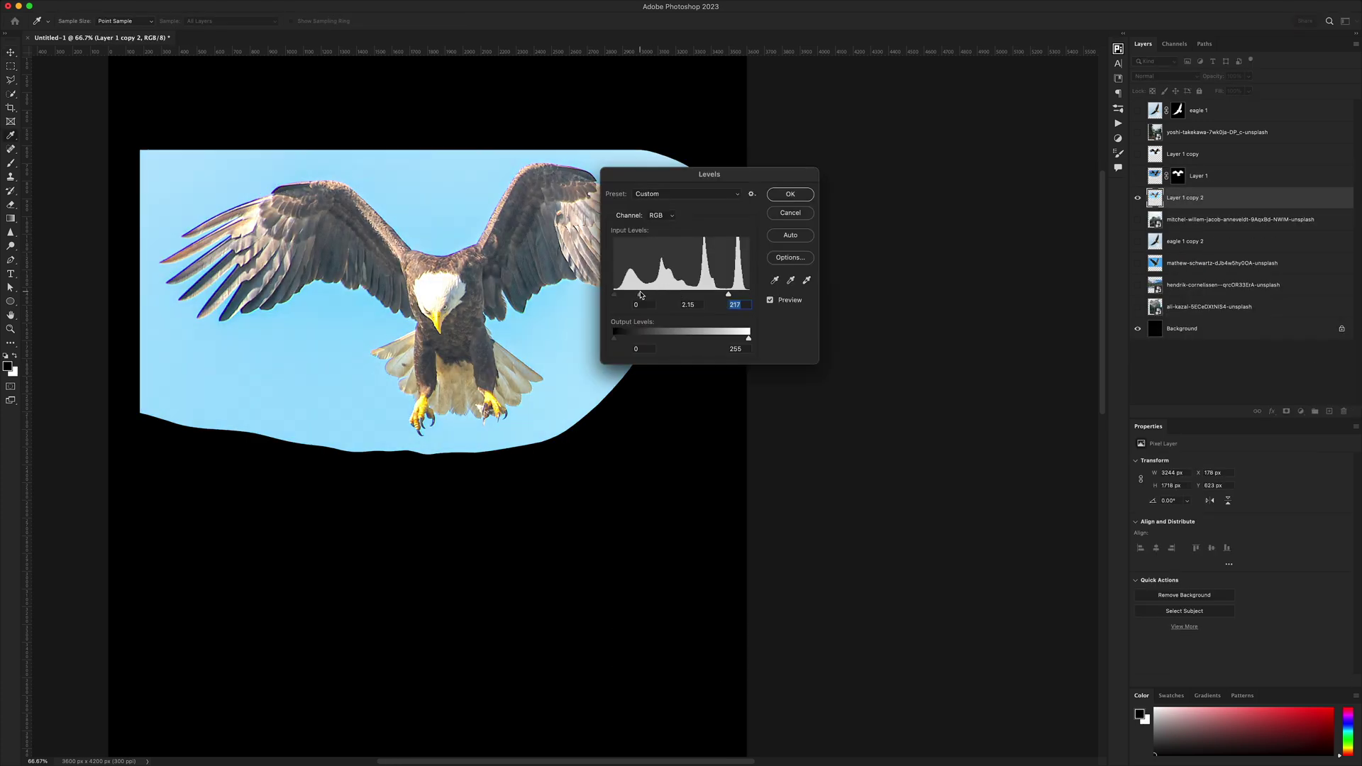
{"action": "left_click_drag", "start_coordinate": [749, 294], "coordinate": [706, 294]}
{"action": "left_click_drag", "start_coordinate": [682, 293], "coordinate": [685, 298]}
{"action": "left_click", "coordinate": [790, 194]}
{"action": "key", "text": "super+shift+a"}
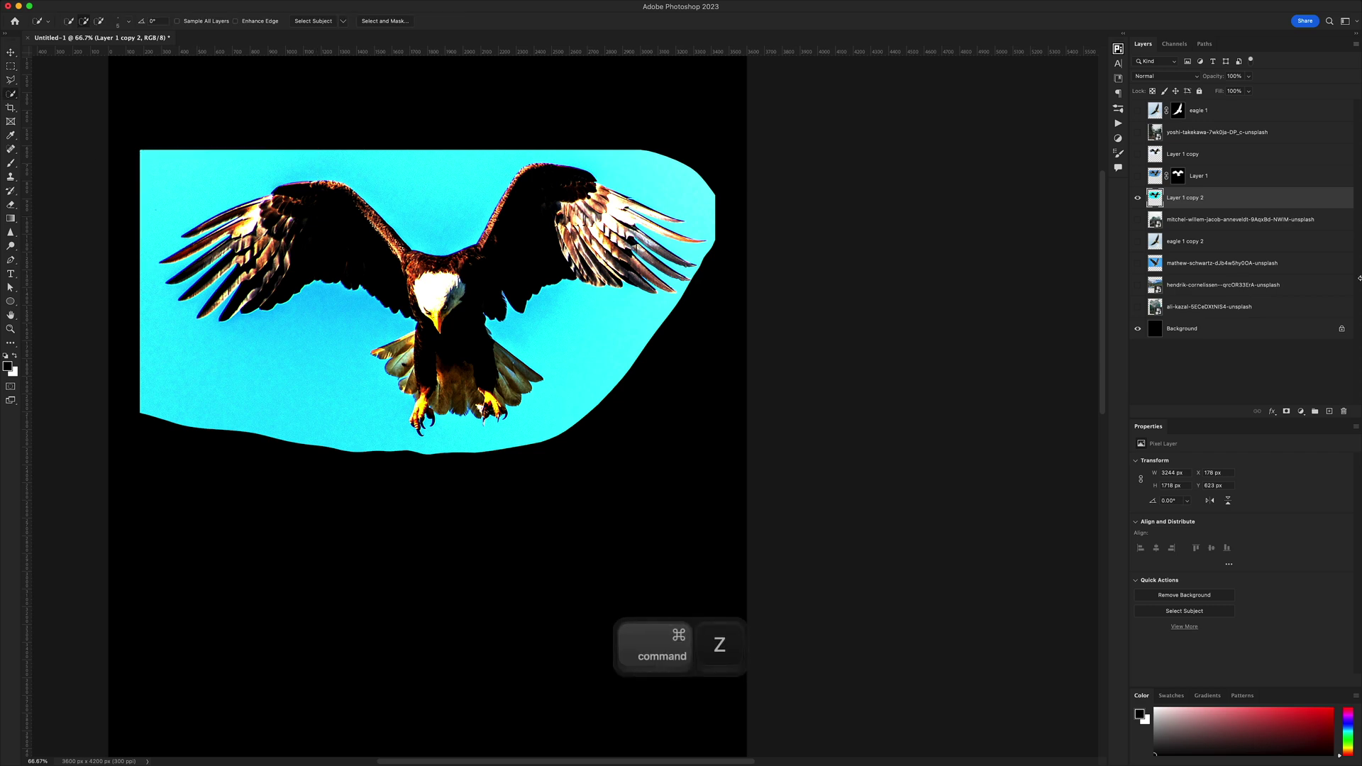
{"action": "key", "text": "super+d"}
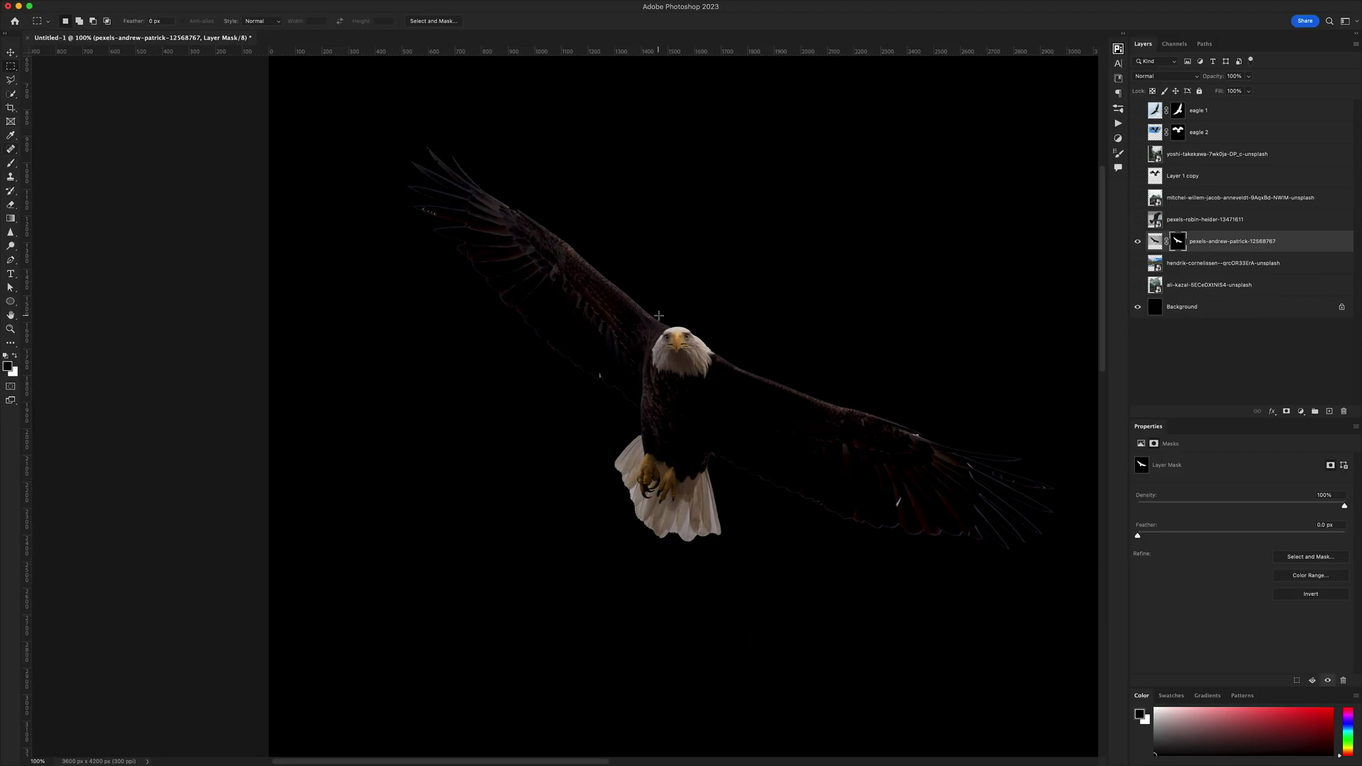
Make the soaring eagle a Smart Object, hide Background, and stack it between eagle 1 and eagle 2.
{"action": "right_click", "coordinate": [1258, 242]}
{"action": "left_click", "coordinate": [1188, 400]}
{"action": "key", "text": "space"}
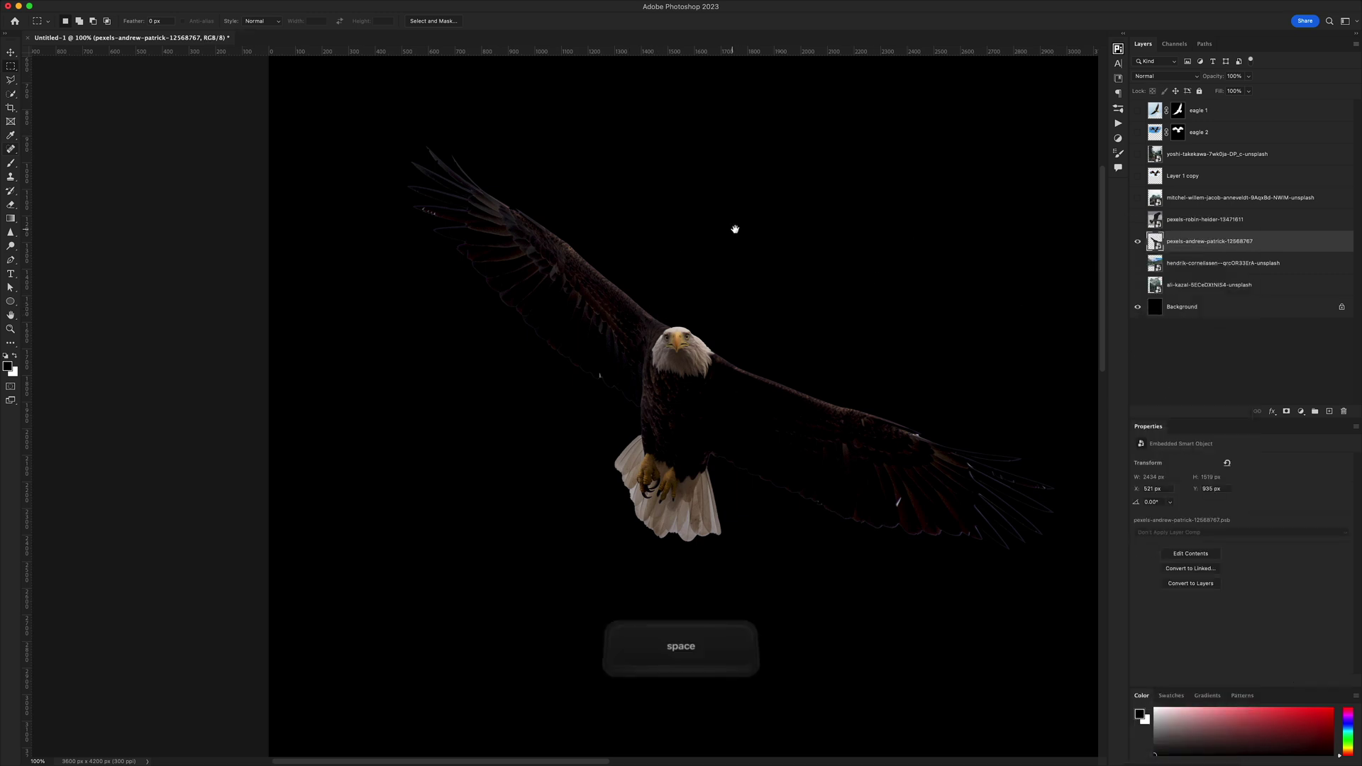
{"action": "left_click_drag", "start_coordinate": [736, 228], "coordinate": [654, 227]}
{"action": "left_click", "coordinate": [1138, 307]}
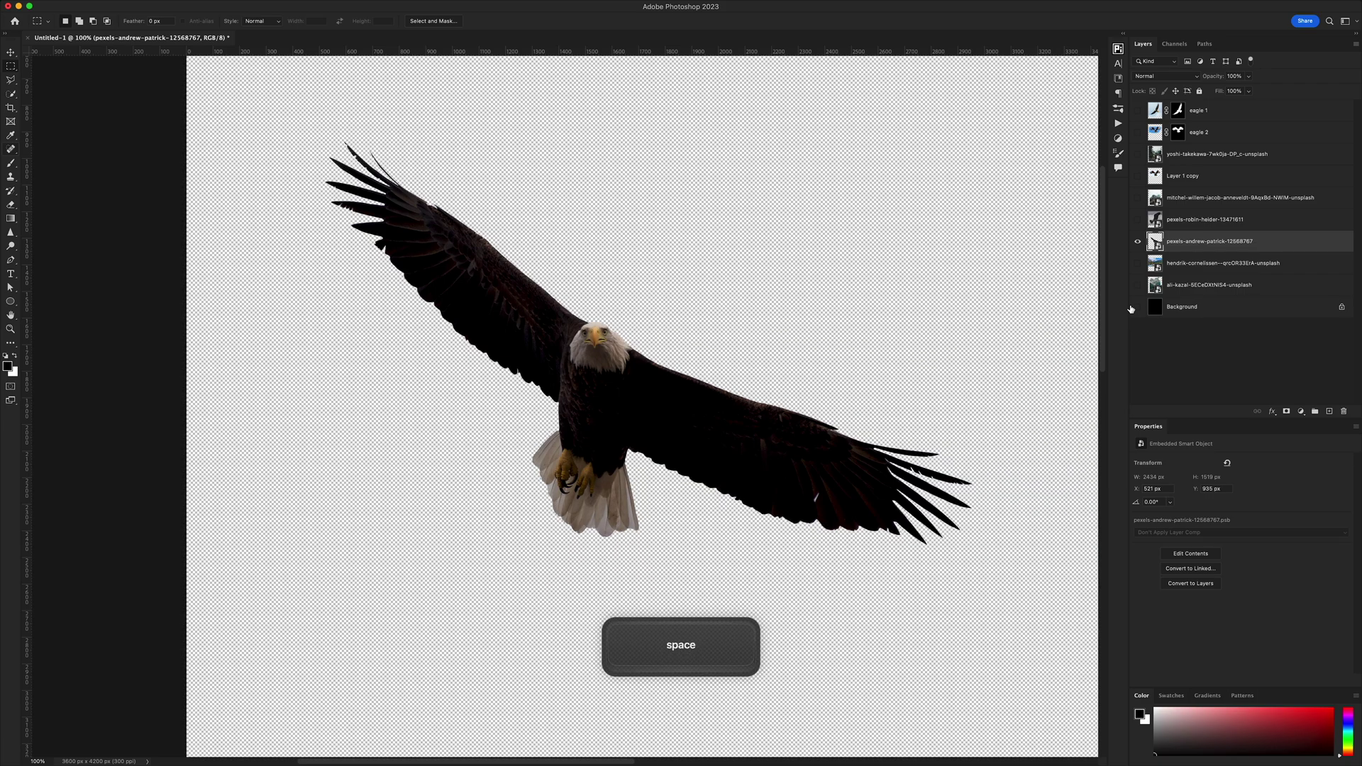
{"action": "left_click_drag", "start_coordinate": [717, 262], "coordinate": [608, 227]}
{"action": "left_click_drag", "start_coordinate": [460, 293], "coordinate": [509, 328]}
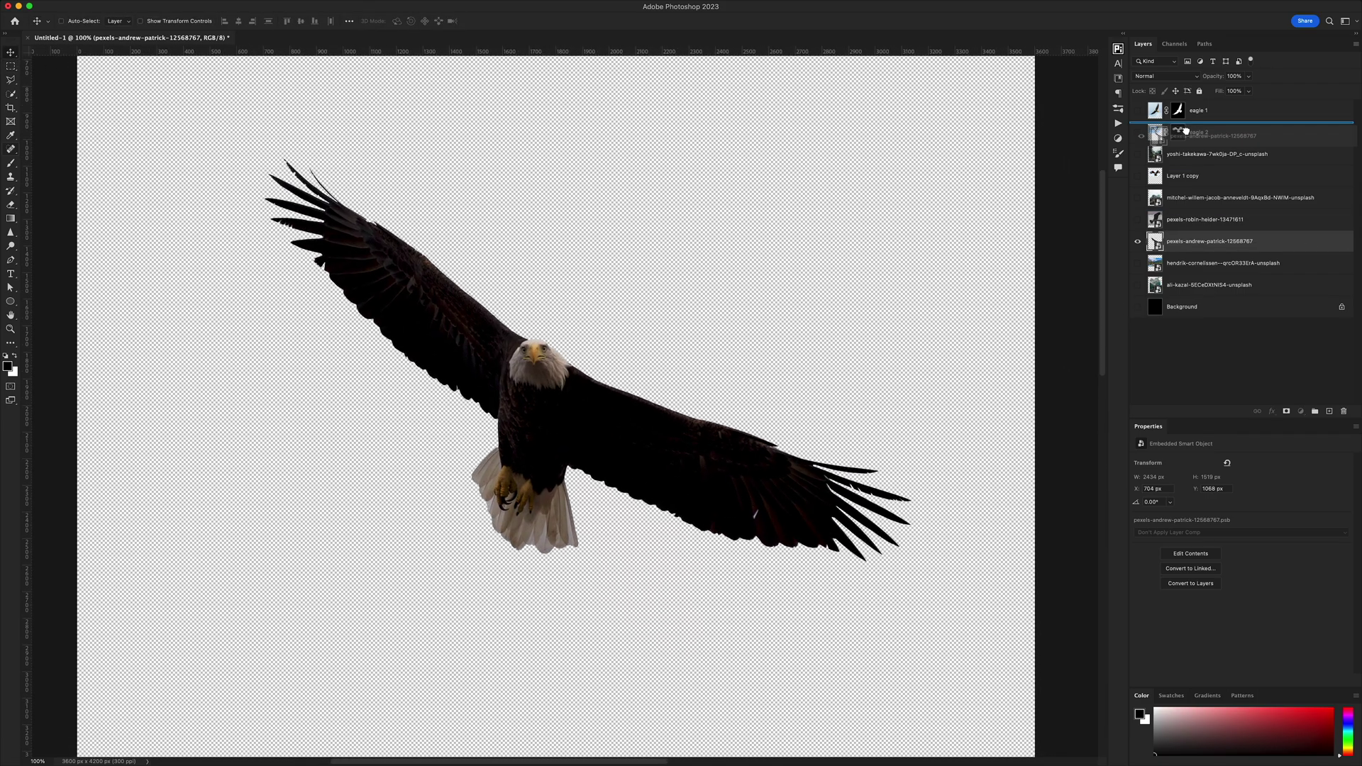
{"action": "left_click_drag", "start_coordinate": [1185, 130], "coordinate": [1187, 134]}
Show eagle 1, reposition the front and rear eagles to overlap, and draw a black rectangle.
{"action": "left_click", "coordinate": [1138, 112]}
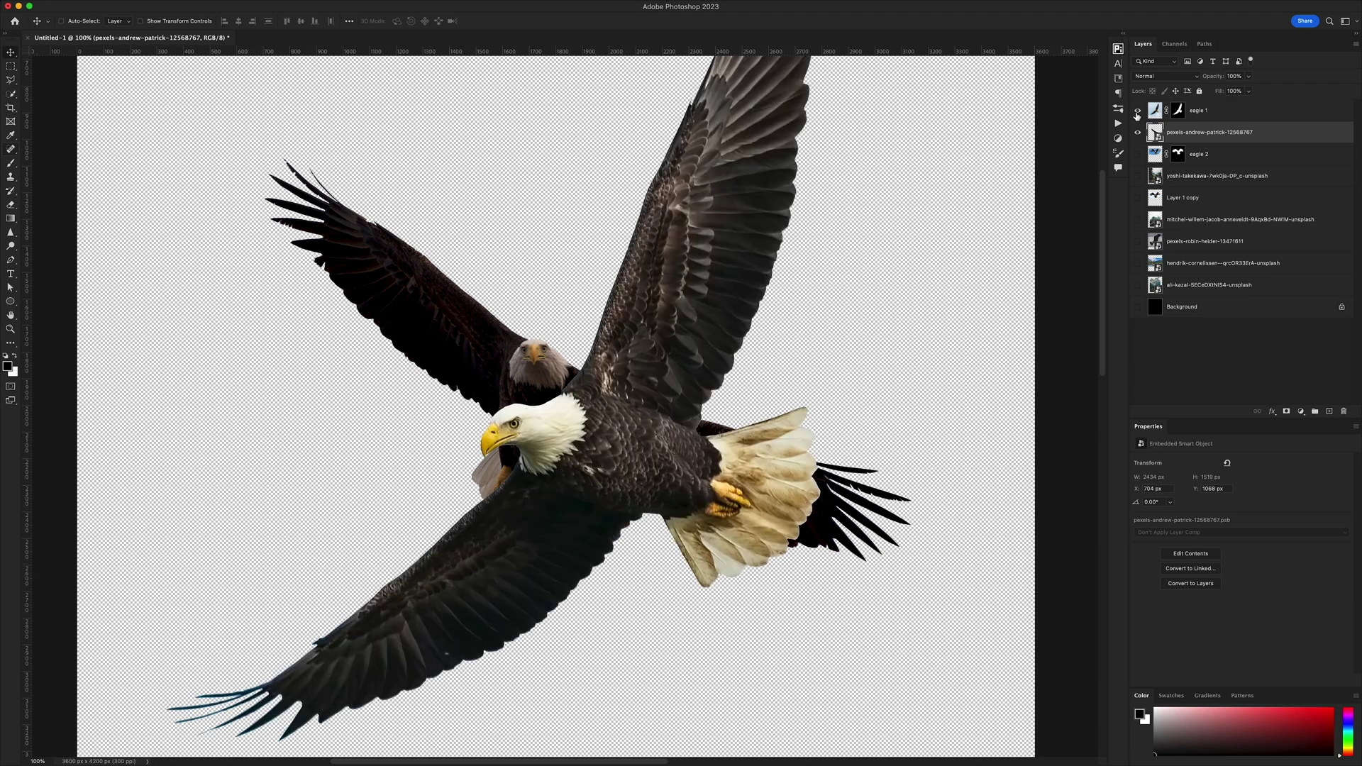
{"action": "left_click", "coordinate": [1213, 119]}
{"action": "left_click_drag", "start_coordinate": [639, 242], "coordinate": [736, 286]}
{"action": "key", "text": "z"}
{"action": "left_click", "coordinate": [716, 369], "text": "alt"}
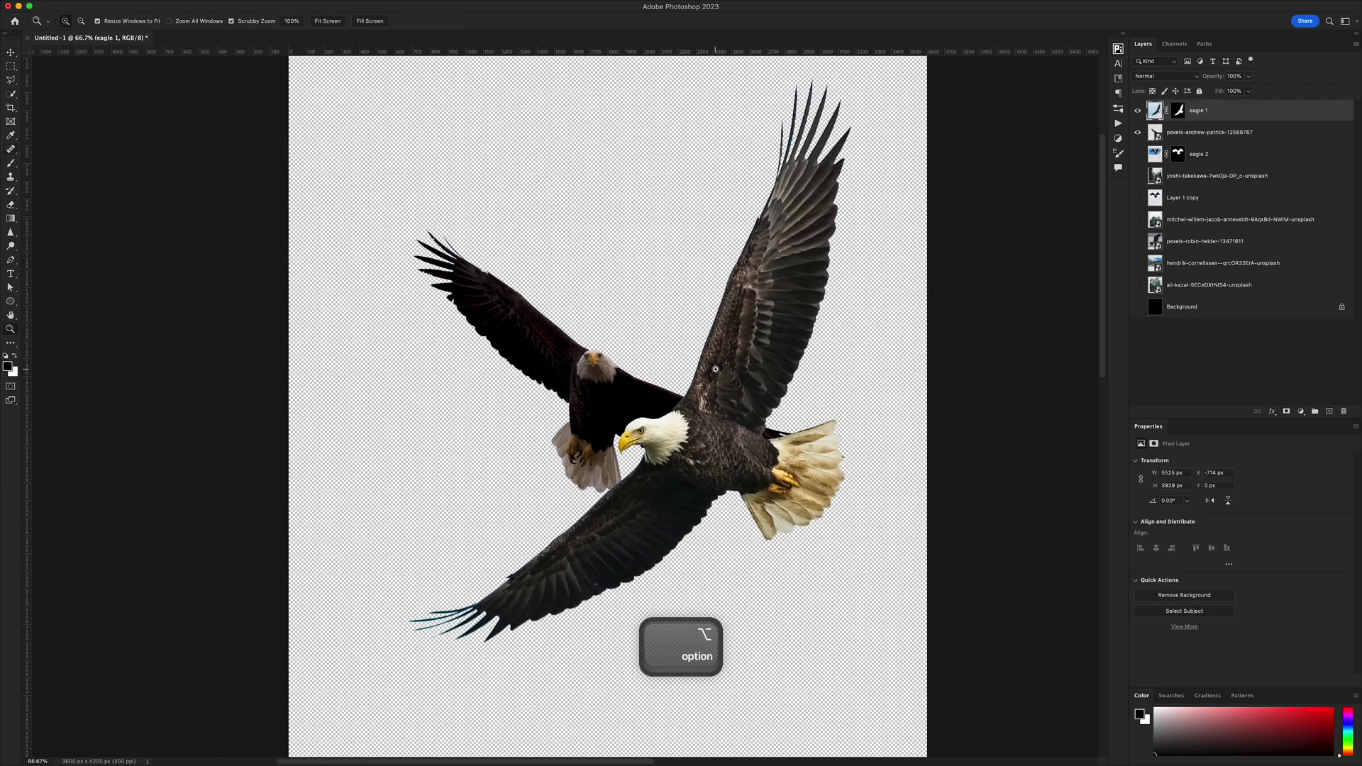
{"action": "key", "text": "space"}
{"action": "left_click_drag", "start_coordinate": [716, 369], "coordinate": [680, 369]}
{"action": "left_click_drag", "start_coordinate": [823, 358], "coordinate": [738, 279]}
{"action": "left_click", "coordinate": [1210, 133]}
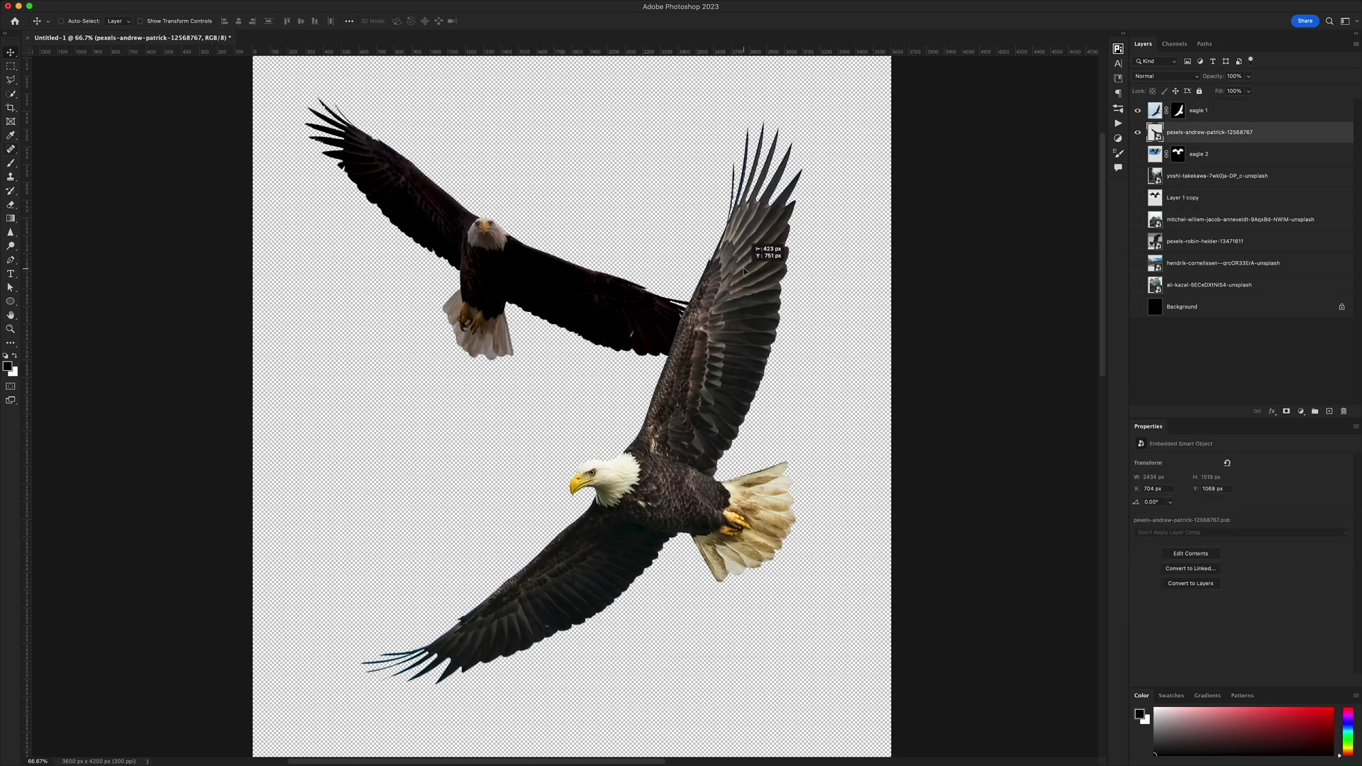
{"action": "left_click_drag", "start_coordinate": [251, 167], "coordinate": [614, 612]}
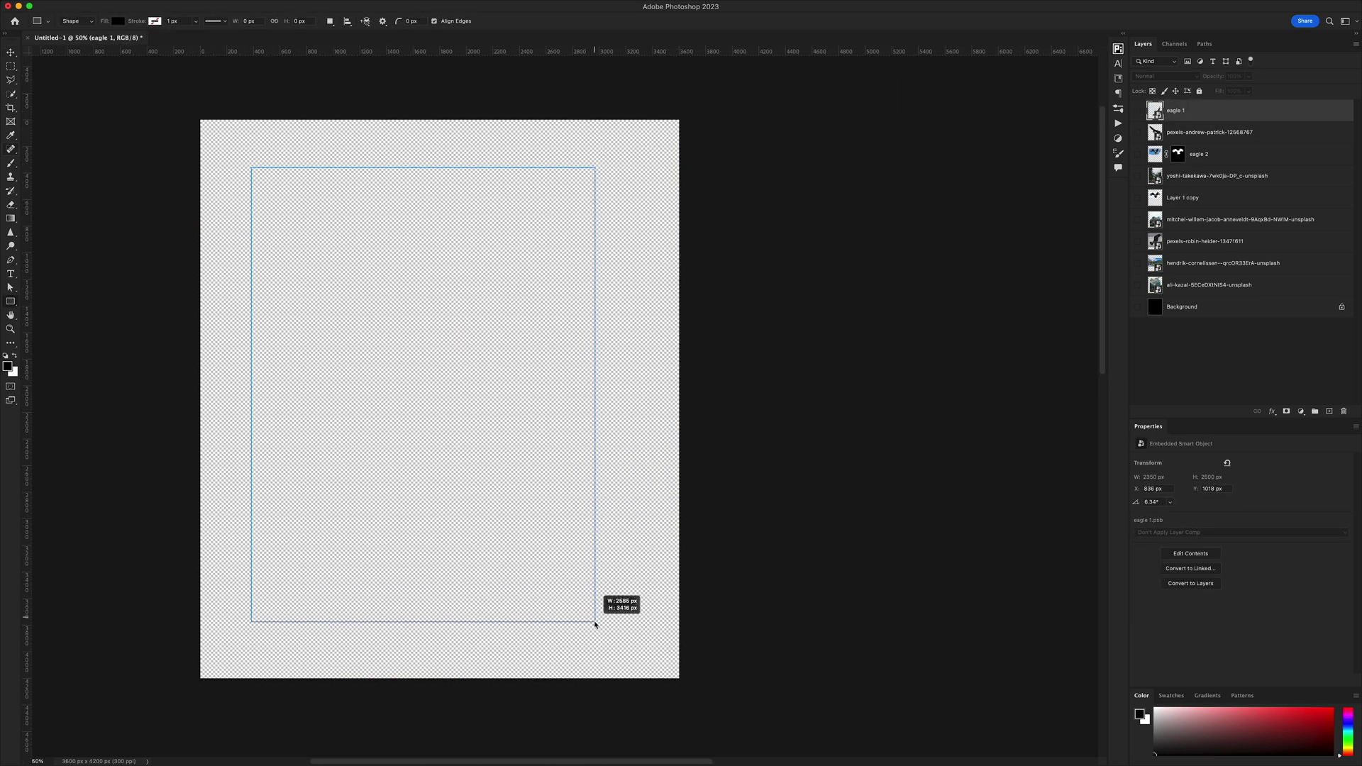
{"action": "key", "text": "space"}
Centre the black box horizontally on the canvas.
{"action": "left_click", "coordinate": [8, 53]}
{"action": "key", "text": "super+a"}
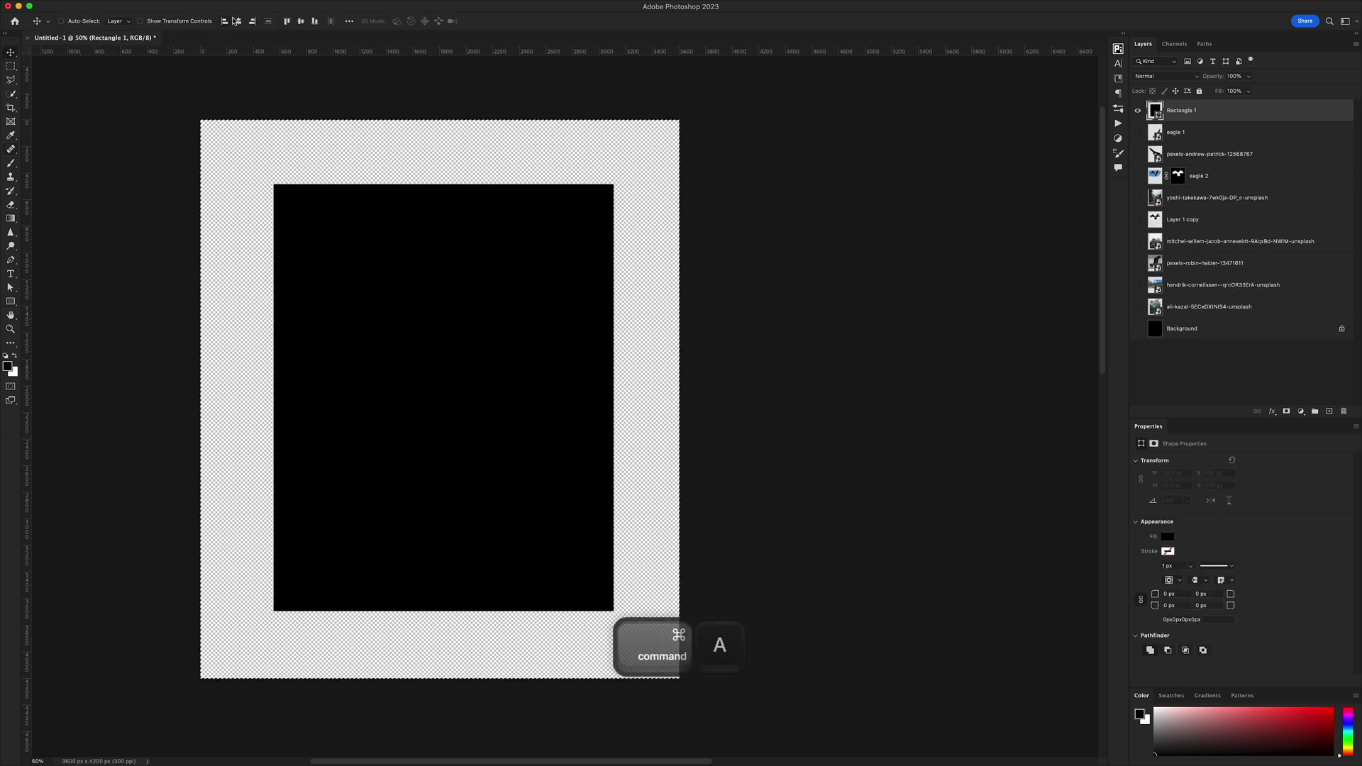
{"action": "left_click", "coordinate": [239, 20]}
{"action": "key", "text": "super+d"}
Rasterize Rectangle 1 and cut away a rough piece of its left edge.
{"action": "right_click", "coordinate": [1223, 121]}
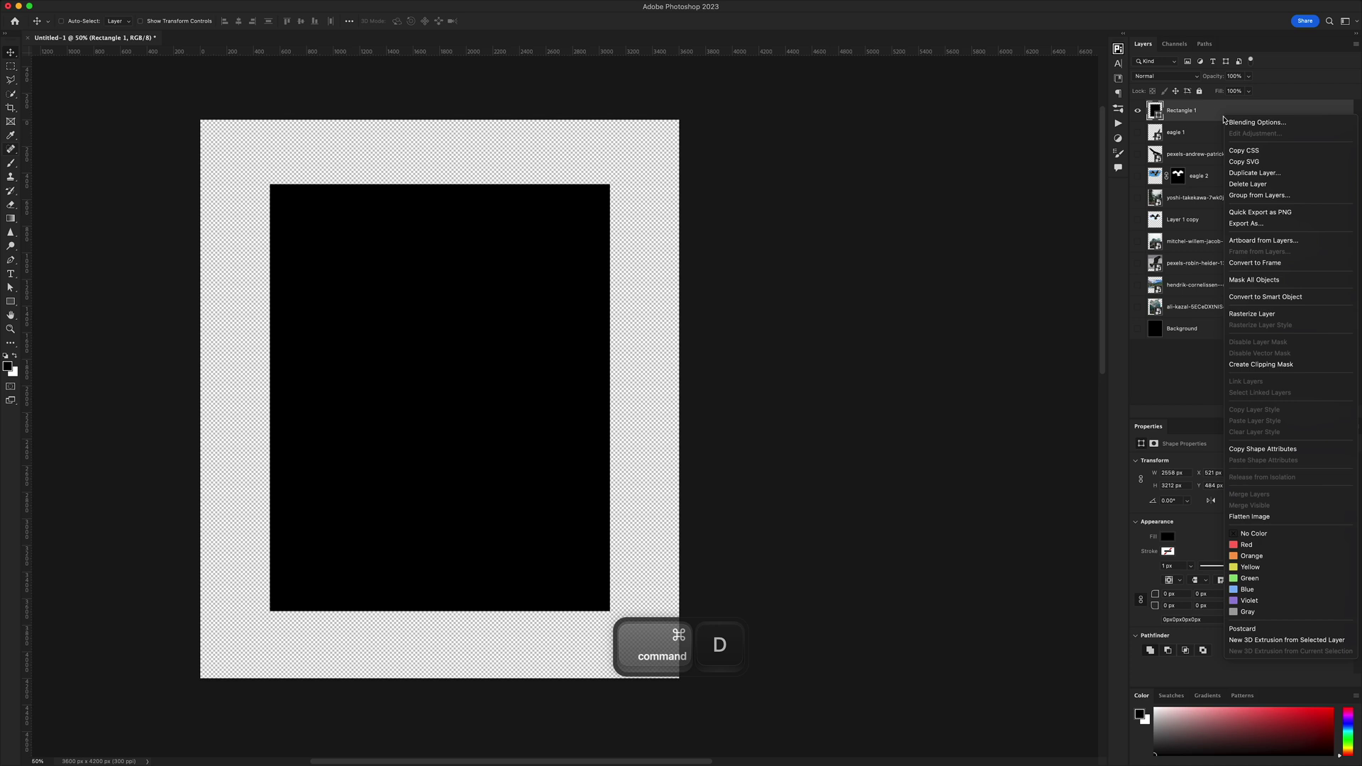
{"action": "left_click", "coordinate": [1253, 316]}
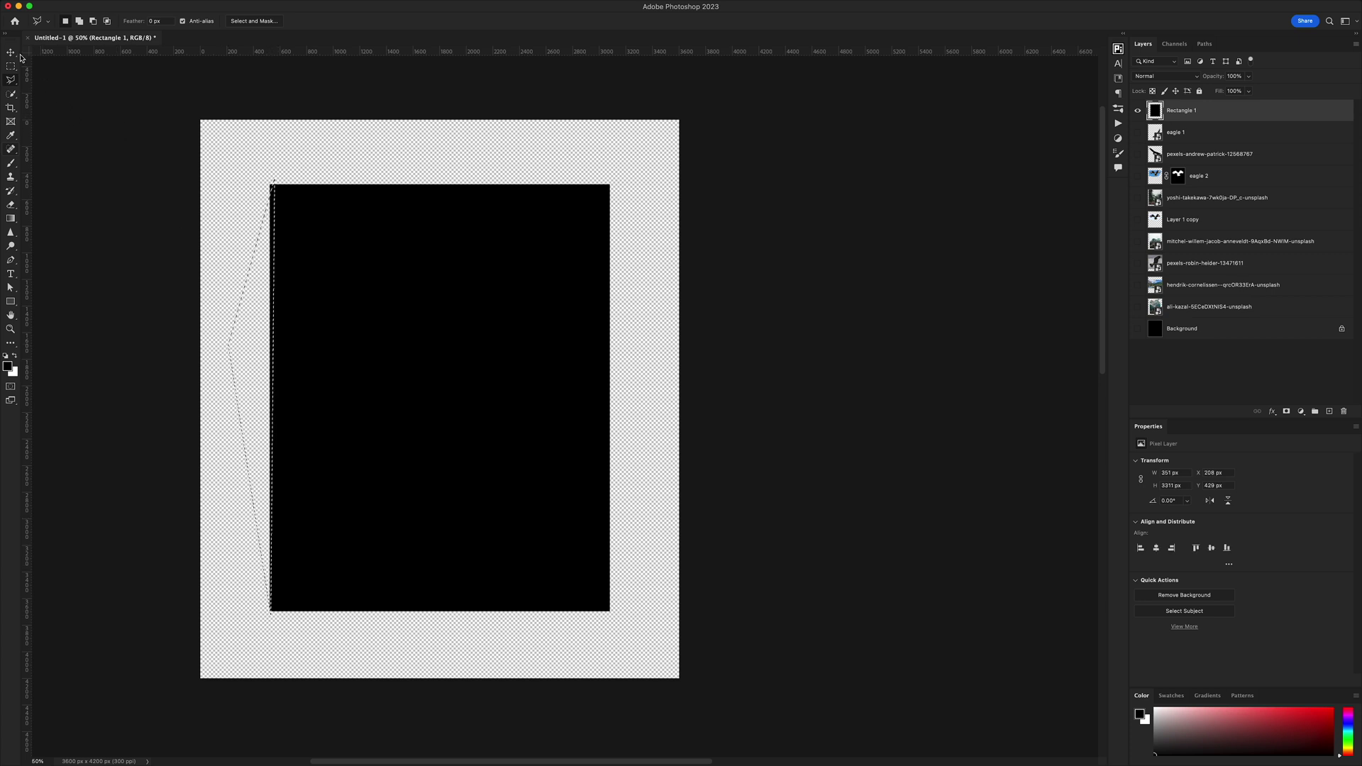
{"action": "key", "text": "Delete"}
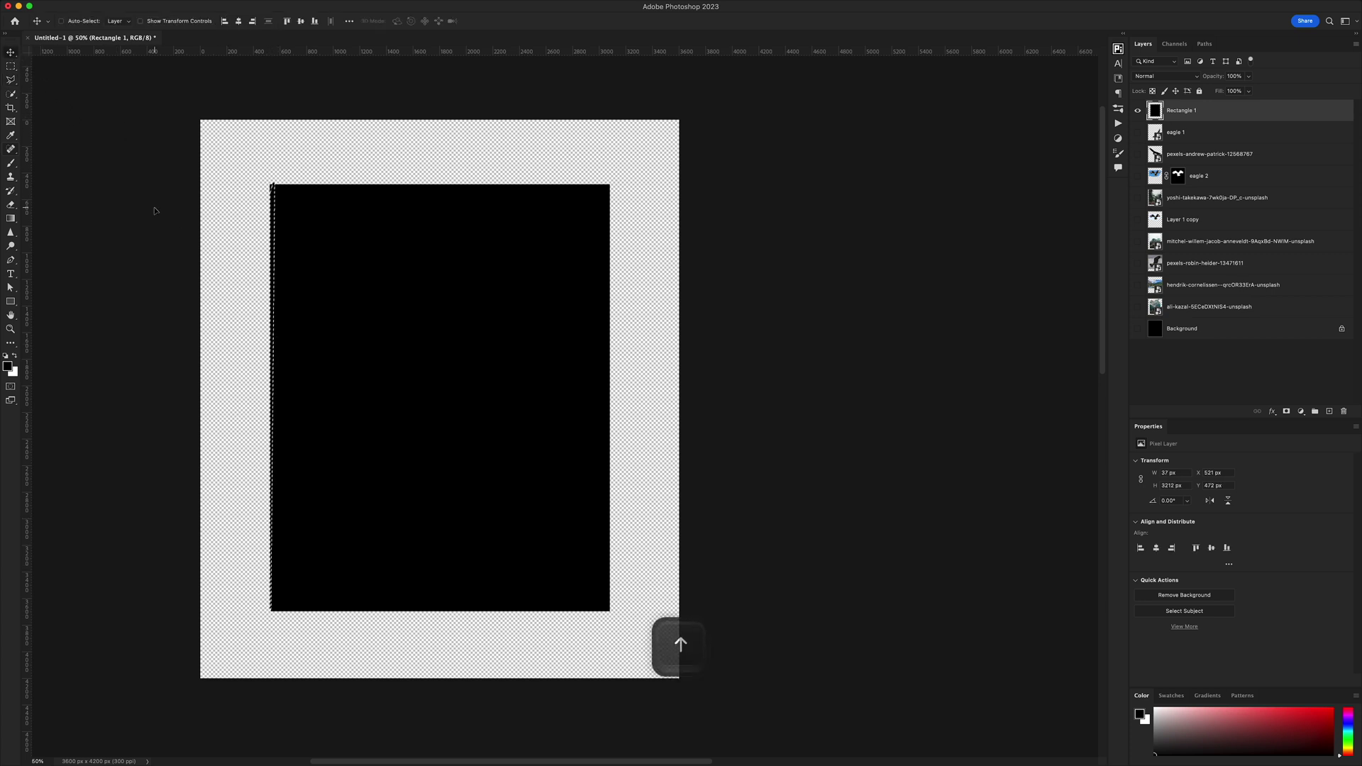
{"action": "key", "text": "super+d"}
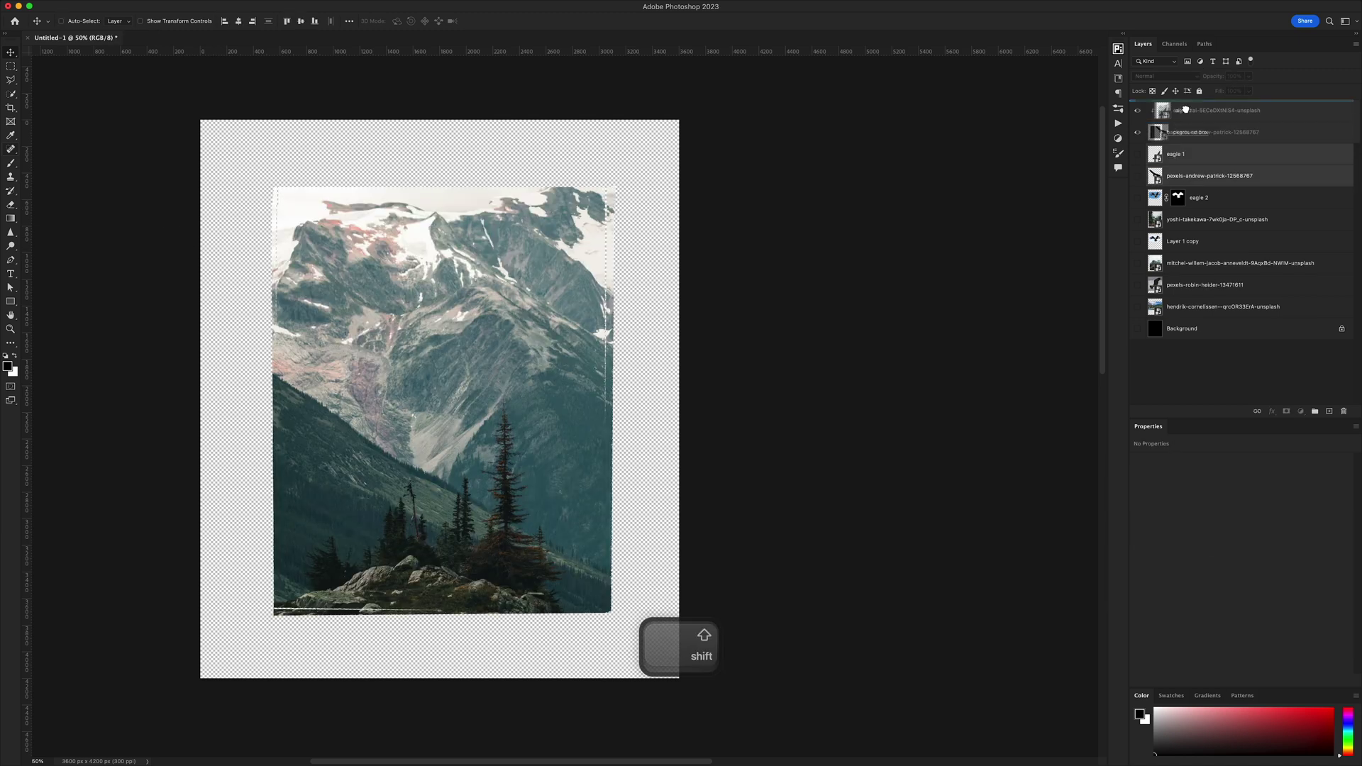
Move both eagle layers above the mountain scene and nudge the upper eagle down.
{"action": "left_click_drag", "start_coordinate": [1185, 110], "coordinate": [1141, 133]}
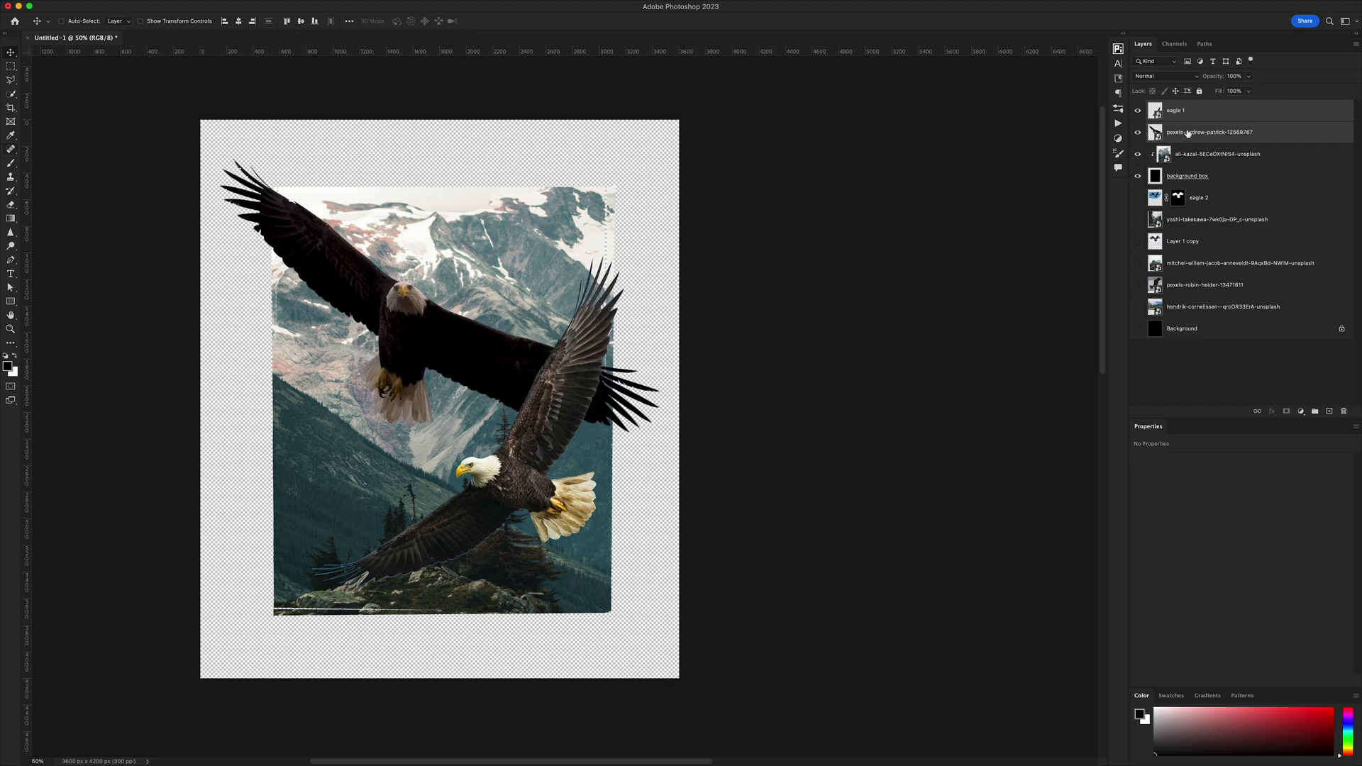
{"action": "left_click", "coordinate": [1190, 135]}
{"action": "left_click_drag", "start_coordinate": [508, 268], "coordinate": [501, 310]}
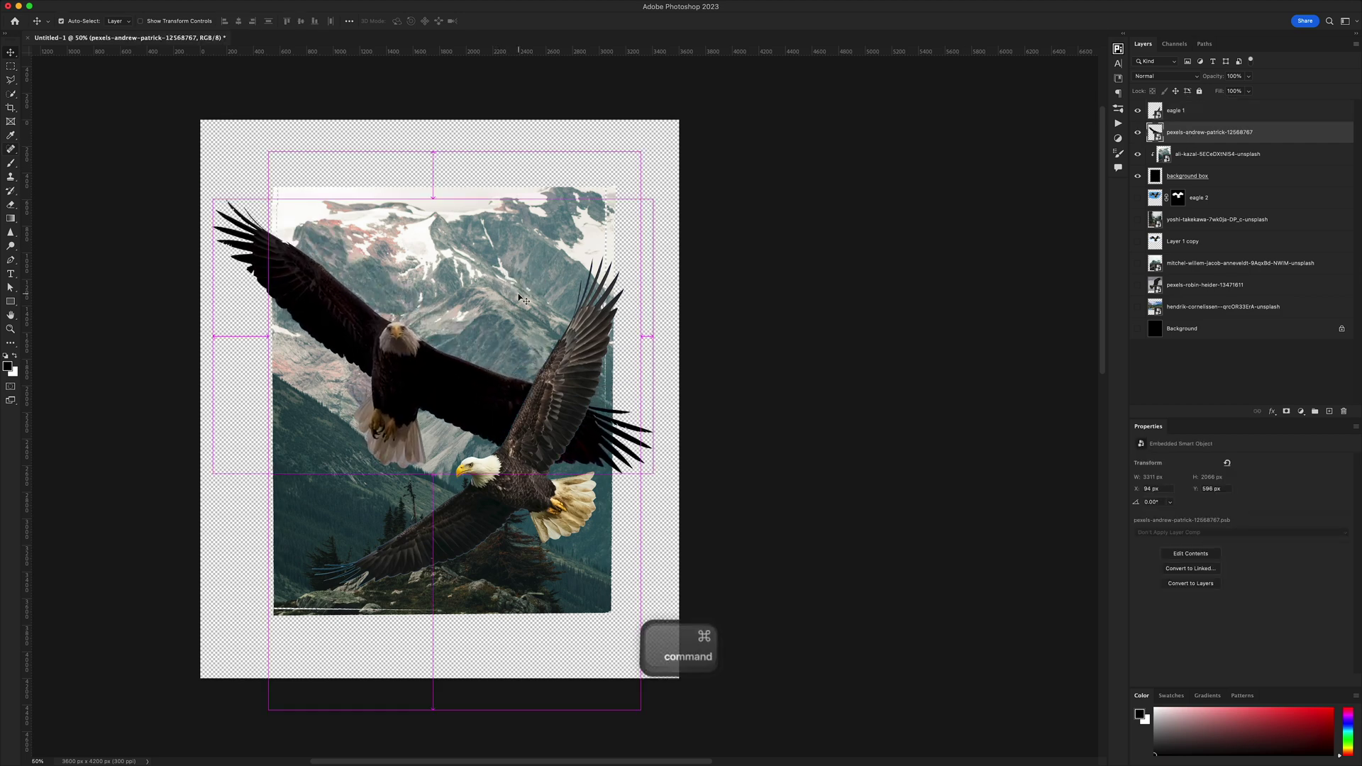
Enlarge the upper eagle to about 148%, tilt it 3.32°, and shift eagle 1 down-left.
{"action": "key", "text": "super+t"}
{"action": "mouse_move", "coordinate": [655, 201]}
{"action": "left_mouse_down"}
{"action": "mouse_move", "coordinate": [680, 171]}
{"action": "mouse_move", "coordinate": [672, 187]}
{"action": "left_mouse_up"}
{"action": "left_click_drag", "start_coordinate": [581, 155], "coordinate": [611, 139]}
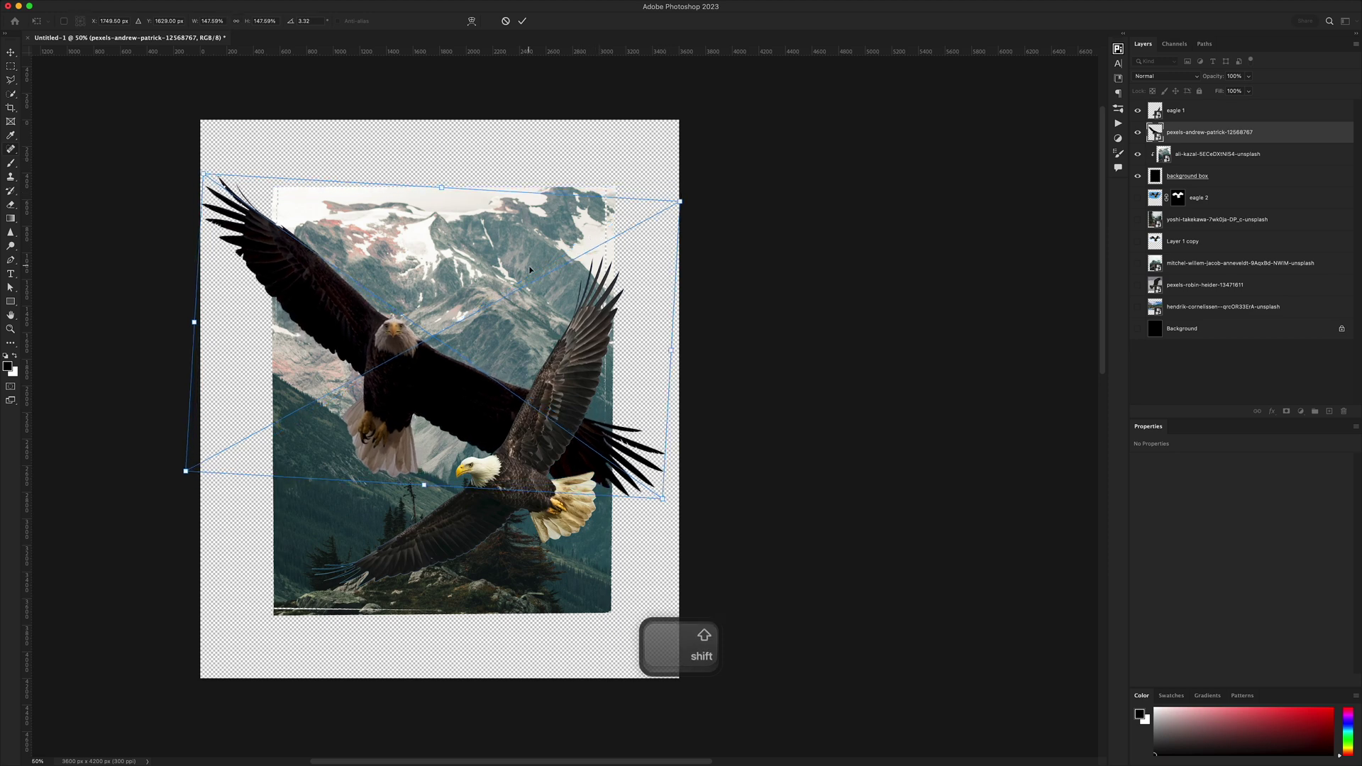
{"action": "left_click_drag", "start_coordinate": [527, 266], "coordinate": [534, 267]}
{"action": "key", "text": "Return"}
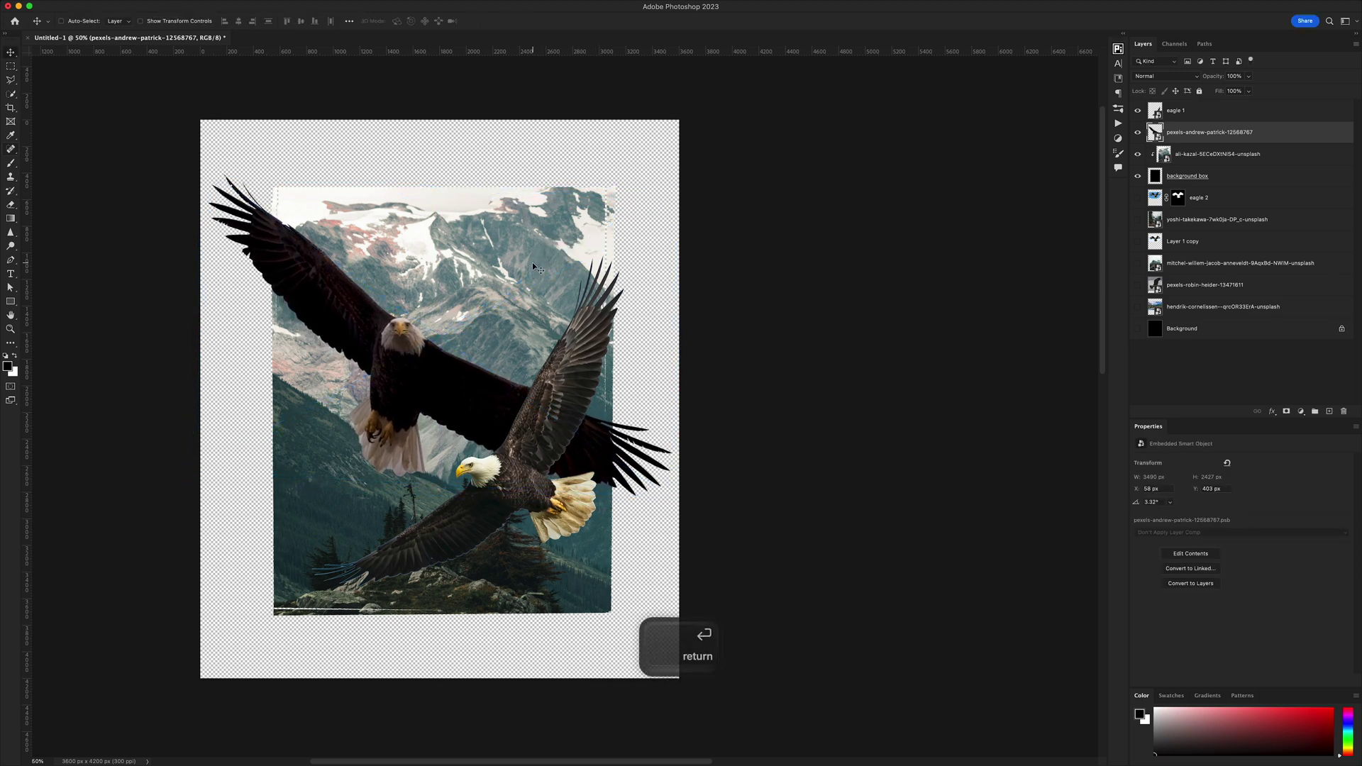
{"action": "left_click_drag", "start_coordinate": [1175, 116], "coordinate": [1175, 143]}
{"action": "left_click_drag", "start_coordinate": [696, 298], "coordinate": [616, 362]}
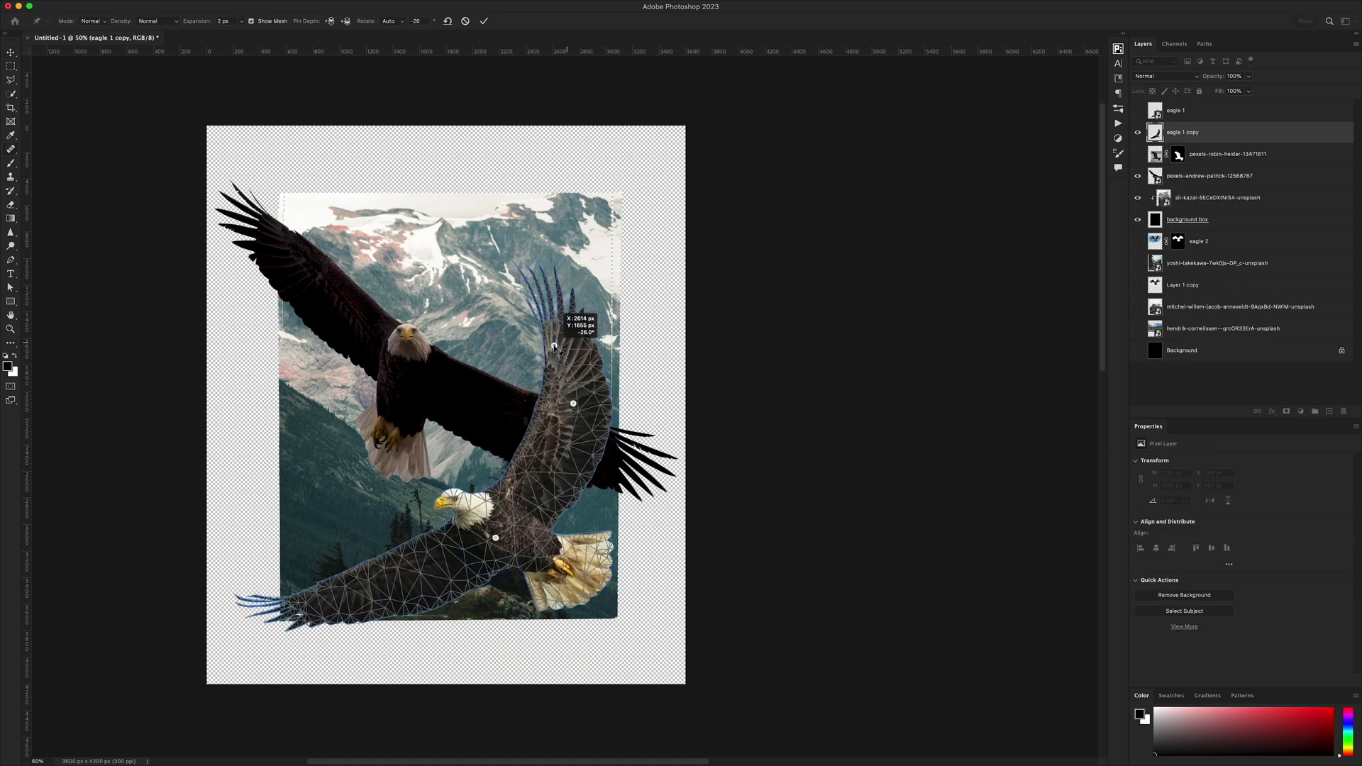
Puppet-warp the lower eagle by bending its upper wingtip and rotating that wing around a pin.
{"action": "left_click_drag", "start_coordinate": [545, 312], "coordinate": [569, 365]}
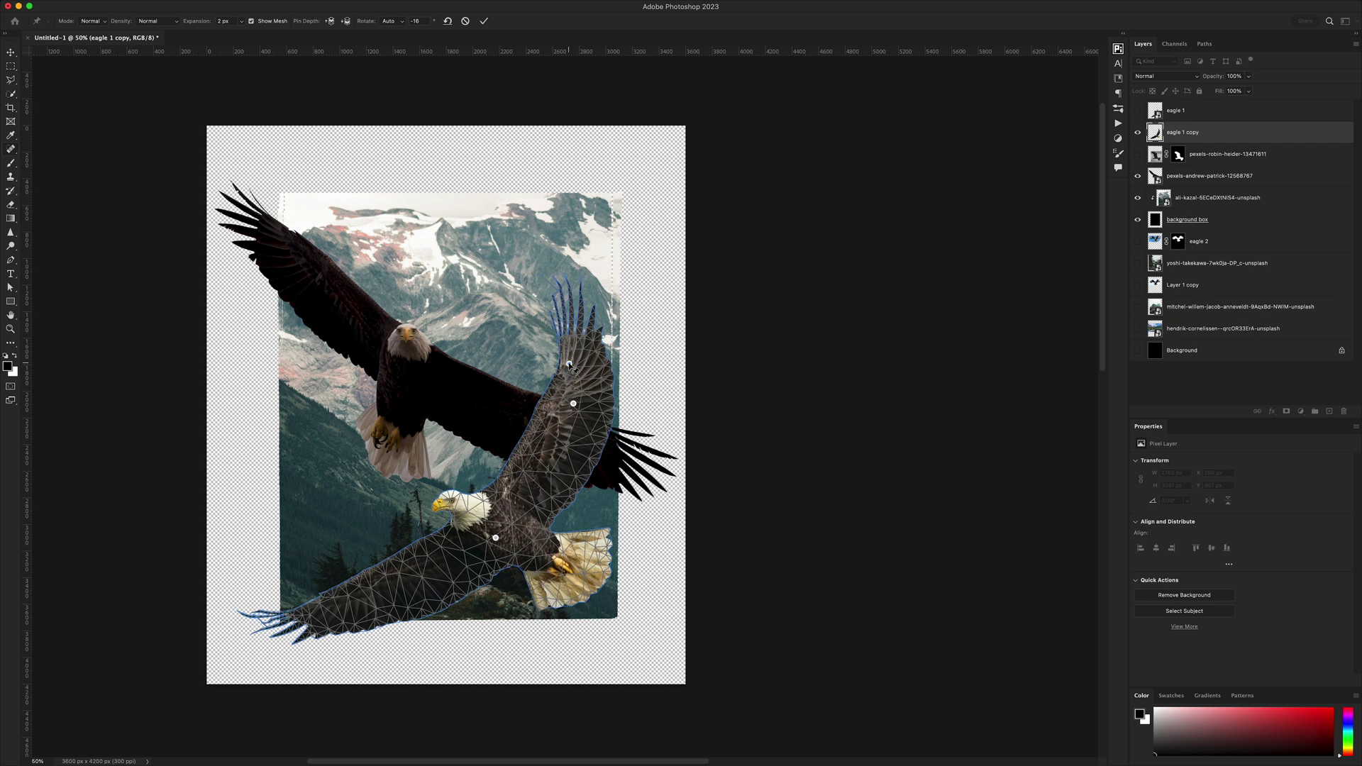
{"action": "key", "text": "XF86AudioRaiseVolume"}
{"action": "left_click_drag", "start_coordinate": [570, 367], "coordinate": [572, 389]}
Raise the lower eagle's other wing, then retype the arched title as HARLEY DAVIDSON in a condensed font.
{"action": "left_click", "coordinate": [394, 584]}
{"action": "left_click_drag", "start_coordinate": [323, 614], "coordinate": [325, 595]}
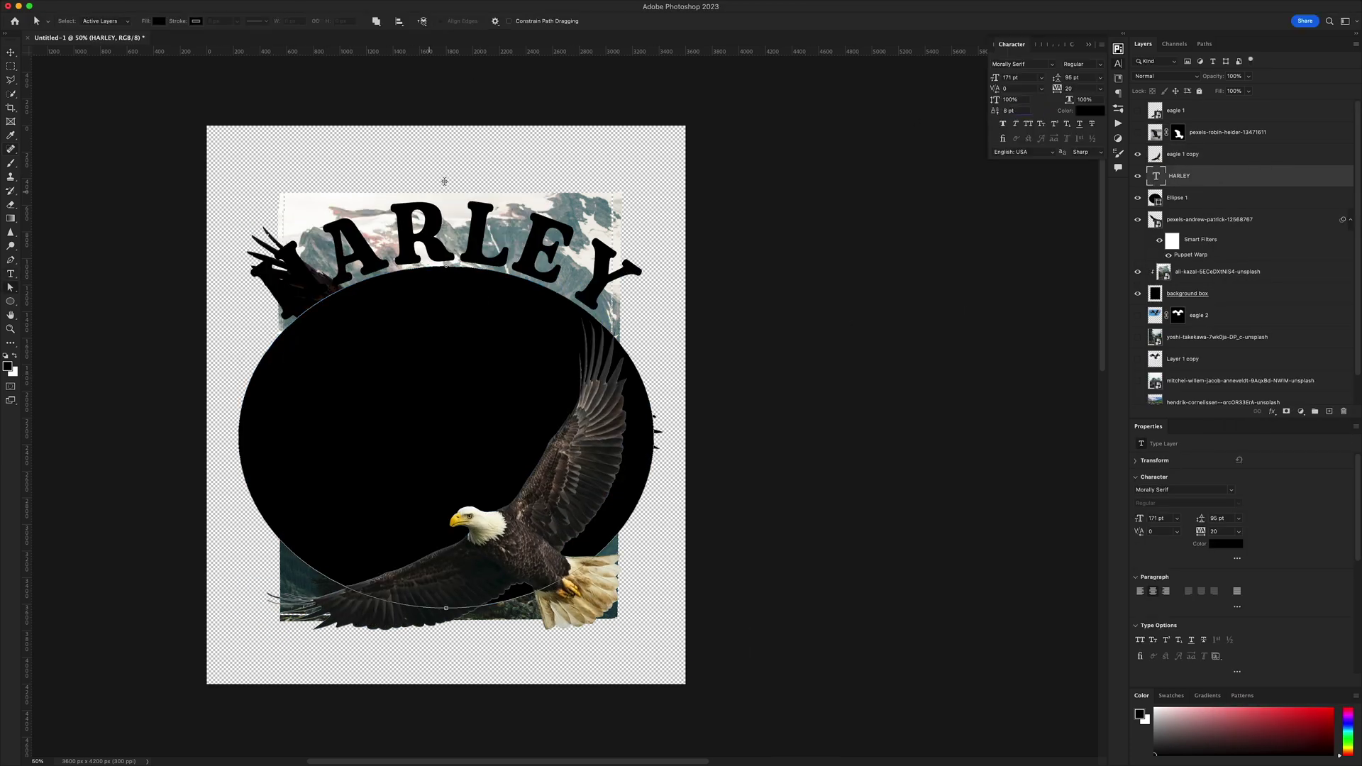
{"action": "key", "text": "t"}
{"action": "left_click", "coordinate": [444, 213]}
{"action": "key", "text": "super+a"}
{"action": "left_click", "coordinate": [120, 20]}
{"action": "key", "text": "Return"}
{"action": "type", "text": "DAVI"}
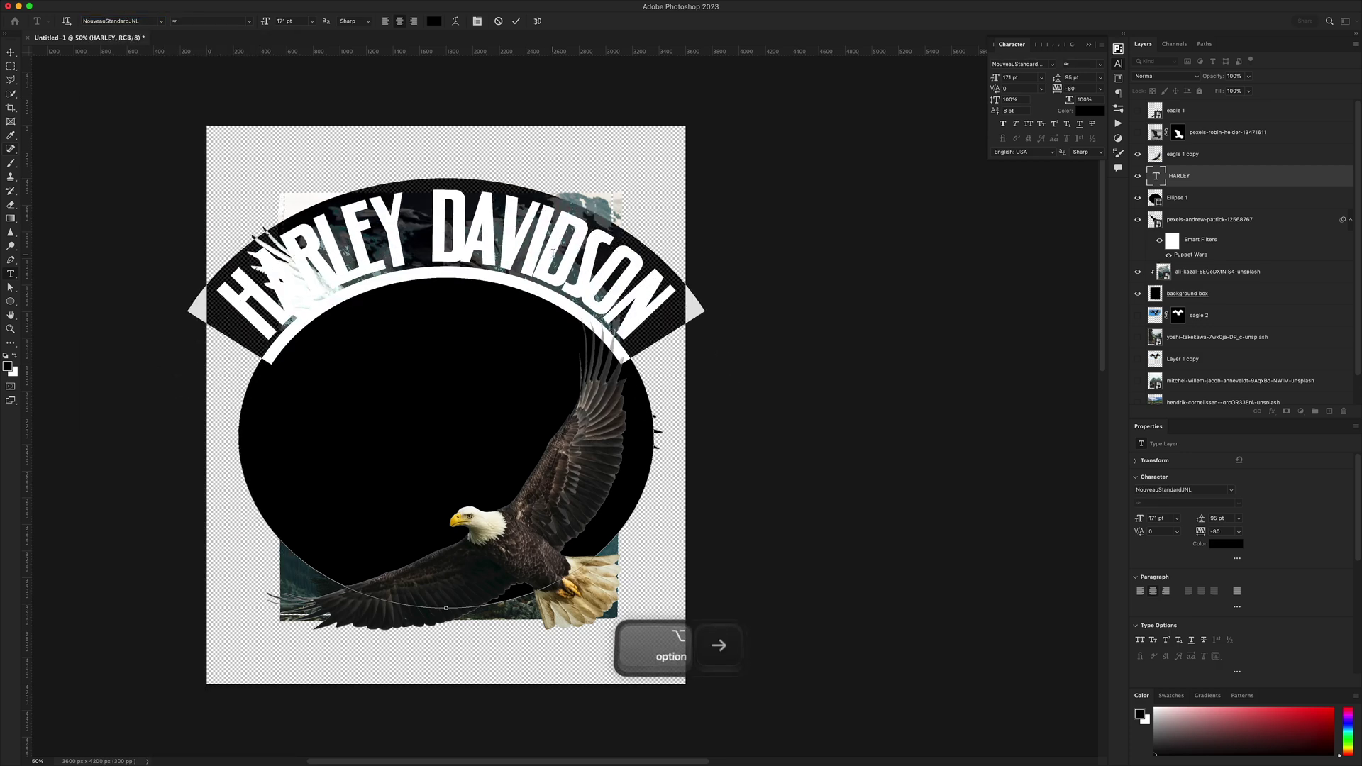
{"action": "key", "text": "super+Return"}
Move the title above the eagle, give it a white stroke, hide the black circle, and show the upper eagle.
{"action": "key", "text": "a"}
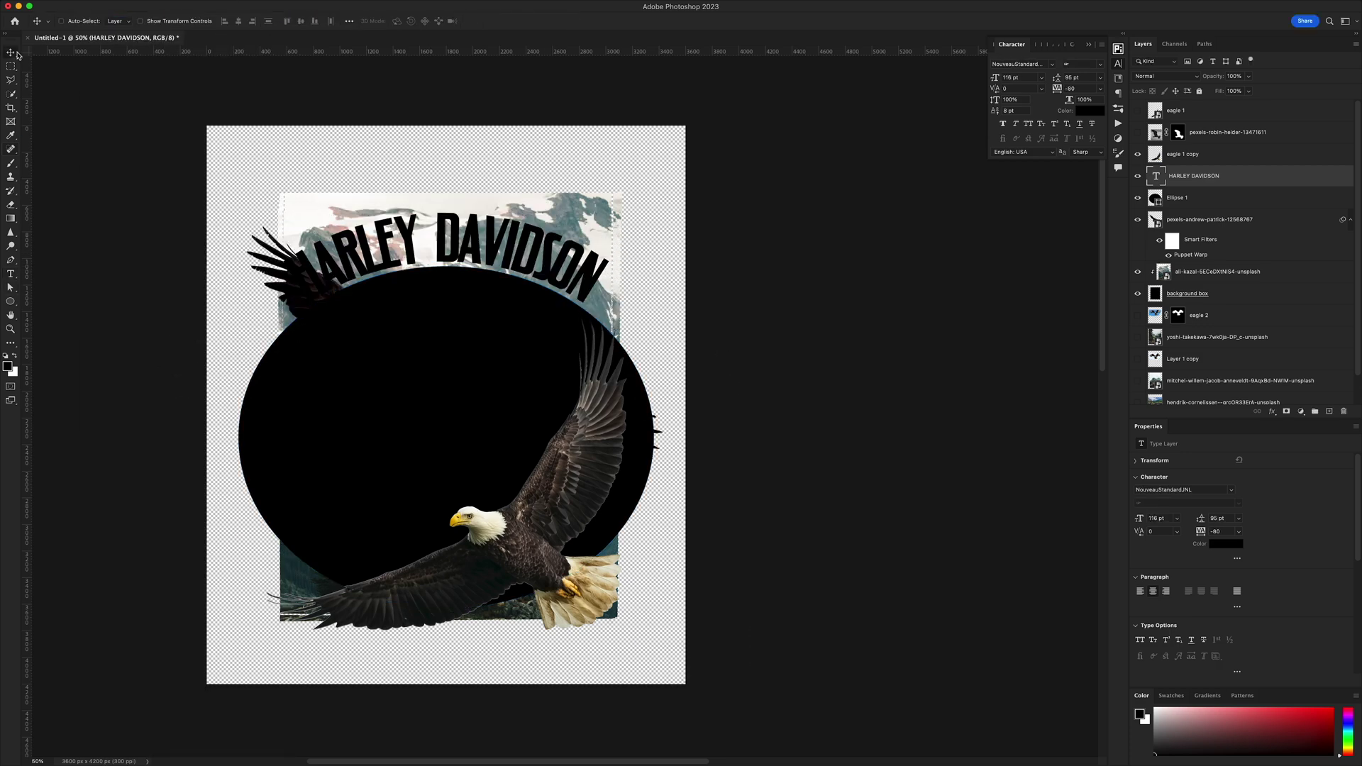
{"action": "left_click_drag", "start_coordinate": [1143, 179], "coordinate": [1144, 131]}
{"action": "double_click", "coordinate": [1207, 132]}
{"action": "left_click", "coordinate": [956, 295]}
{"action": "left_click", "coordinate": [1153, 213]}
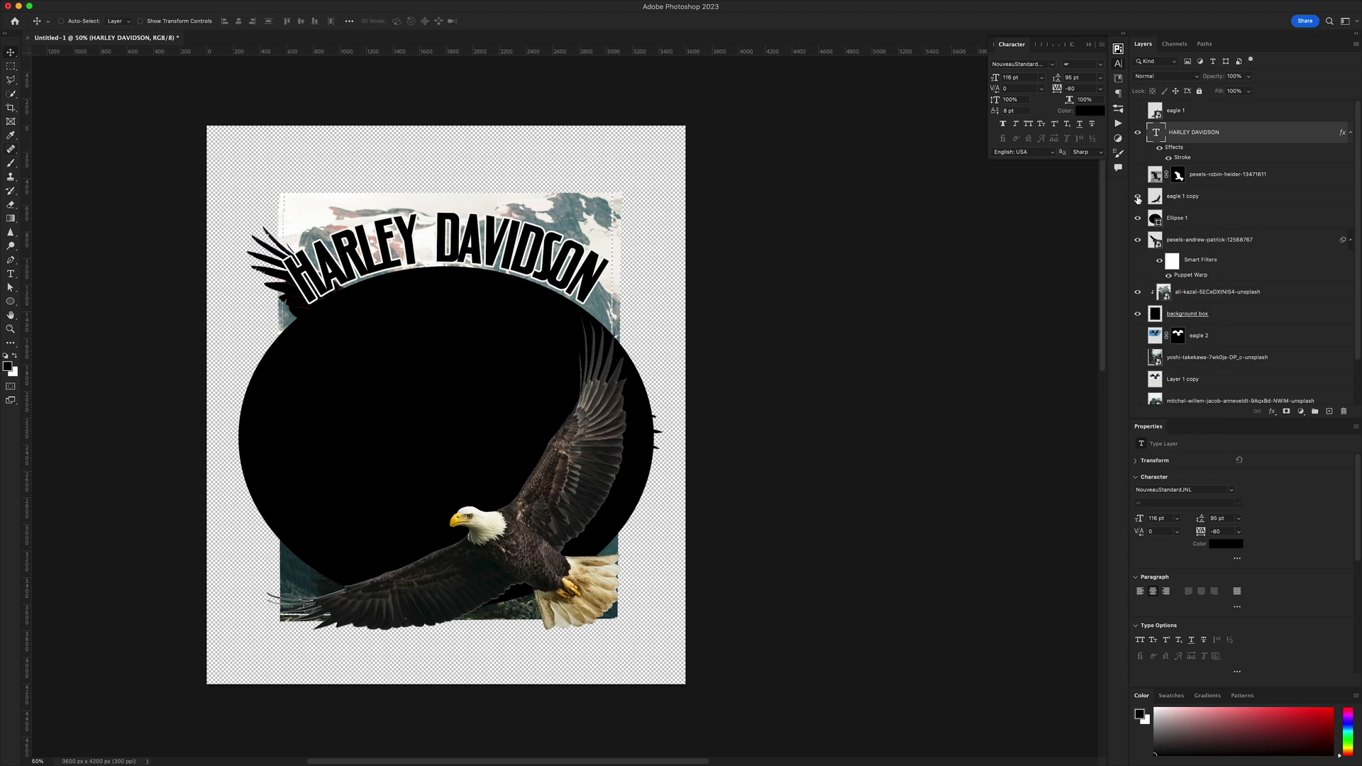
{"action": "left_click", "coordinate": [1138, 199]}
{"action": "left_click", "coordinate": [1138, 218]}
Type the tagline MOTORCYCLE CO. INC. as a 51 pt text layer.
{"action": "key", "text": "t"}
{"action": "scroll", "coordinate": [425, 355], "scroll_direction": "right", "scroll_amount": 2}
{"action": "left_click", "coordinate": [185, 159]}
{"action": "type", "text": "MOTOR"}
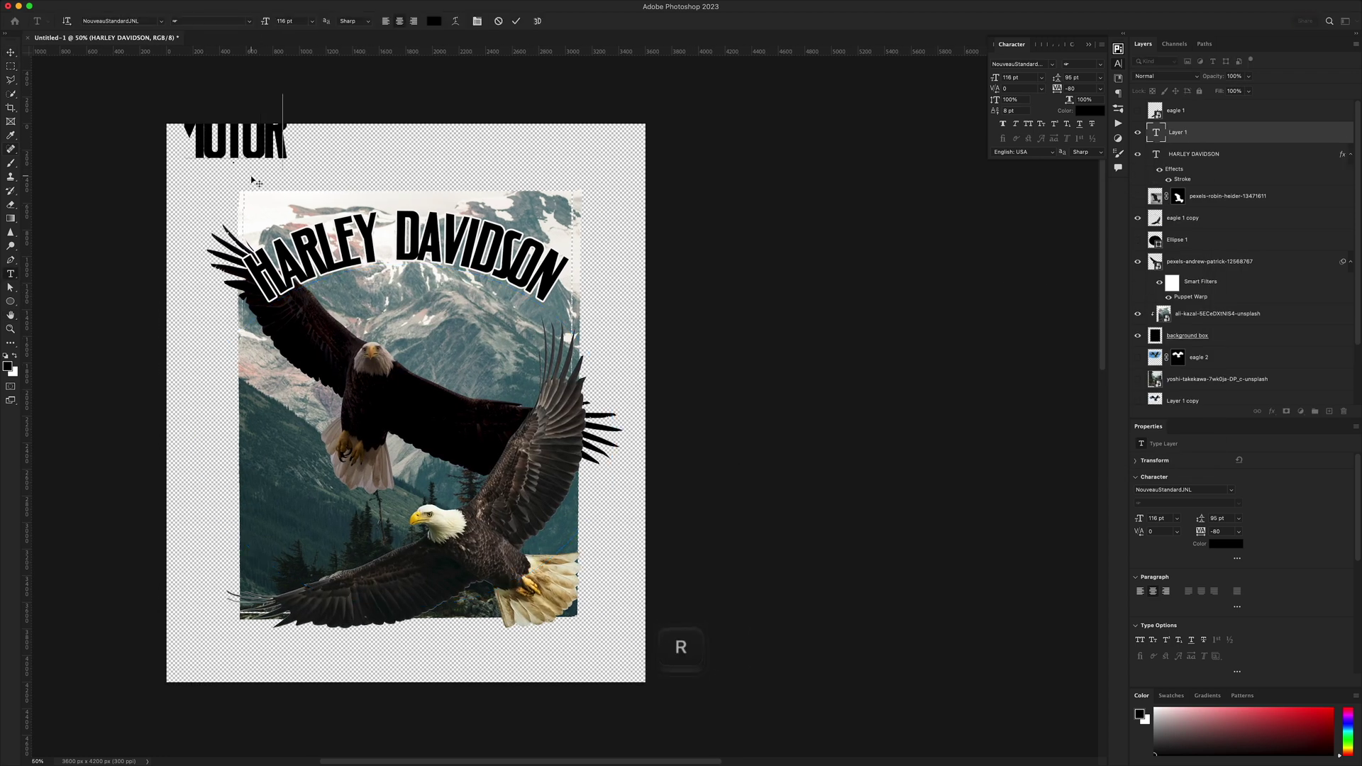
{"action": "type", "text": "CYCLE"}
{"action": "key", "text": "super+Return"}
{"action": "double_click", "coordinate": [291, 153]}
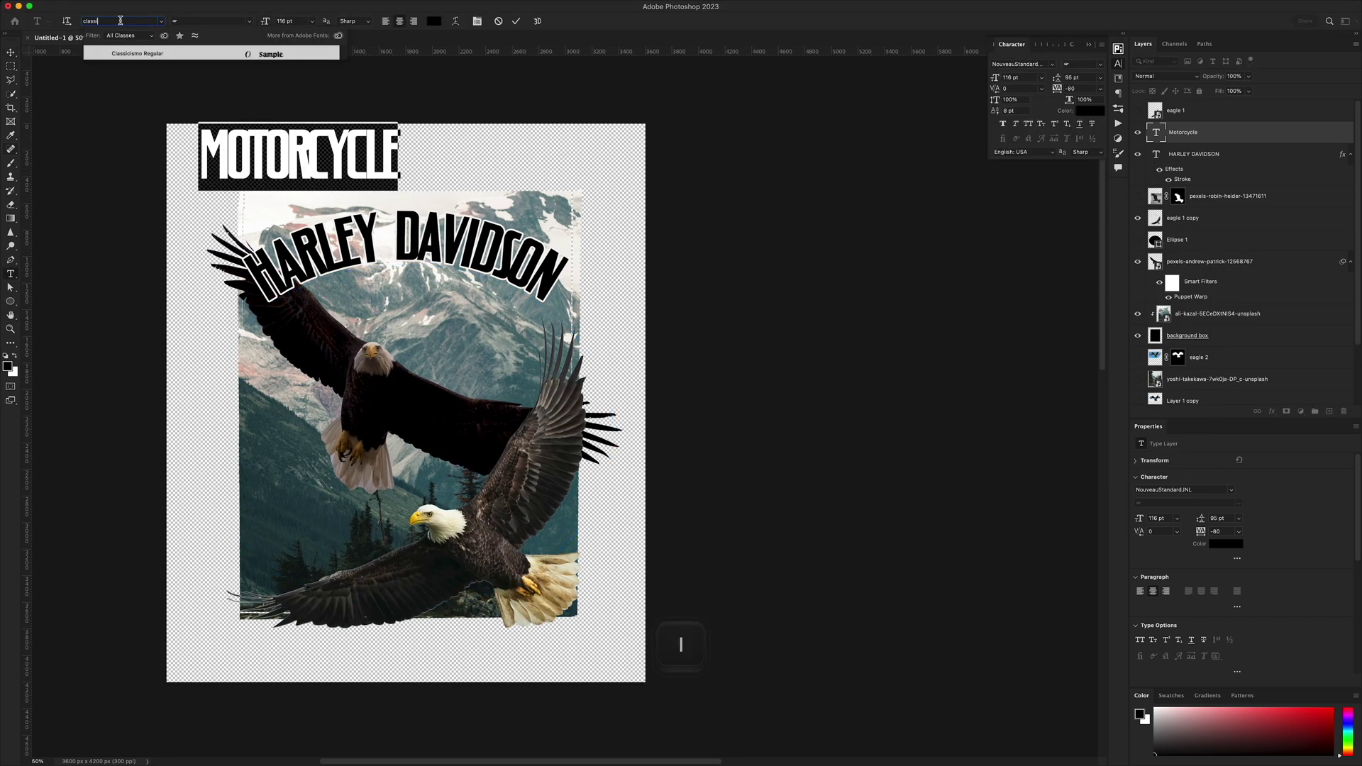
{"action": "key", "text": "Right"}
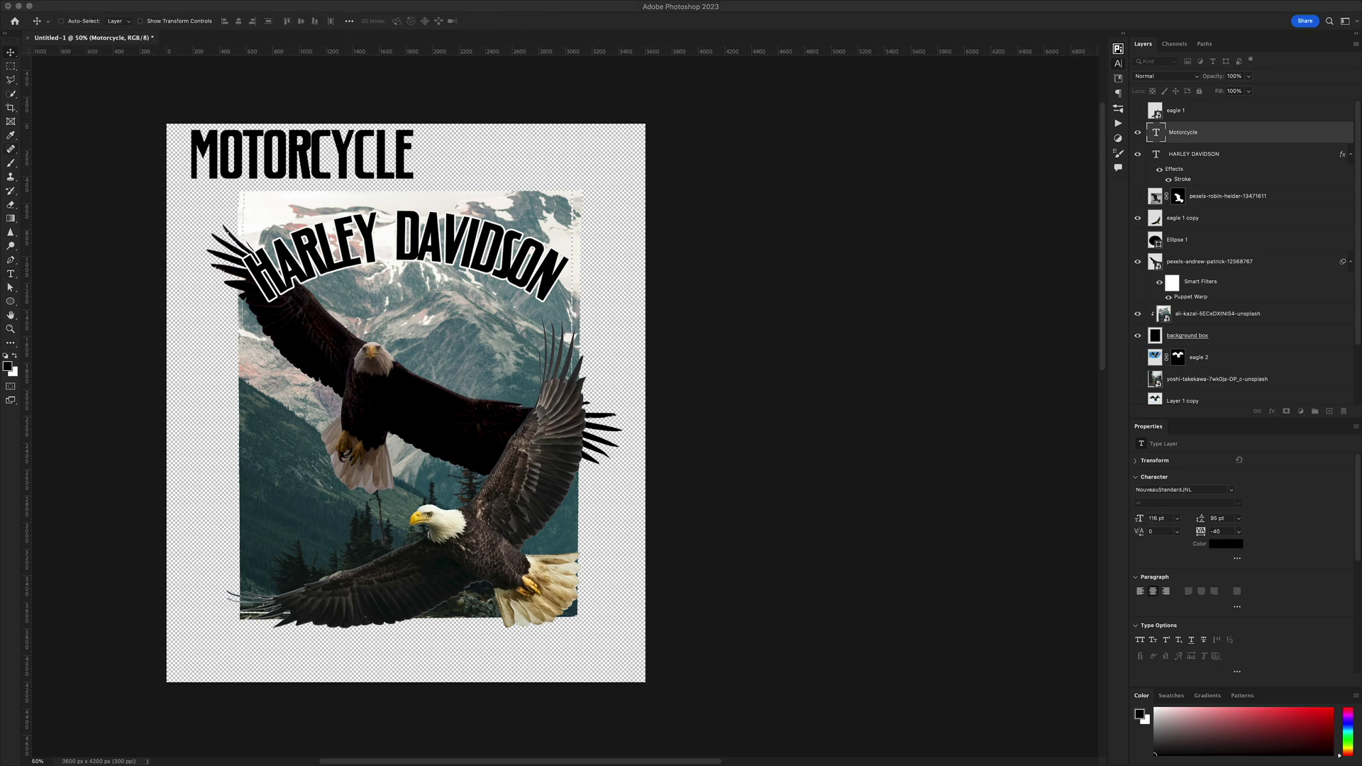
{"action": "type", "text": "cO. INC."}
{"action": "key", "text": "super+Return"}
{"action": "key", "text": "v"}
Move the tagline under the title, give it a white outline stroke, and duplicate it.
{"action": "left_click_drag", "start_coordinate": [333, 158], "coordinate": [392, 268]}
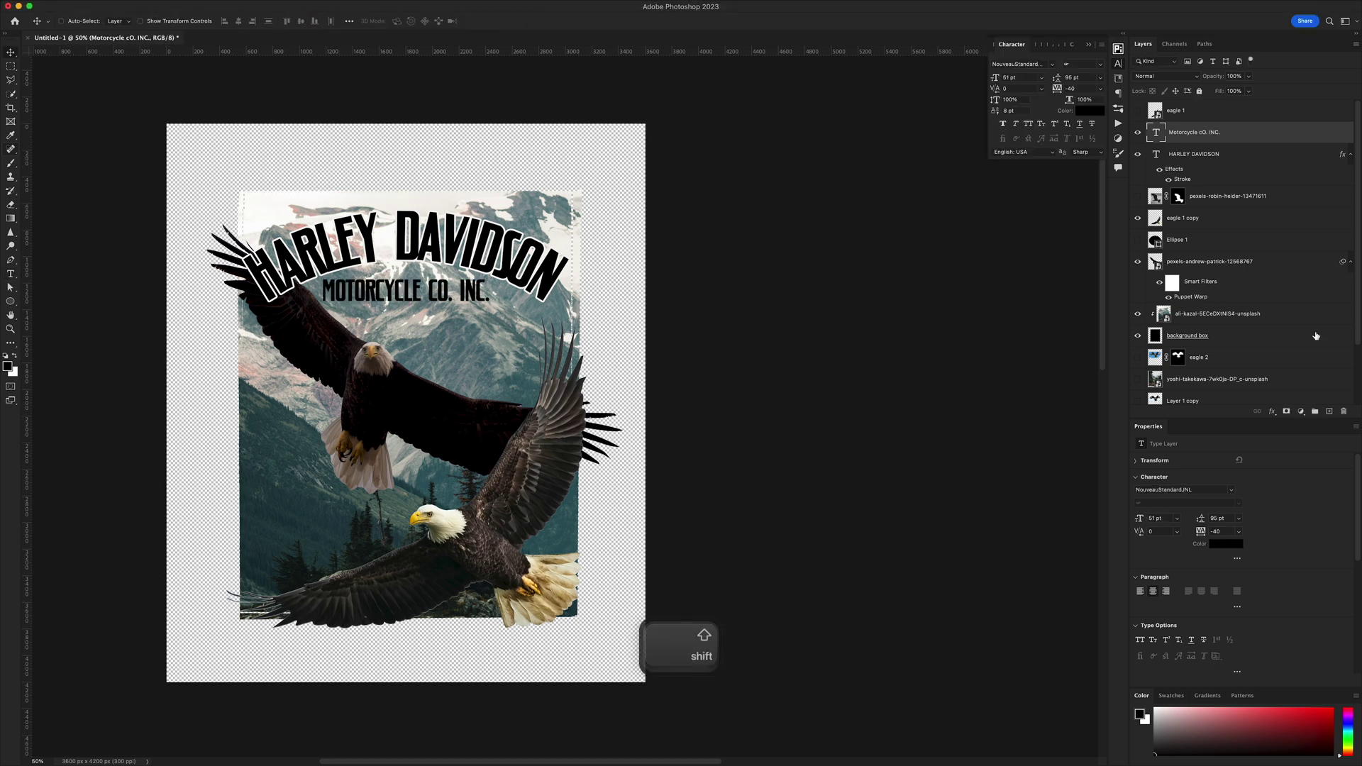
{"action": "double_click", "coordinate": [1207, 132]}
{"action": "left_click", "coordinate": [954, 291]}
{"action": "key", "text": "Return"}
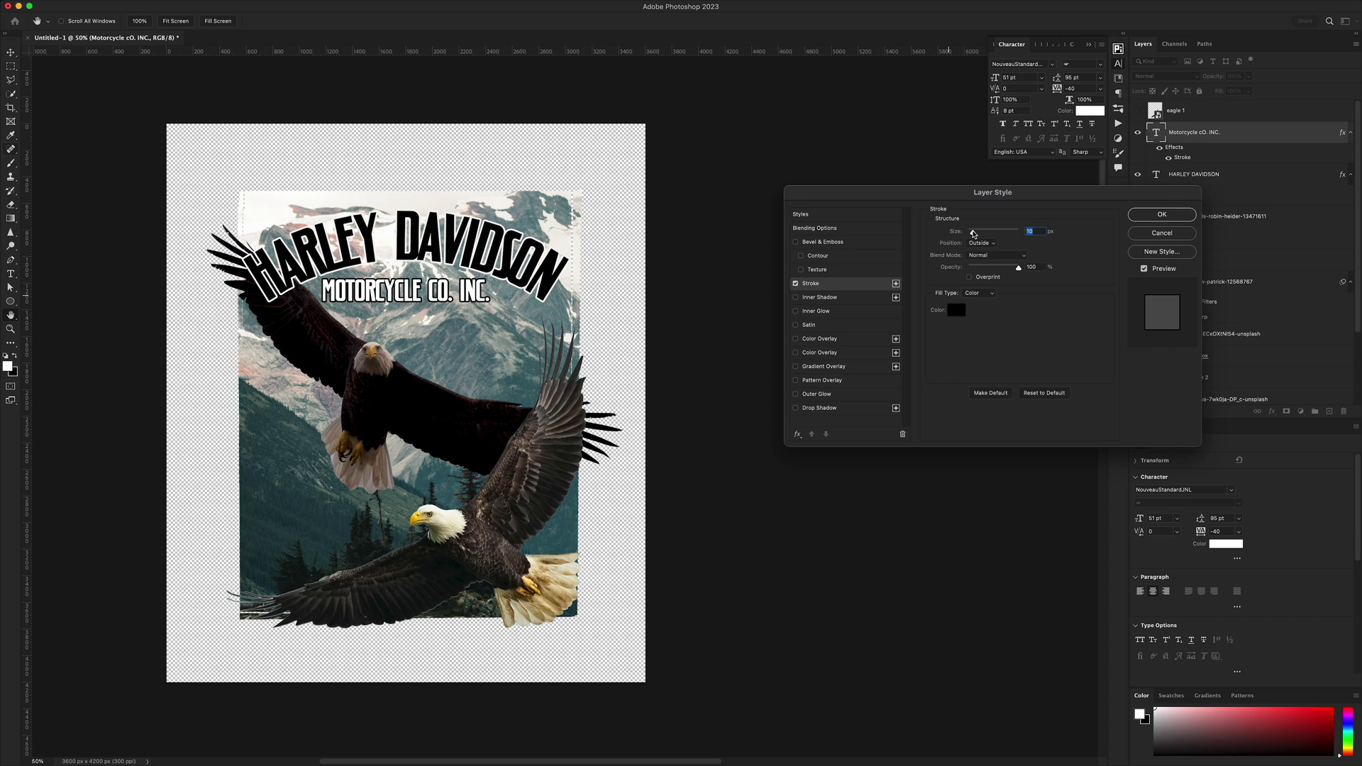
{"action": "key", "text": "Return"}
{"action": "key", "text": "super+j"}
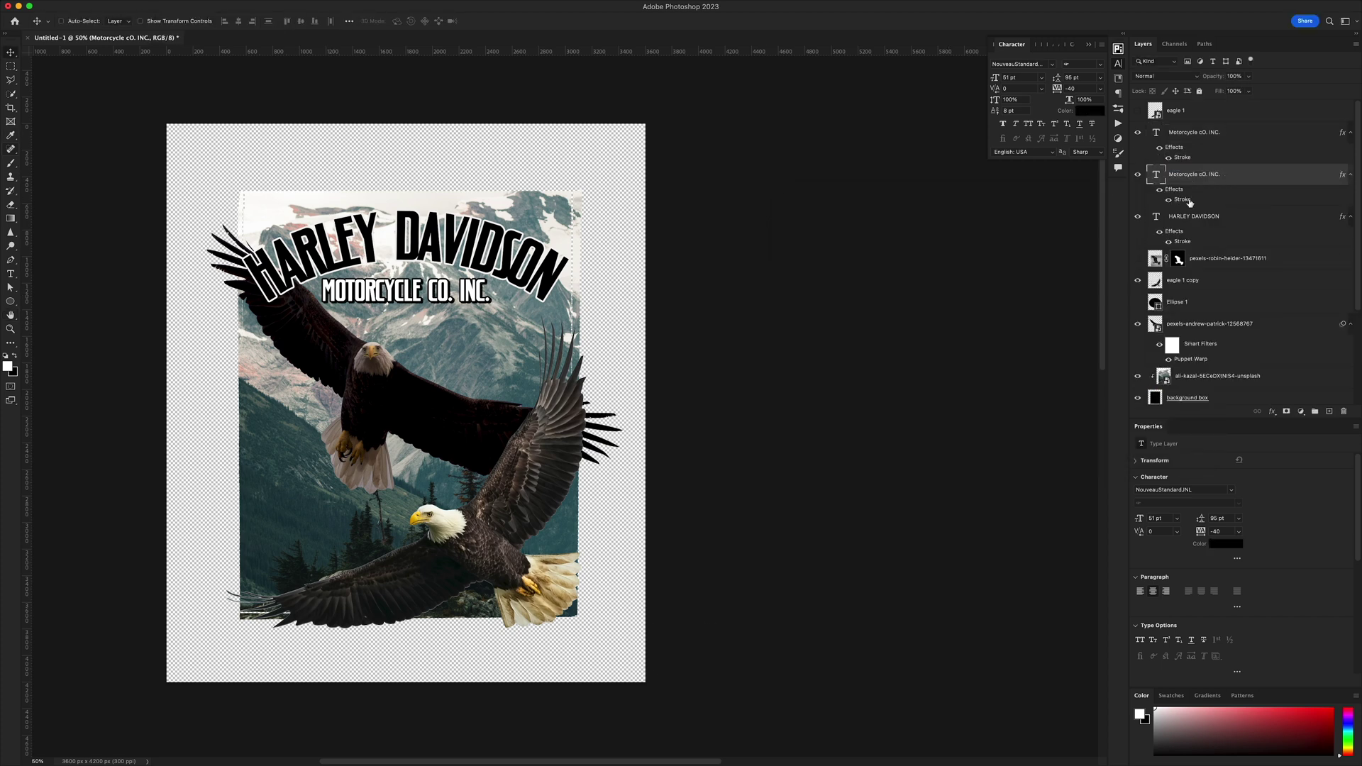
{"action": "double_click", "coordinate": [1183, 242]}
{"action": "key", "text": "Escape"}
Raise the upper eagle and tilt it about 8 degrees with Free Transform.
{"action": "left_click_drag", "start_coordinate": [372, 355], "coordinate": [367, 334]}
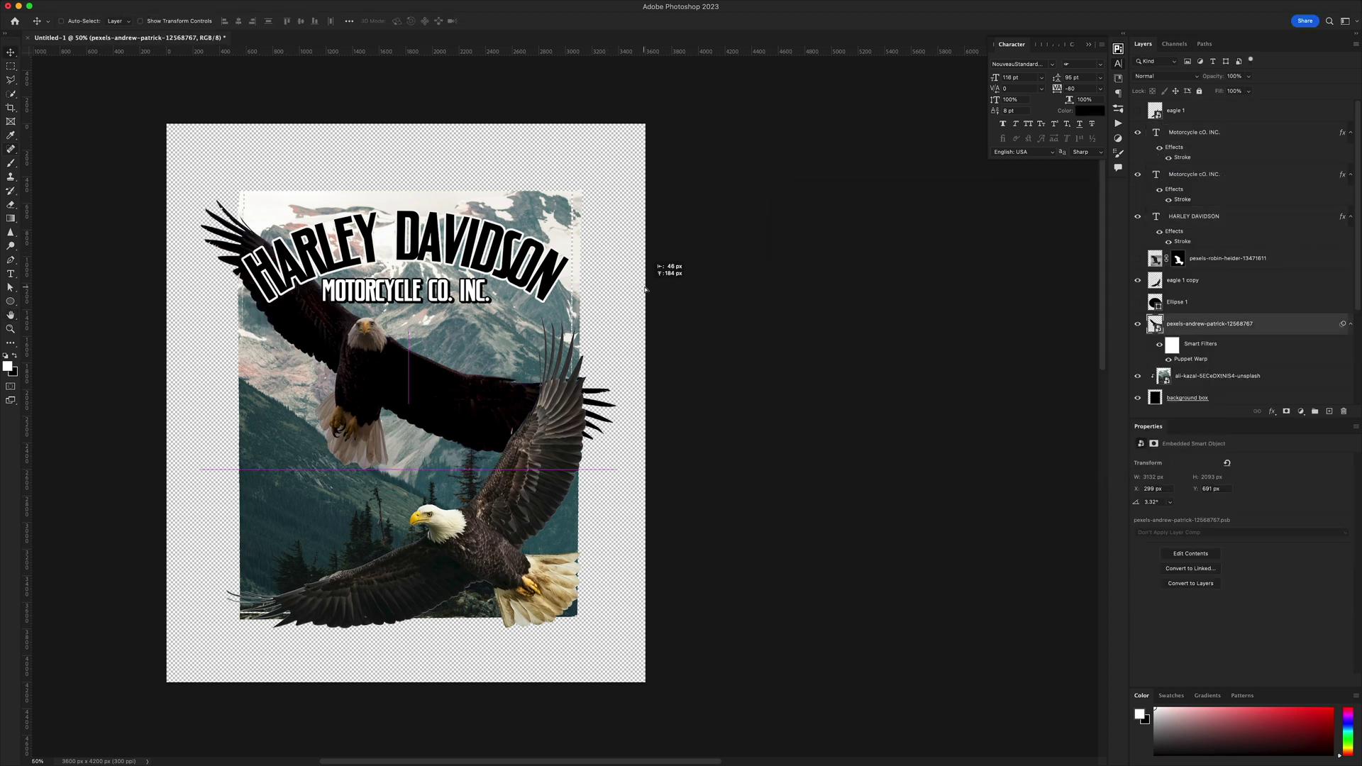
{"action": "key", "text": "super+t"}
{"action": "left_click_drag", "start_coordinate": [567, 397], "coordinate": [564, 357]}
{"action": "key", "text": "Return"}
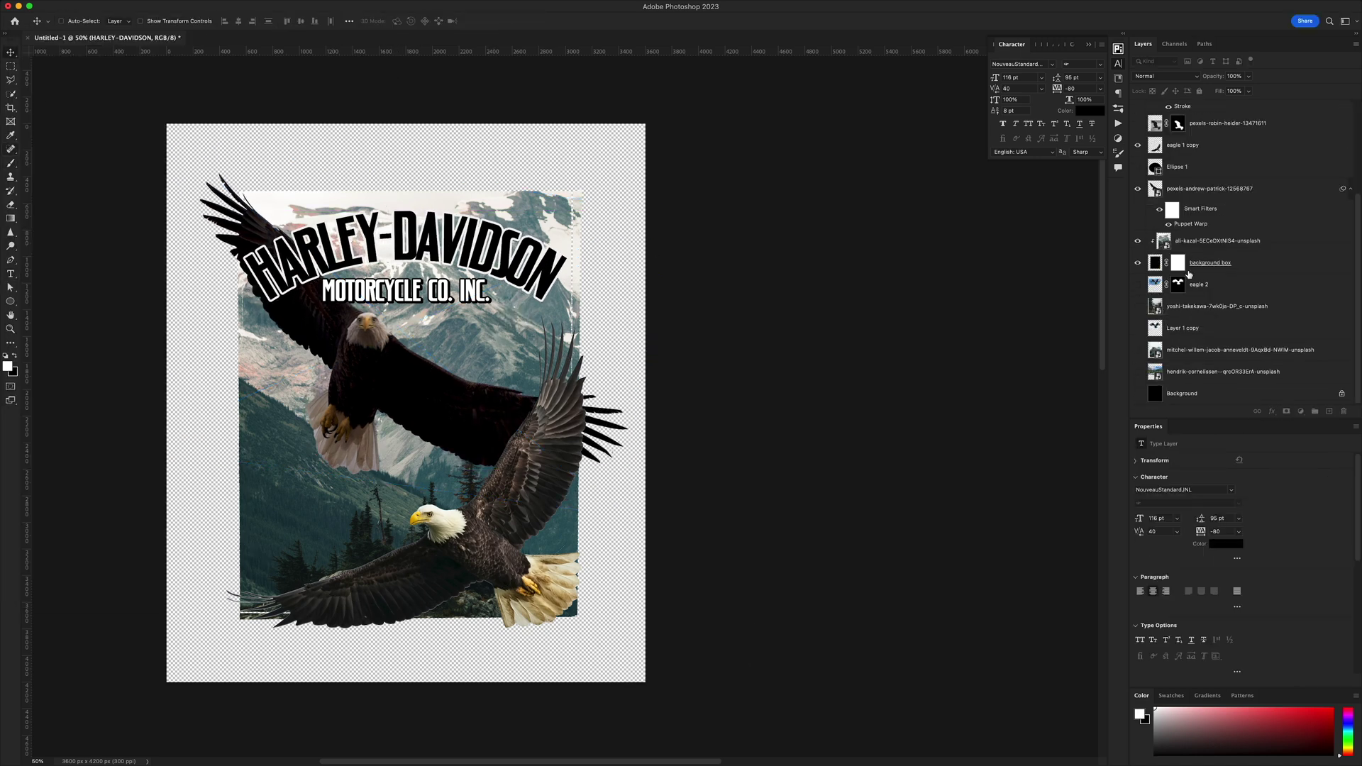
Select the background box's mask and set up a larger brush with swapped colours.
{"action": "left_click", "coordinate": [1180, 265]}
{"action": "key", "text": "b"}
{"action": "key", "text": "x"}
{"action": "key", "text": "bracketright"}
Apply the Camera Raw edits to the lower eagle and paste it back in place.
{"action": "key", "text": "d"}
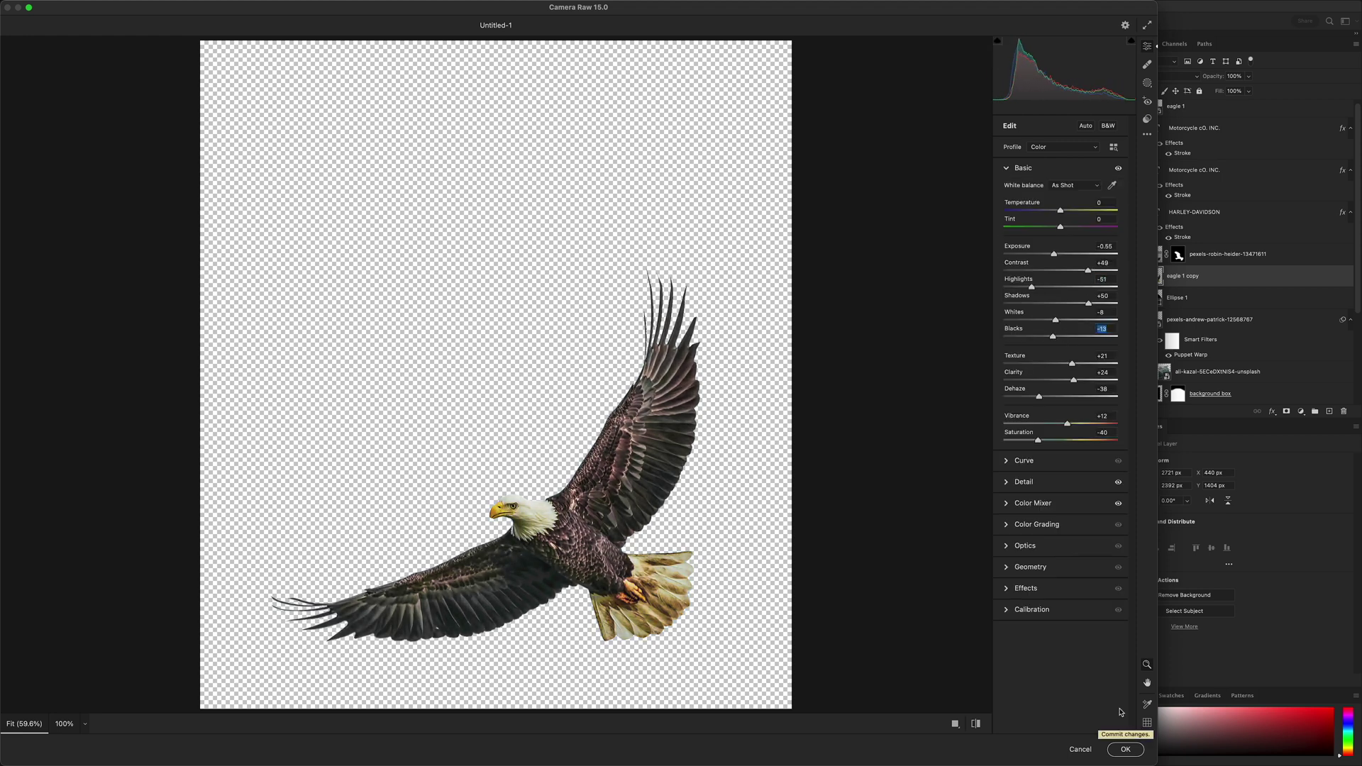
{"action": "left_click", "coordinate": [1126, 750]}
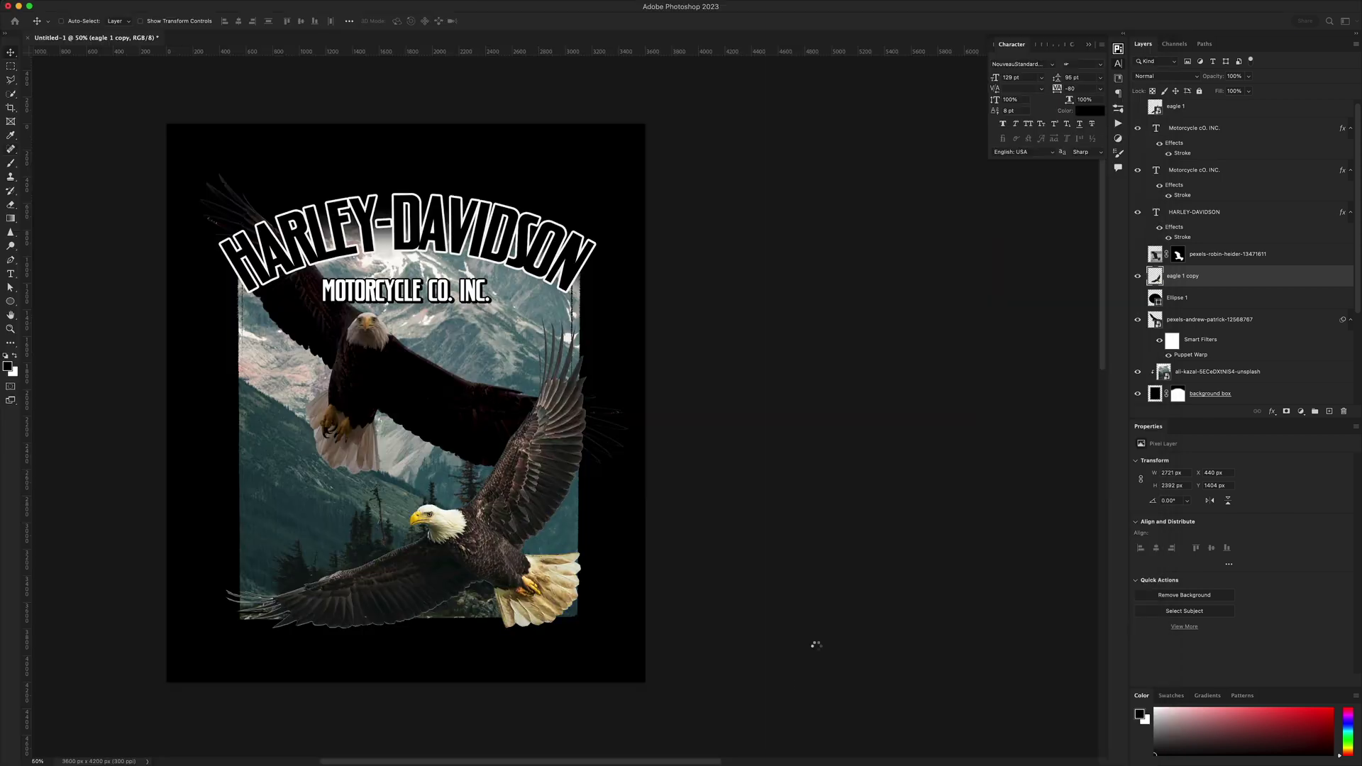
{"action": "key", "text": "shift+super+v"}
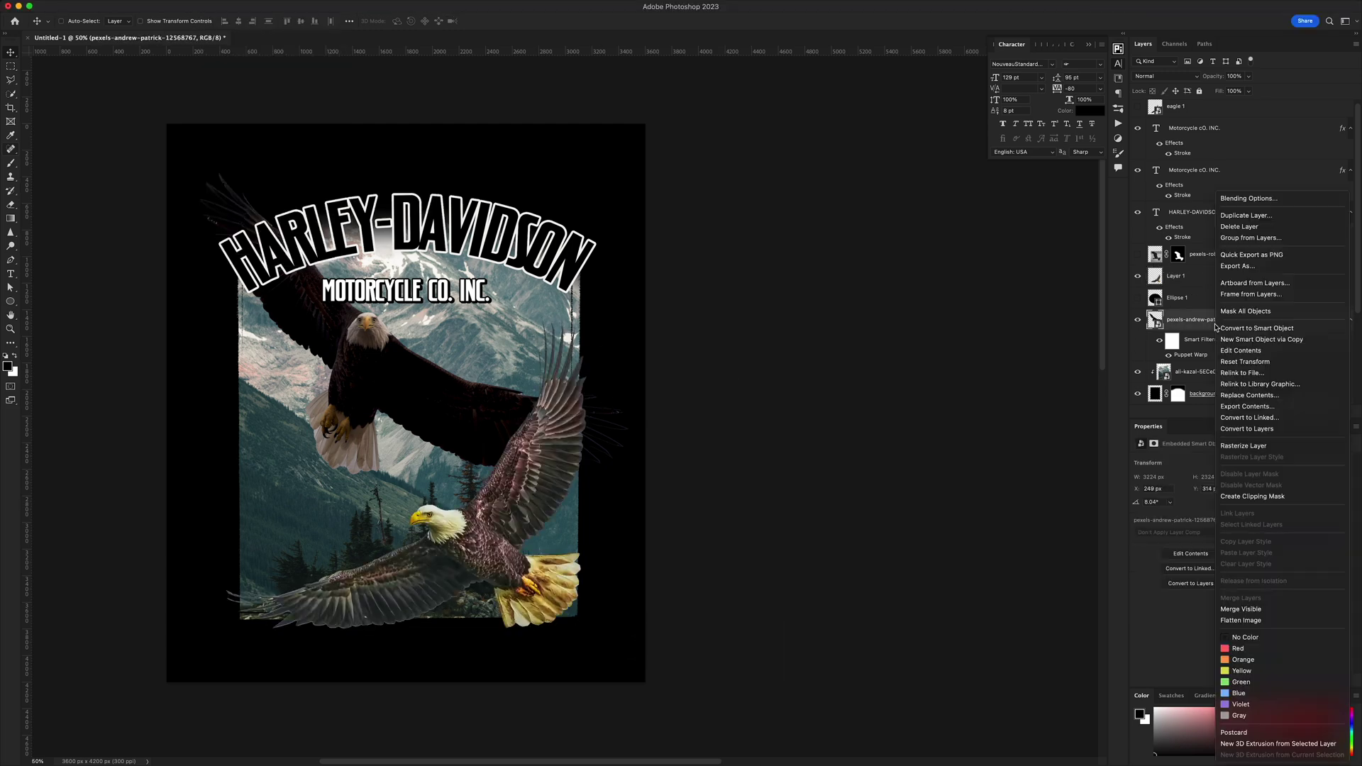
Brighten the upper eagle's exposure in Camera Raw, then nudge it up and left.
{"action": "left_click_drag", "start_coordinate": [1061, 286], "coordinate": [1025, 289]}
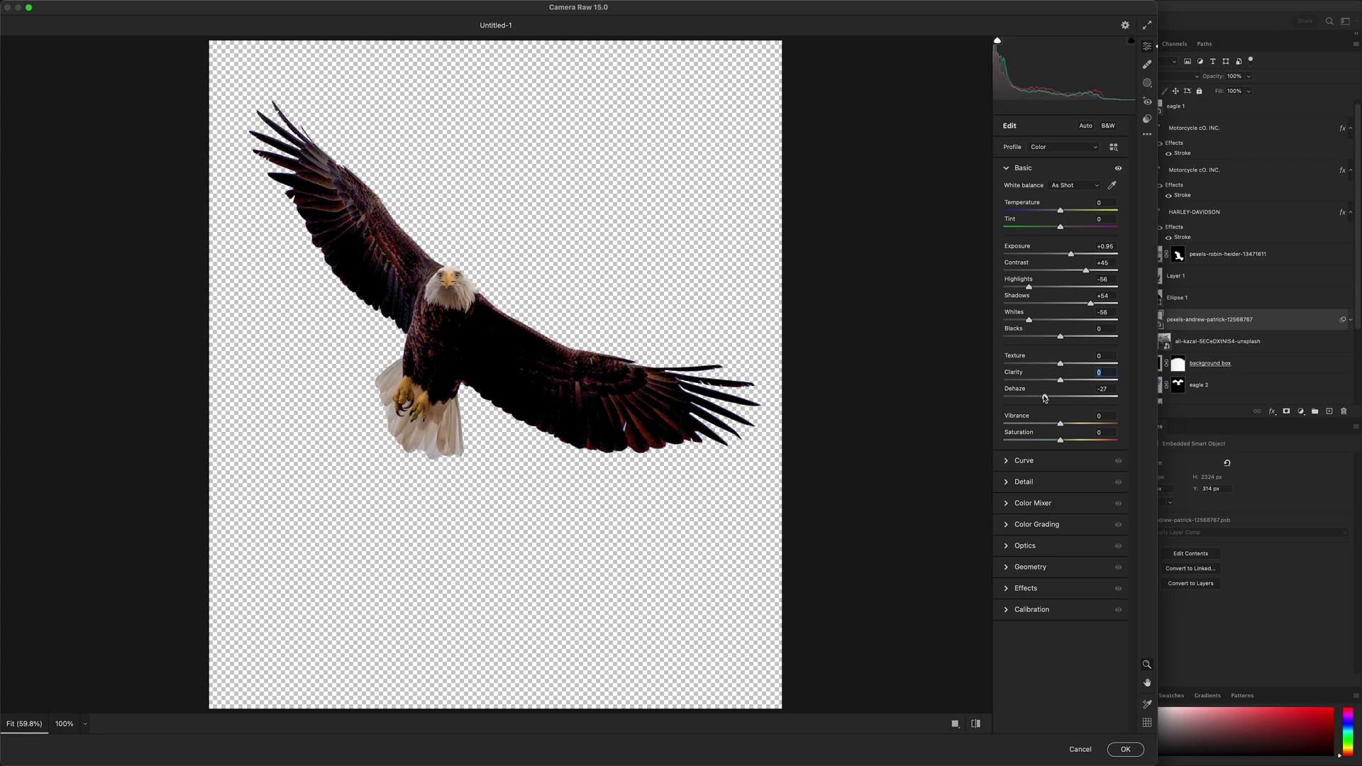
{"action": "key", "text": "Return"}
{"action": "left_click", "coordinate": [1175, 276]}
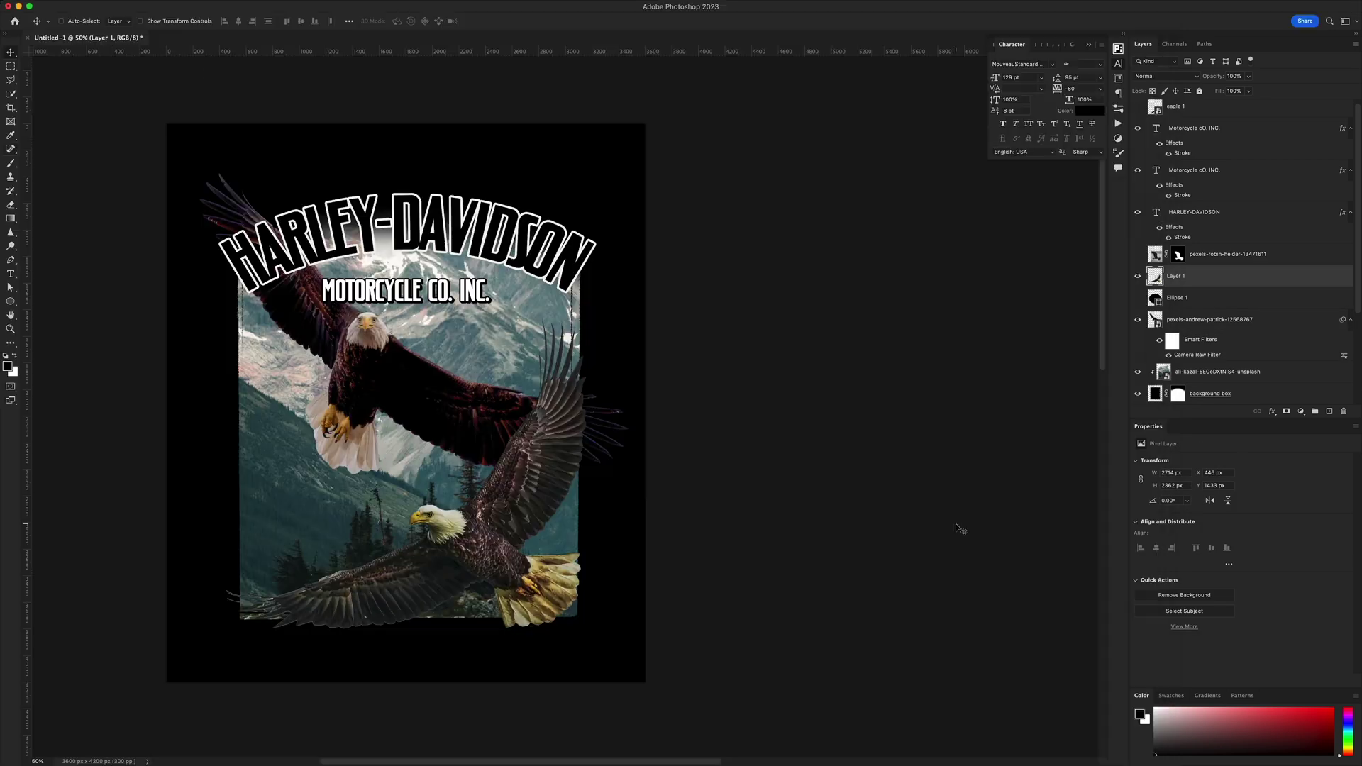
{"action": "left_click", "coordinate": [1179, 302]}
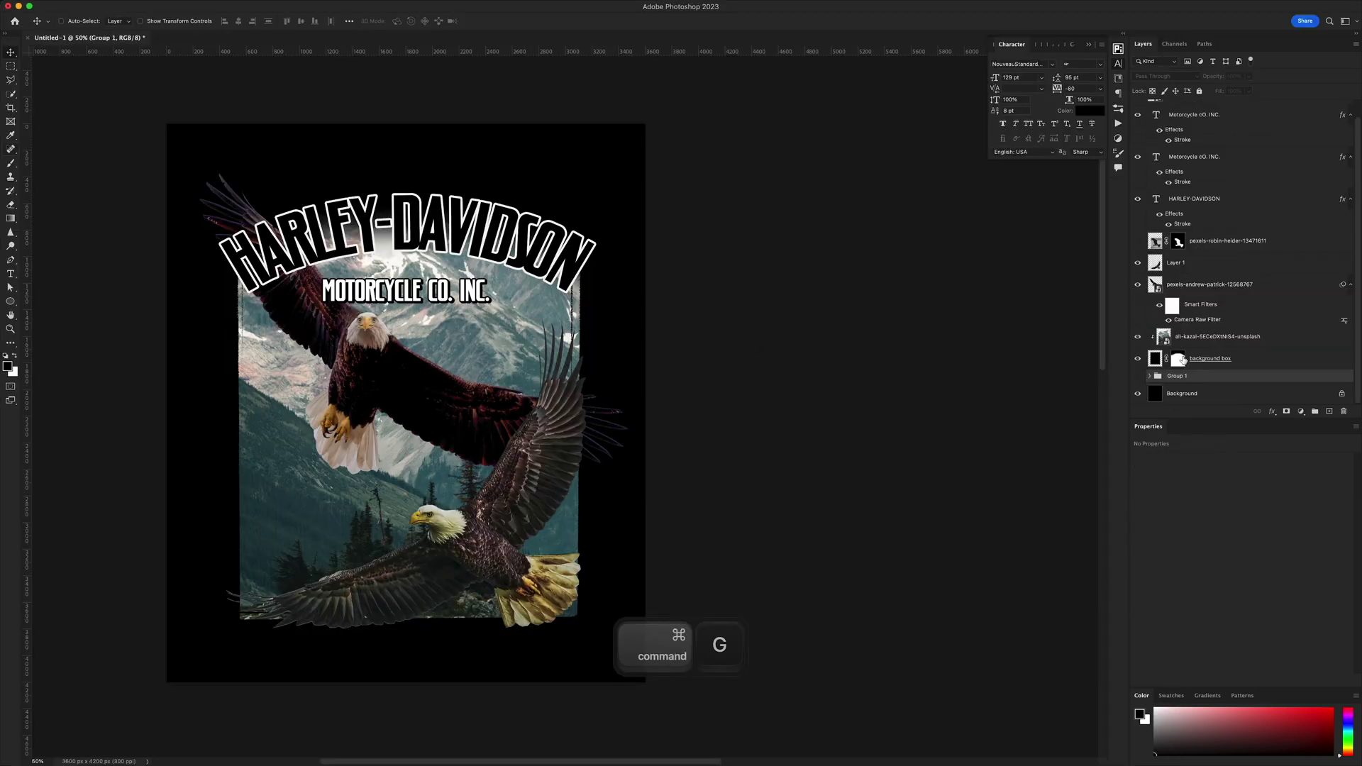
{"action": "left_click_drag", "start_coordinate": [494, 329], "coordinate": [489, 325]}
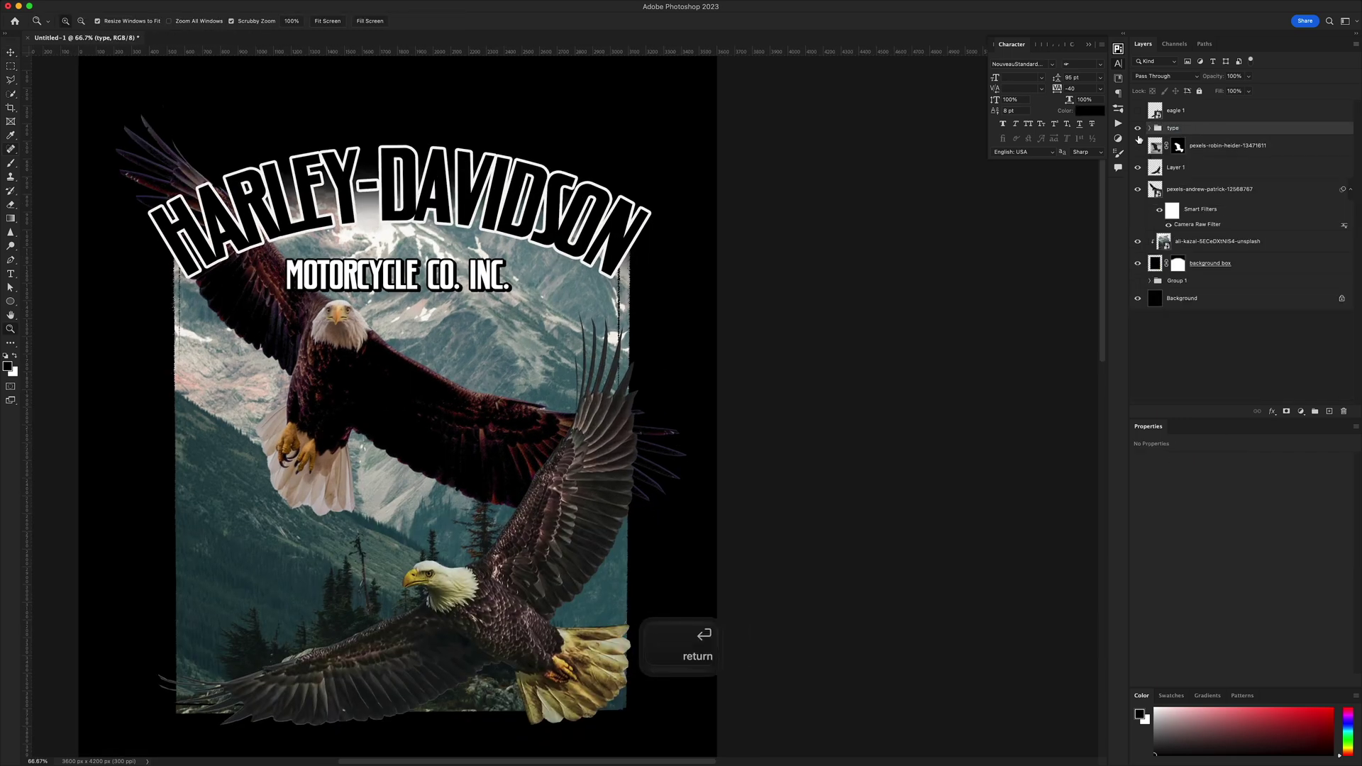
Desaturate both the lower eagle and the upper eagle, Layer 1.
{"action": "left_click", "coordinate": [131, 6]}
{"action": "mouse_move", "coordinate": [158, 36]}
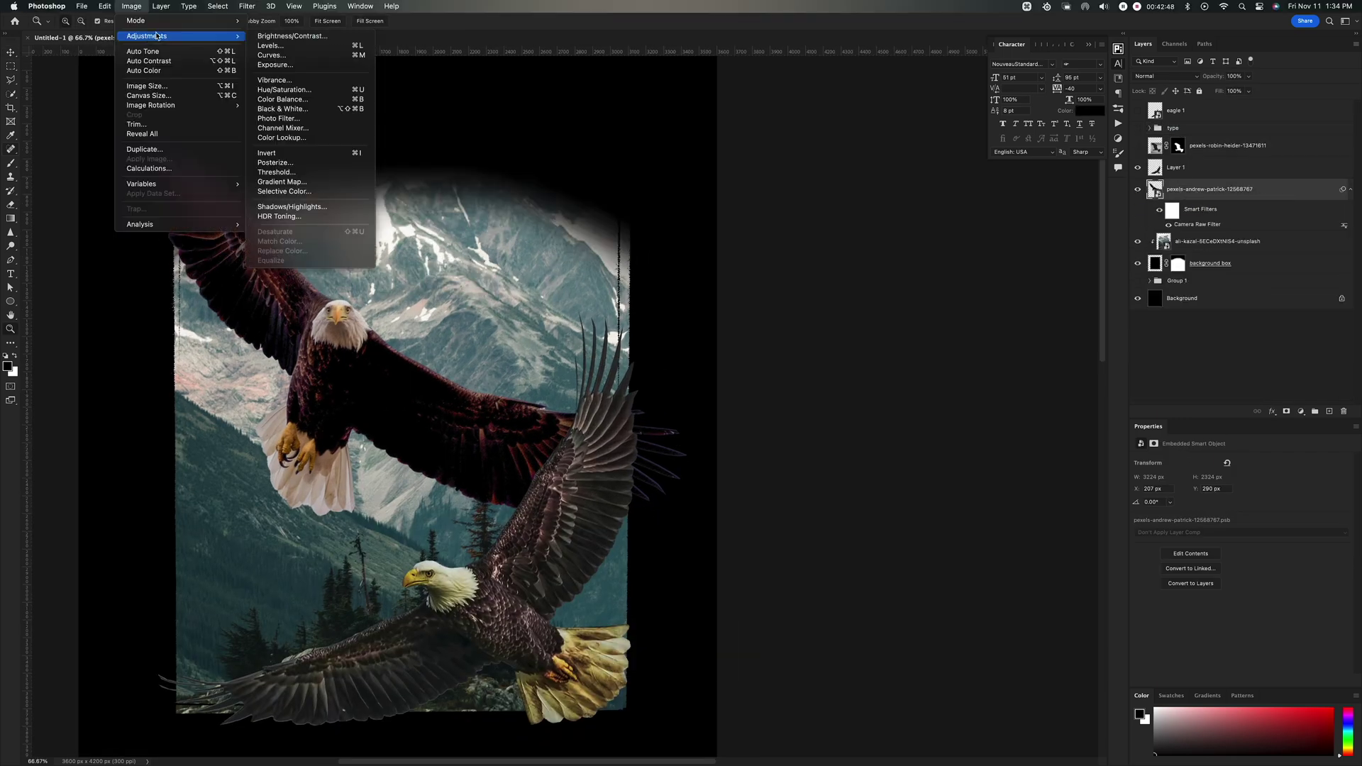
{"action": "left_click", "coordinate": [301, 90]}
{"action": "key", "text": "Return"}
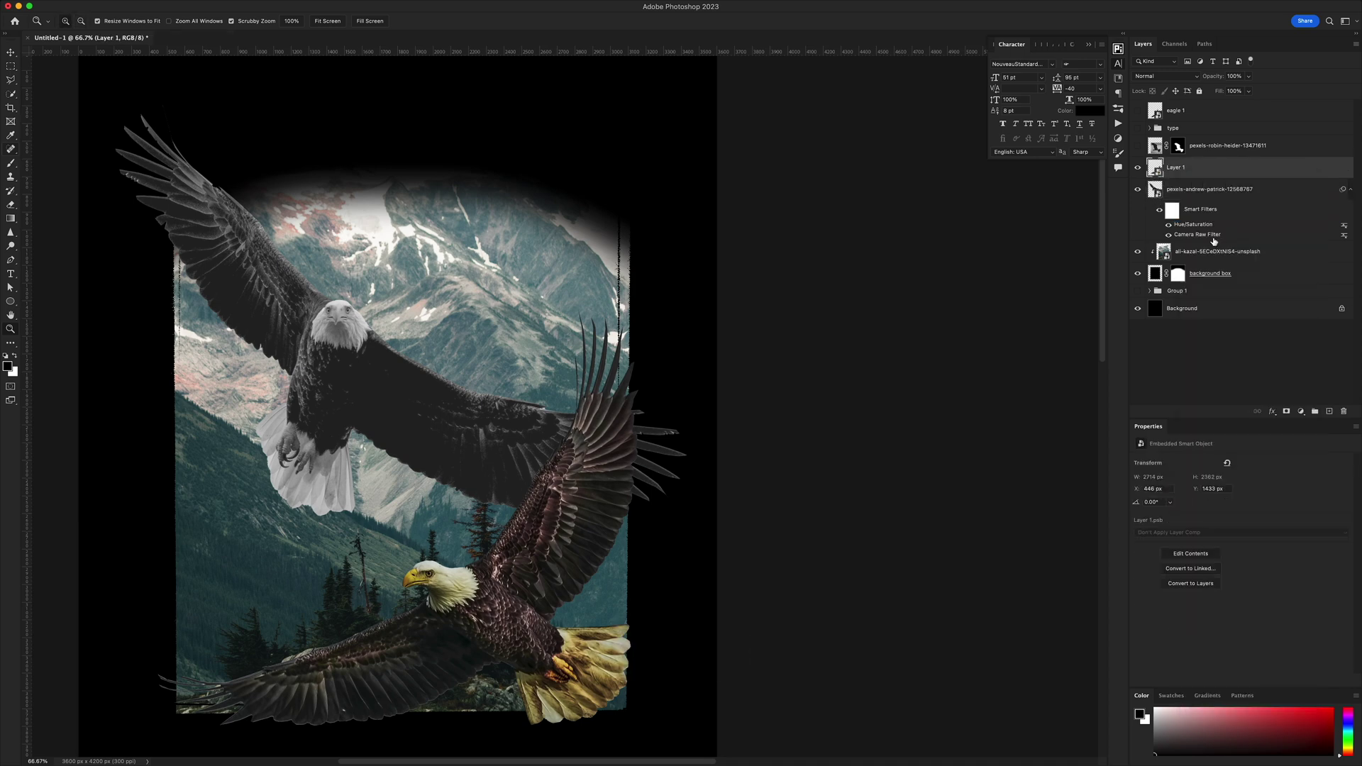
{"action": "left_click", "coordinate": [1176, 168]}
{"action": "key", "text": "super+u"}
{"action": "key", "text": "Return"}
Apply the Filter Gallery's Poster Edges look to the eagle.
{"action": "left_click", "coordinate": [242, 6]}
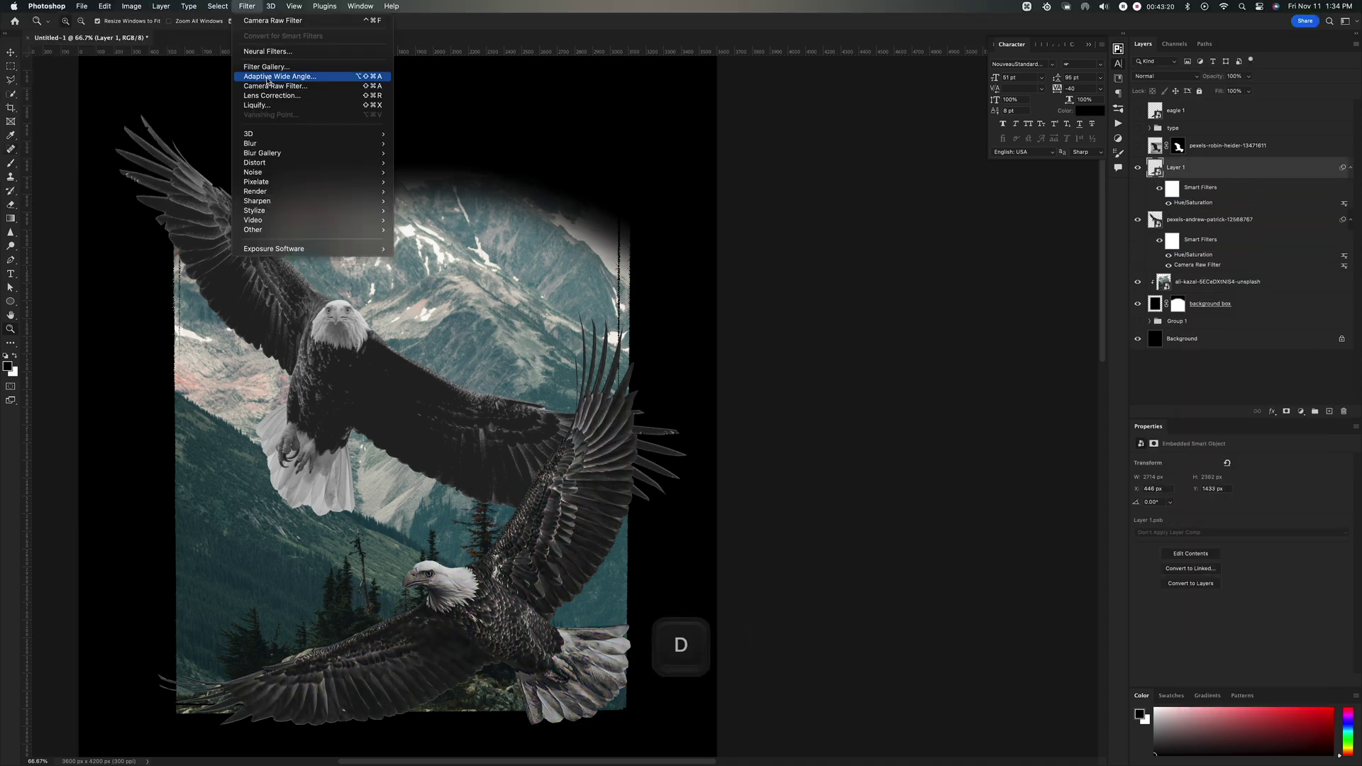
{"action": "left_click", "coordinate": [269, 68]}
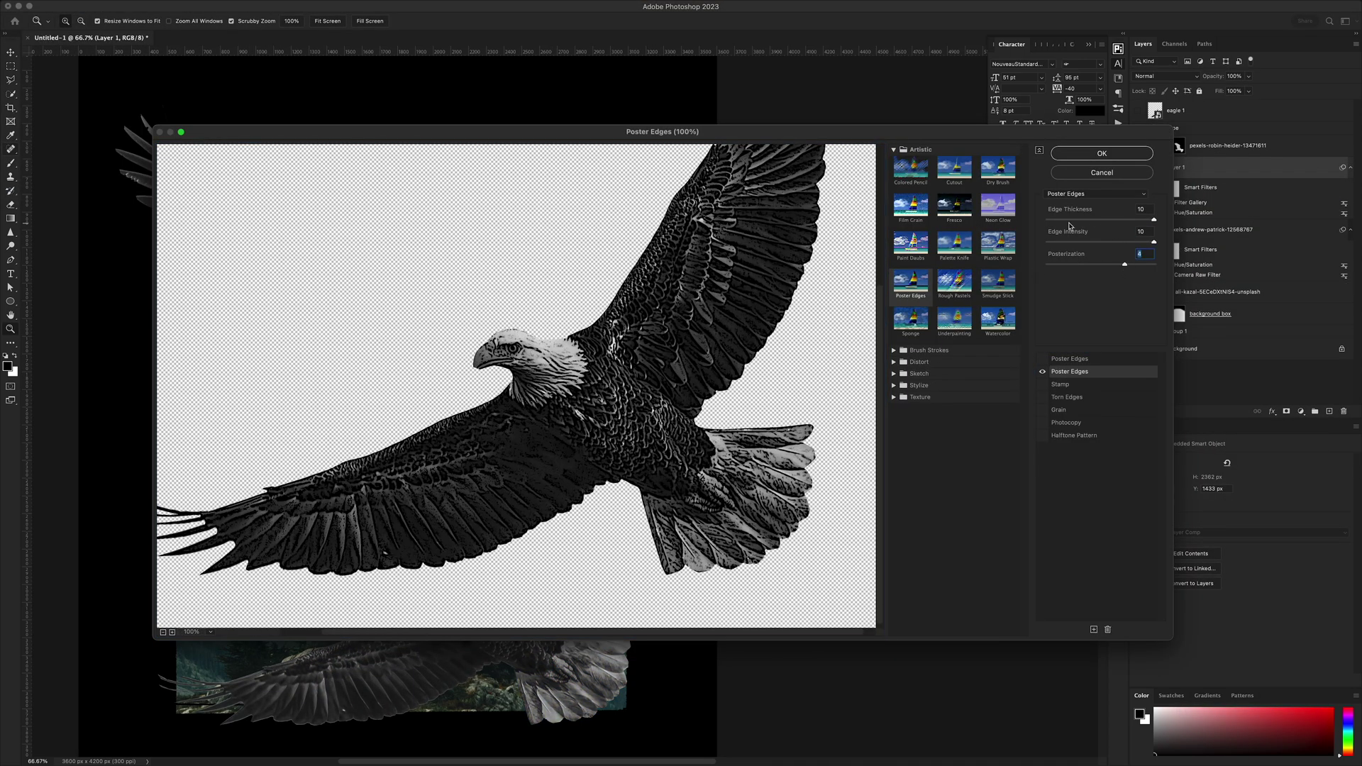
{"action": "left_click", "coordinate": [1102, 154]}
{"action": "key", "text": "super+u"}
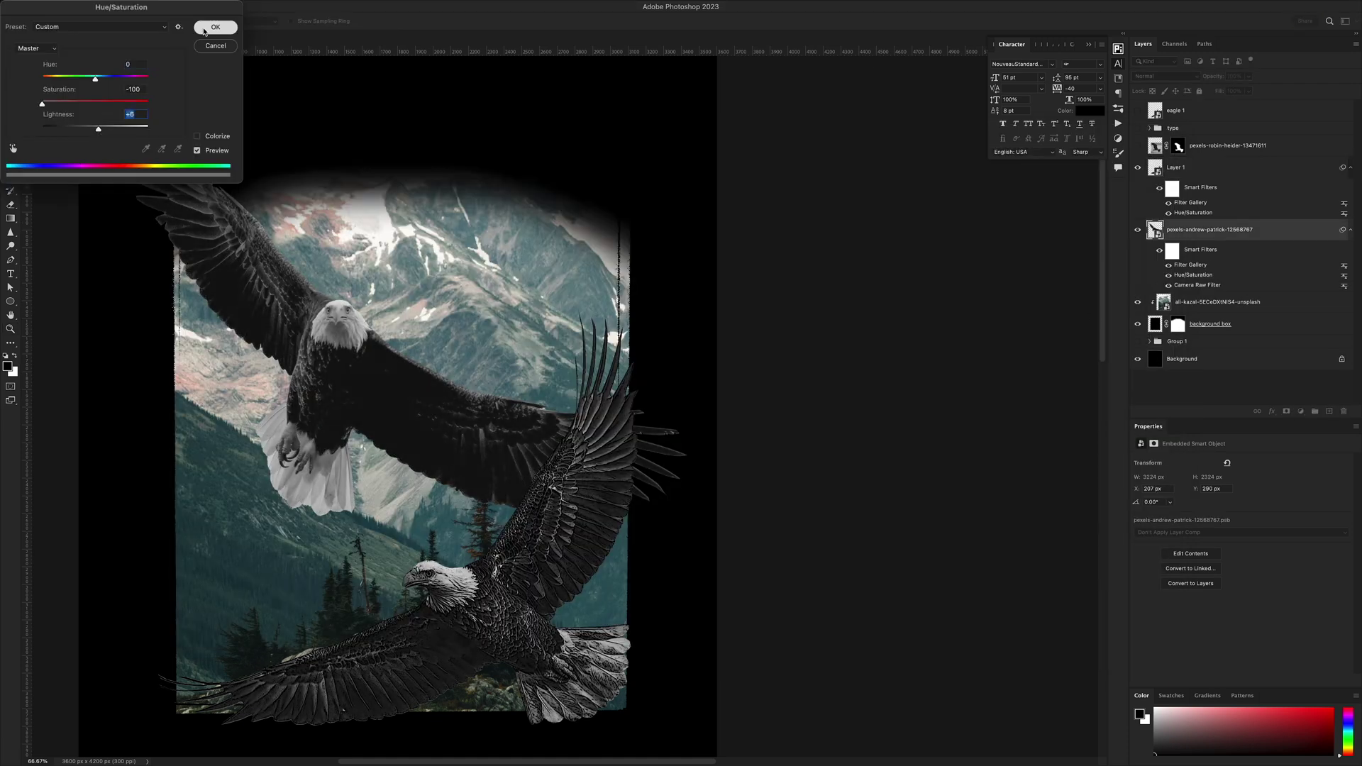
{"action": "key", "text": "Escape"}
Clip a brown Gradient Map in Overlay mode to the eagle.
{"action": "key", "text": "F2"}
{"action": "key", "text": "Return"}
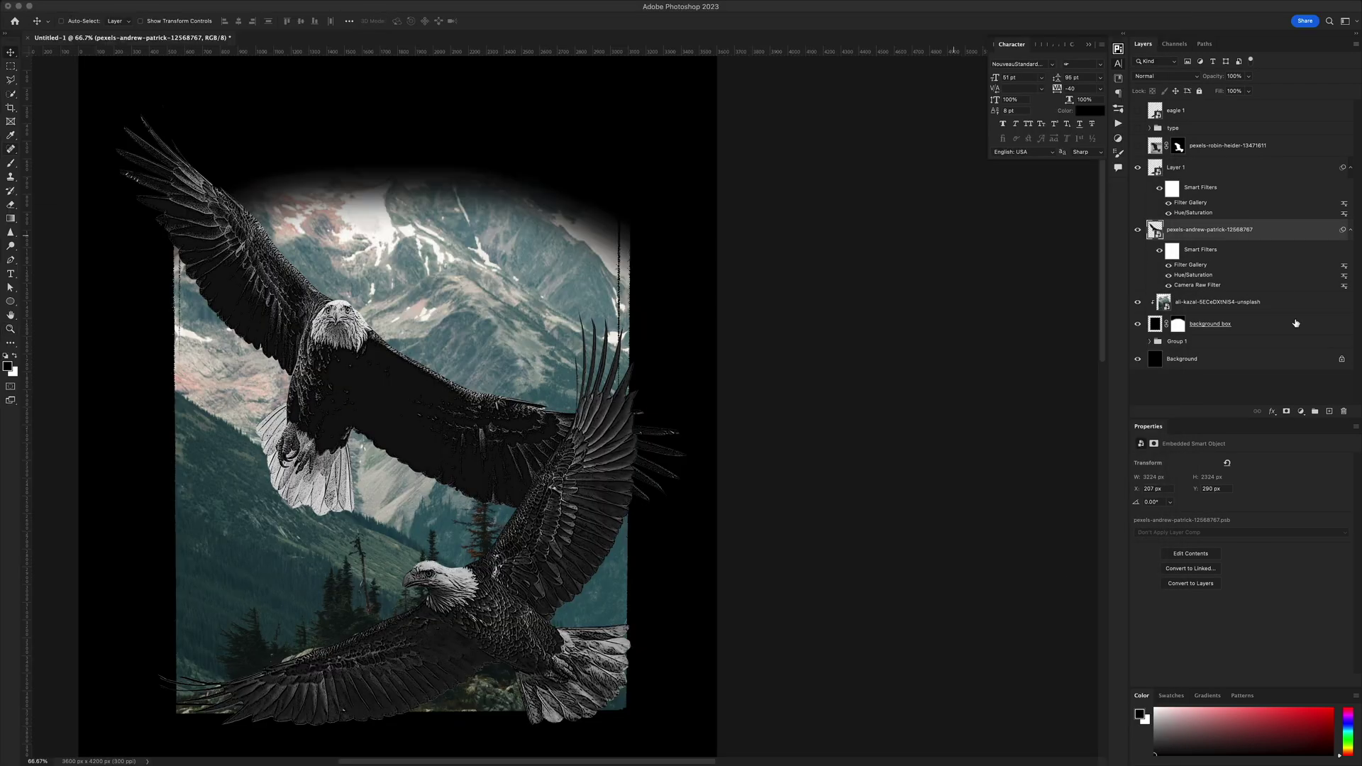
{"action": "key", "text": "super+alt+g"}
{"action": "left_click", "coordinate": [1238, 465]}
{"action": "double_click", "coordinate": [972, 344]}
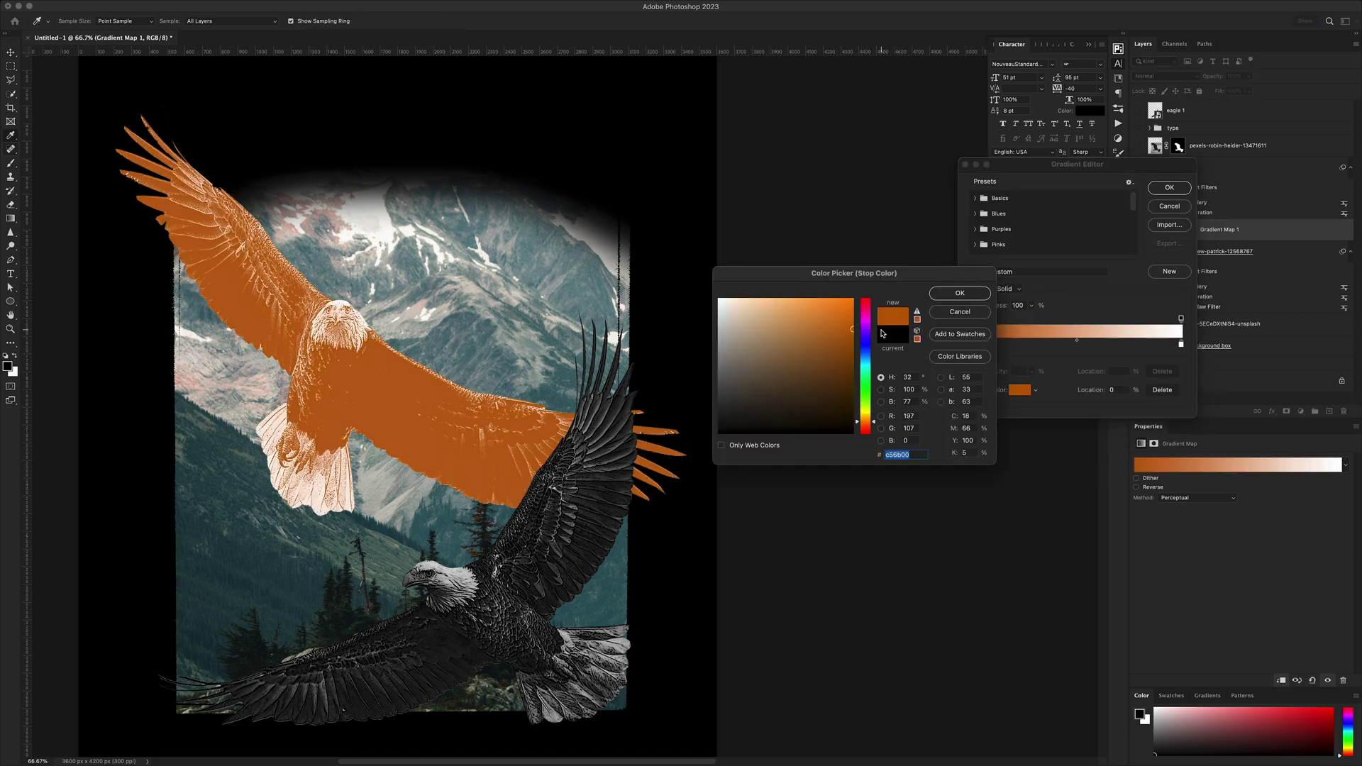
{"action": "left_click", "coordinate": [967, 292]}
{"action": "left_click", "coordinate": [1164, 182]}
{"action": "left_click", "coordinate": [1167, 76]}
{"action": "left_click", "coordinate": [1148, 215]}
{"action": "left_click", "coordinate": [1238, 465]}
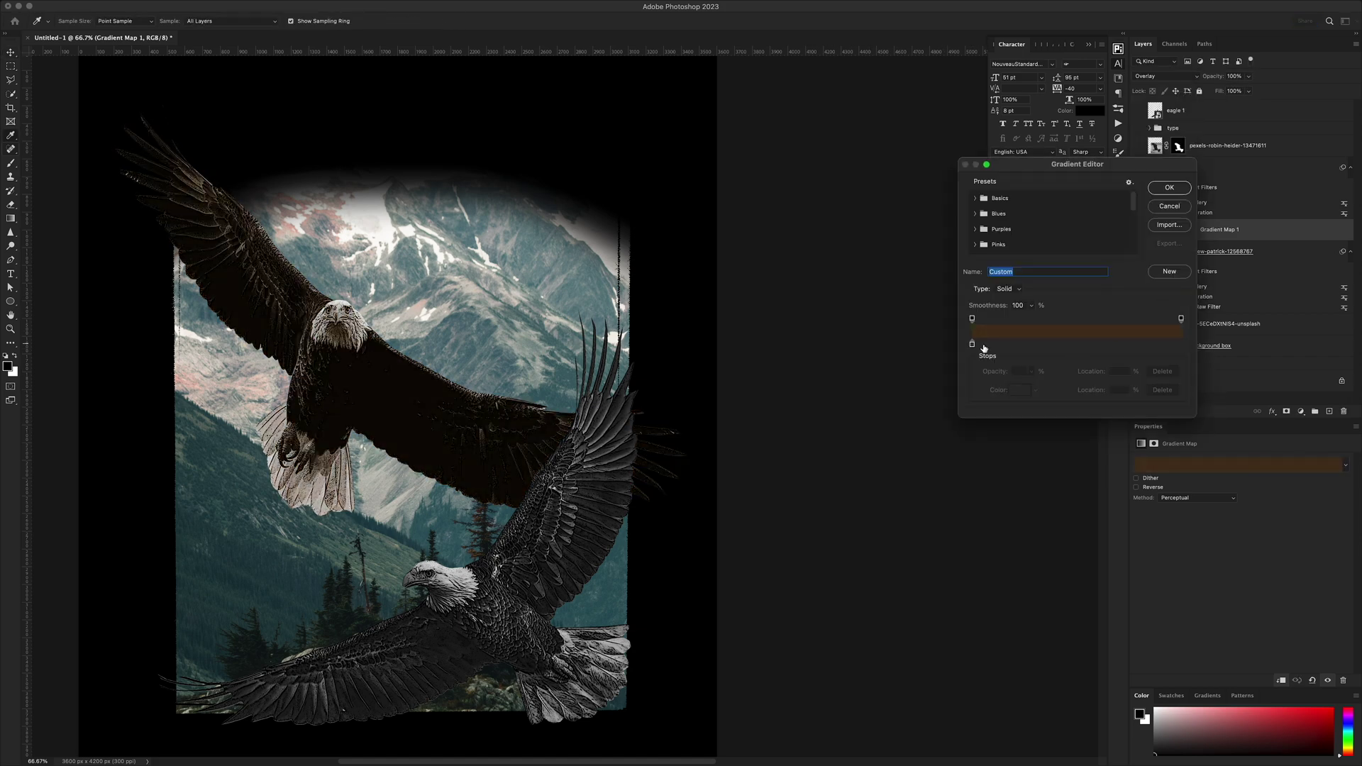
{"action": "double_click", "coordinate": [1173, 344]}
{"action": "key", "text": "Return"}
{"action": "key", "text": "Return"}
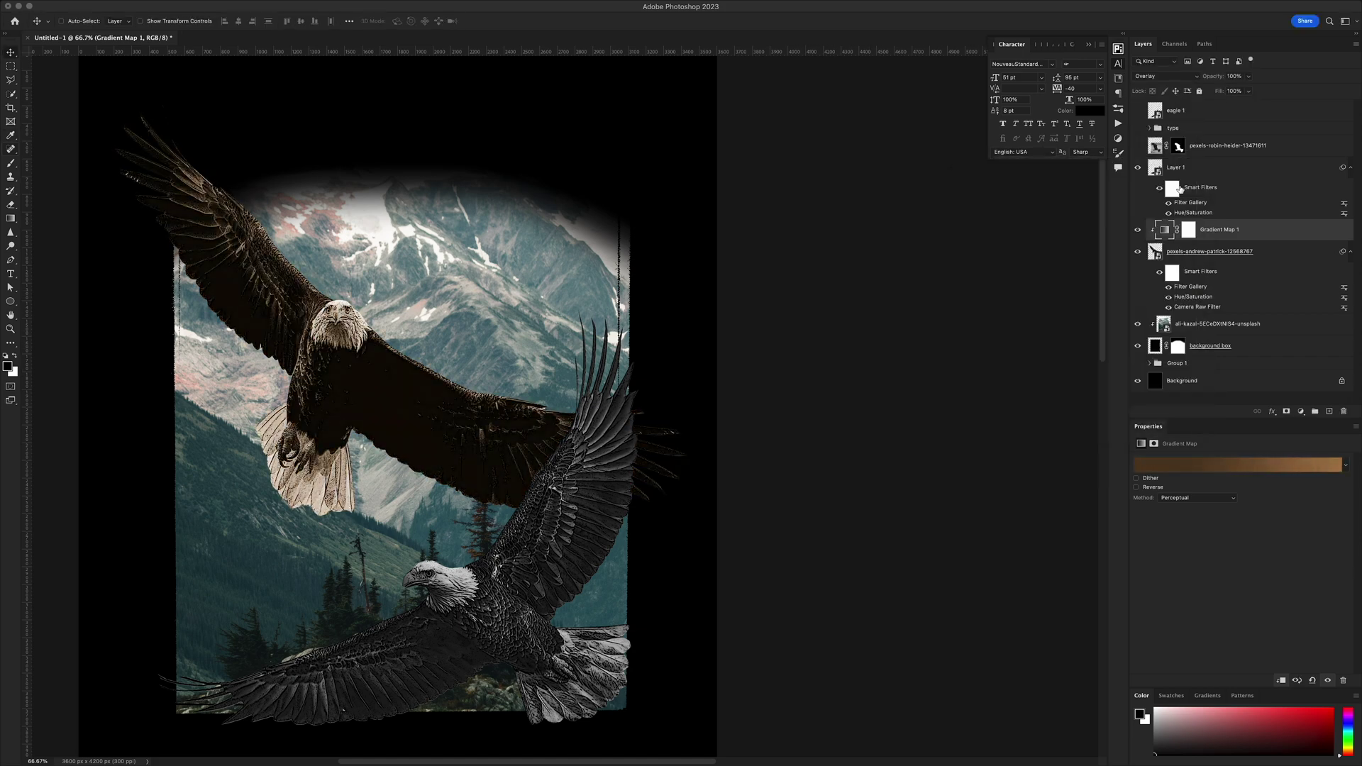
Zoom in on the eagle's head and add a yellow Color Fill in Color mode.
{"action": "left_click", "coordinate": [280, 351], "text": "super"}
{"action": "left_click", "coordinate": [363, 302], "text": "super"}
{"action": "key", "text": "bracketleft"}
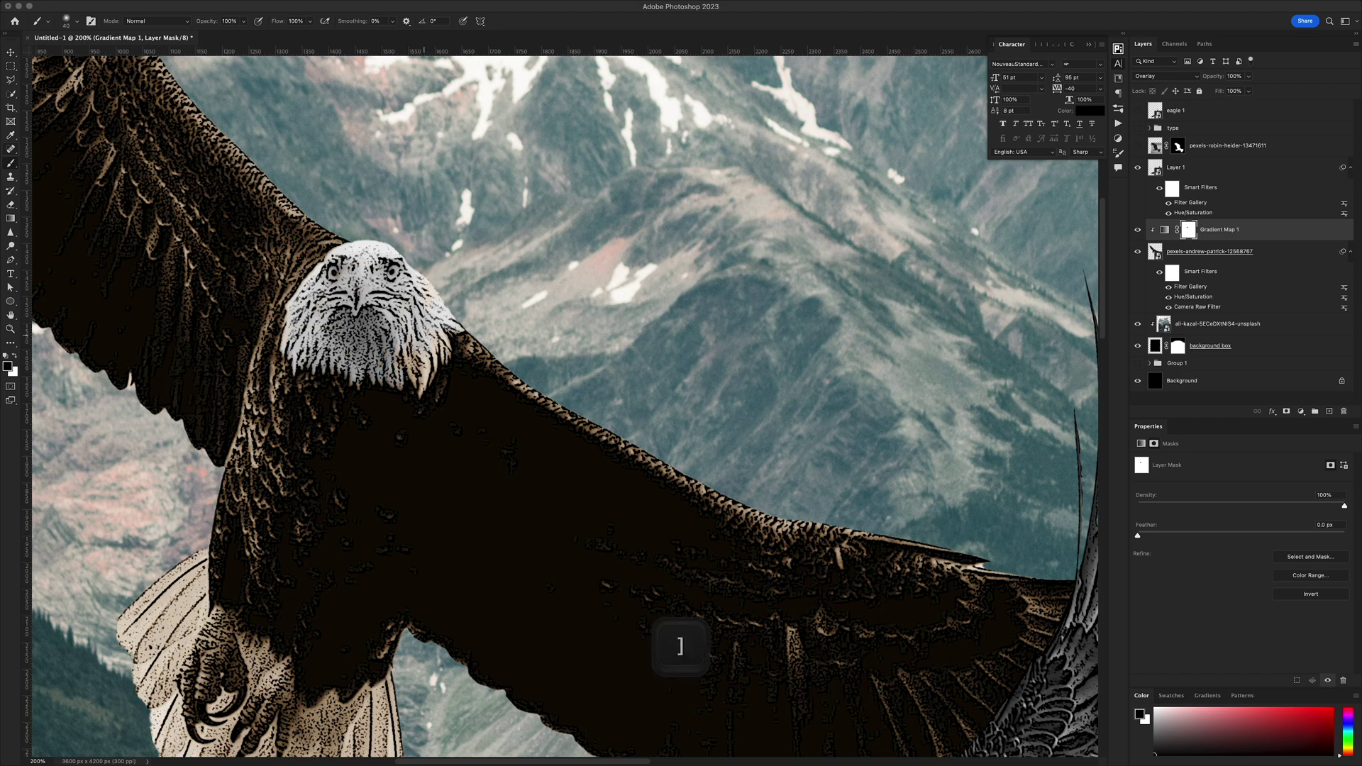
{"action": "left_click_drag", "start_coordinate": [1241, 227], "coordinate": [1238, 231]}
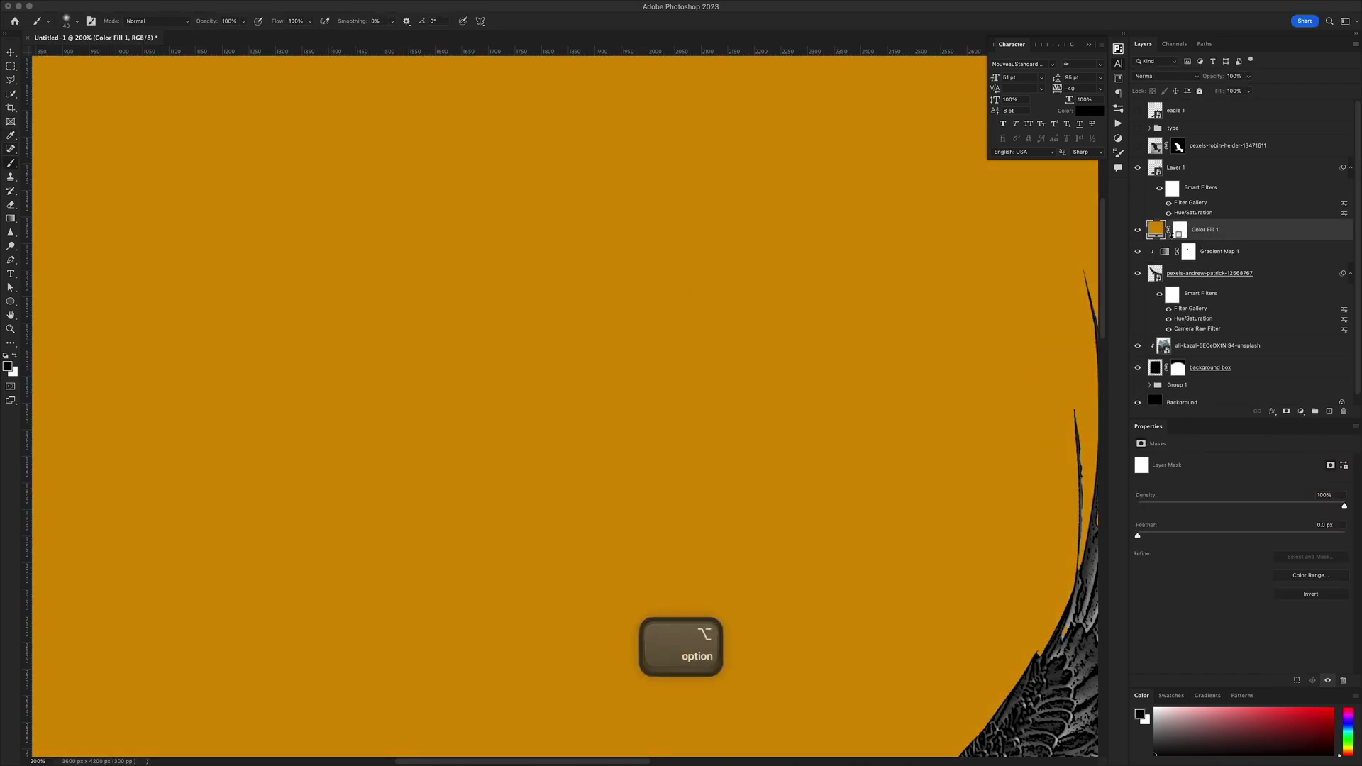
{"action": "left_click", "coordinate": [1168, 76]}
{"action": "left_click", "coordinate": [1145, 322]}
{"action": "double_click", "coordinate": [1164, 229]}
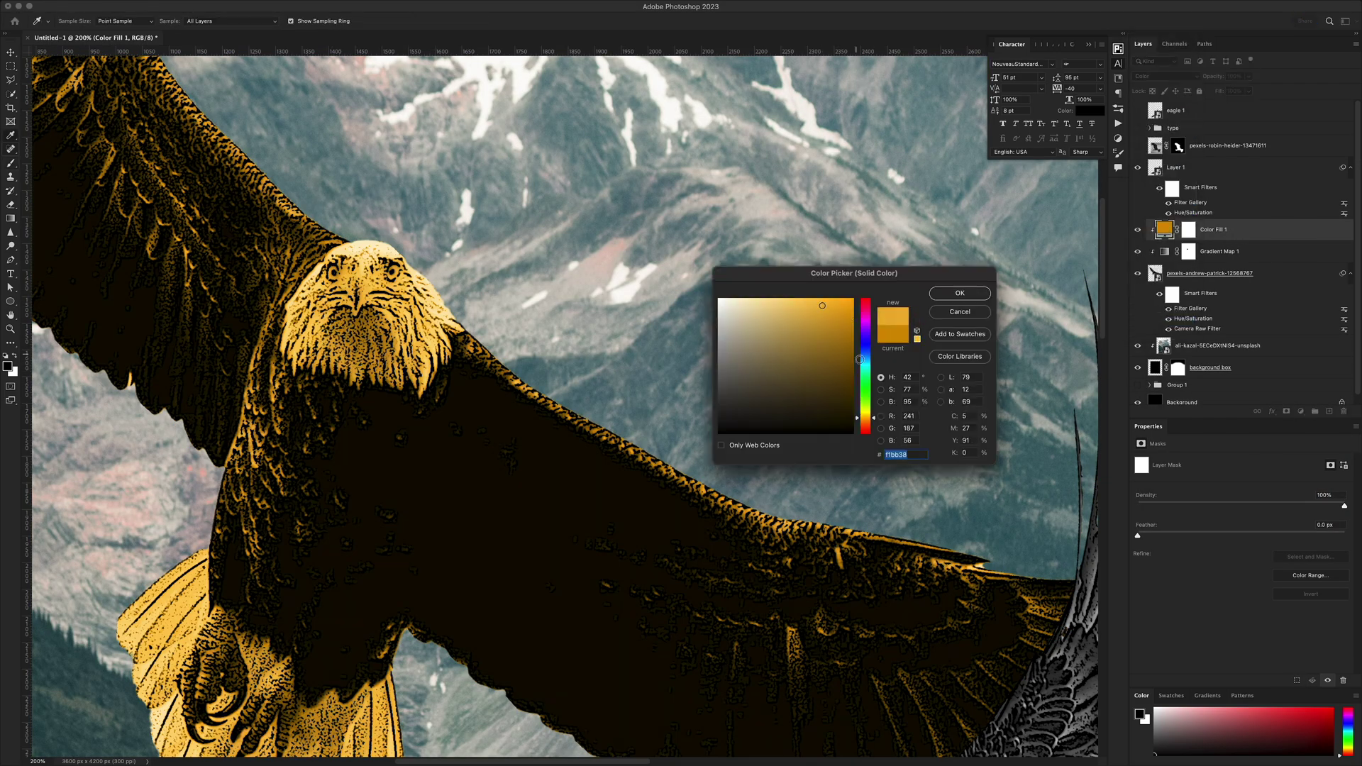
{"action": "left_click_drag", "start_coordinate": [868, 415], "coordinate": [873, 409]}
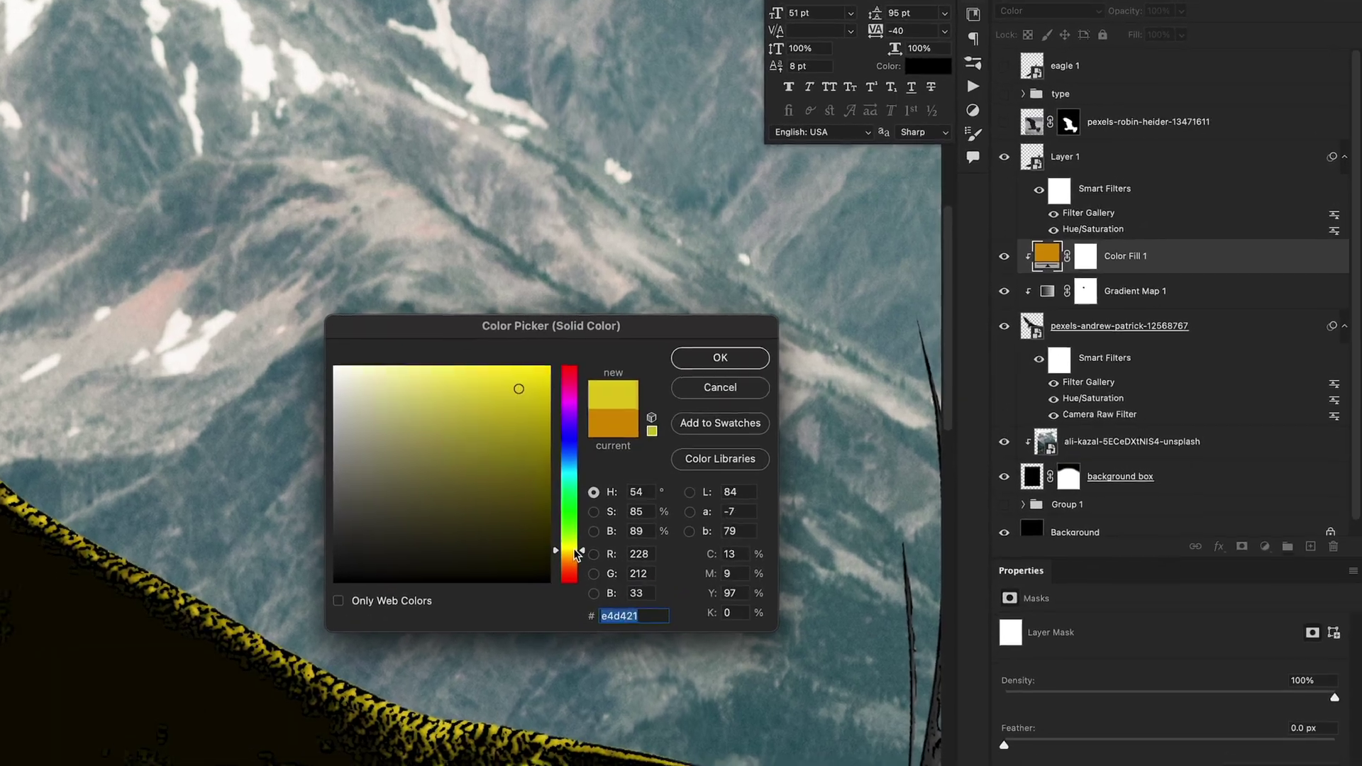
{"action": "key", "text": "Return"}
Invert the yellow fill's mask to hide it, then step between the gradient map and fill layers.
{"action": "key", "text": "ctrl+i"}
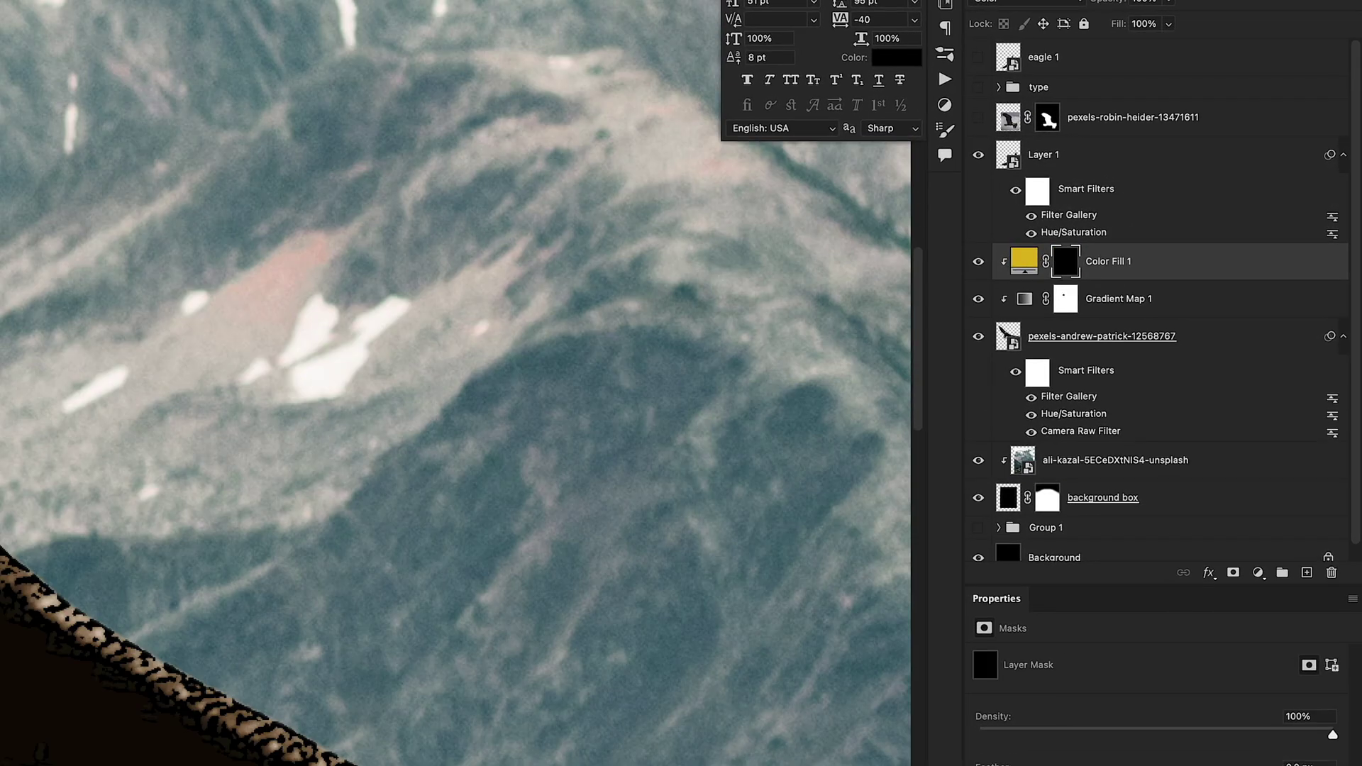
{"action": "scroll", "coordinate": [454, 383], "scroll_direction": "down", "scroll_amount": 5}
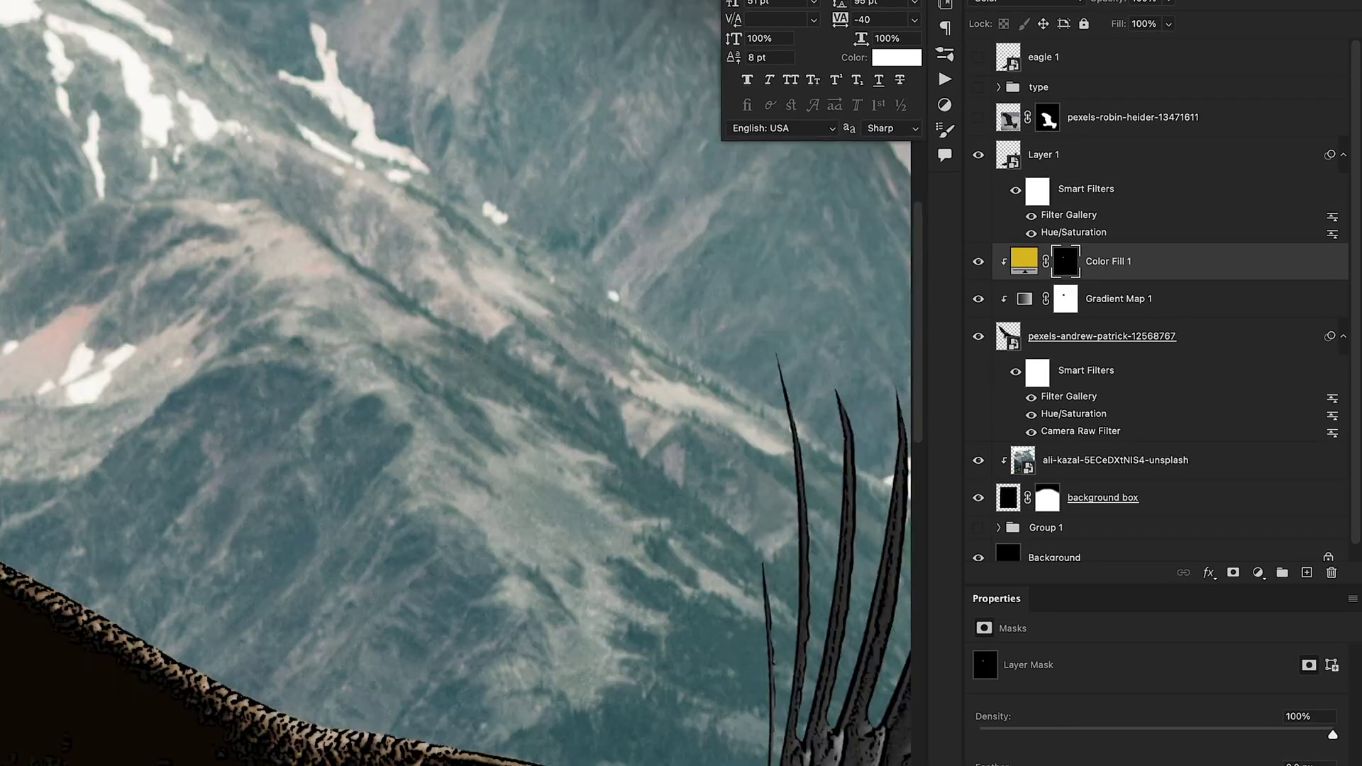
{"action": "key", "text": "alt+bracketleft"}
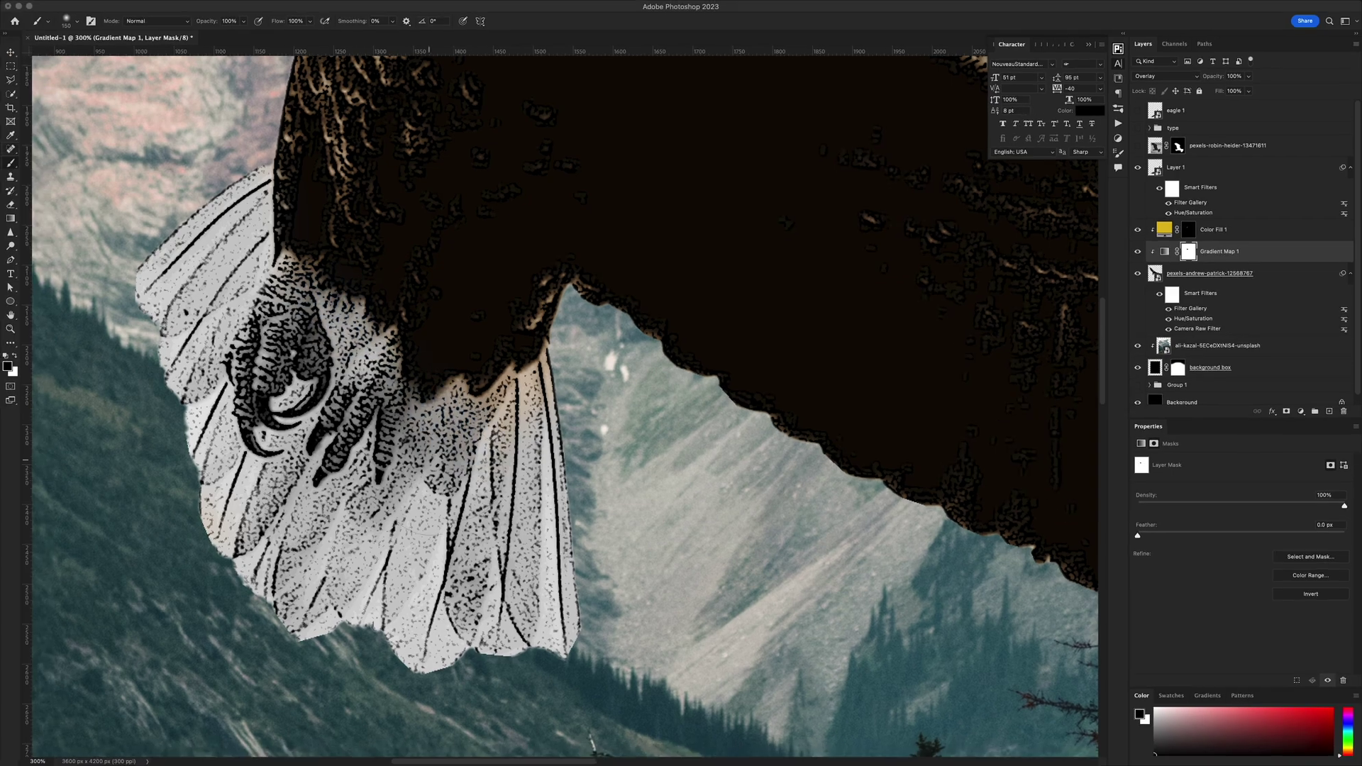
{"action": "key", "text": "alt+bracketright"}
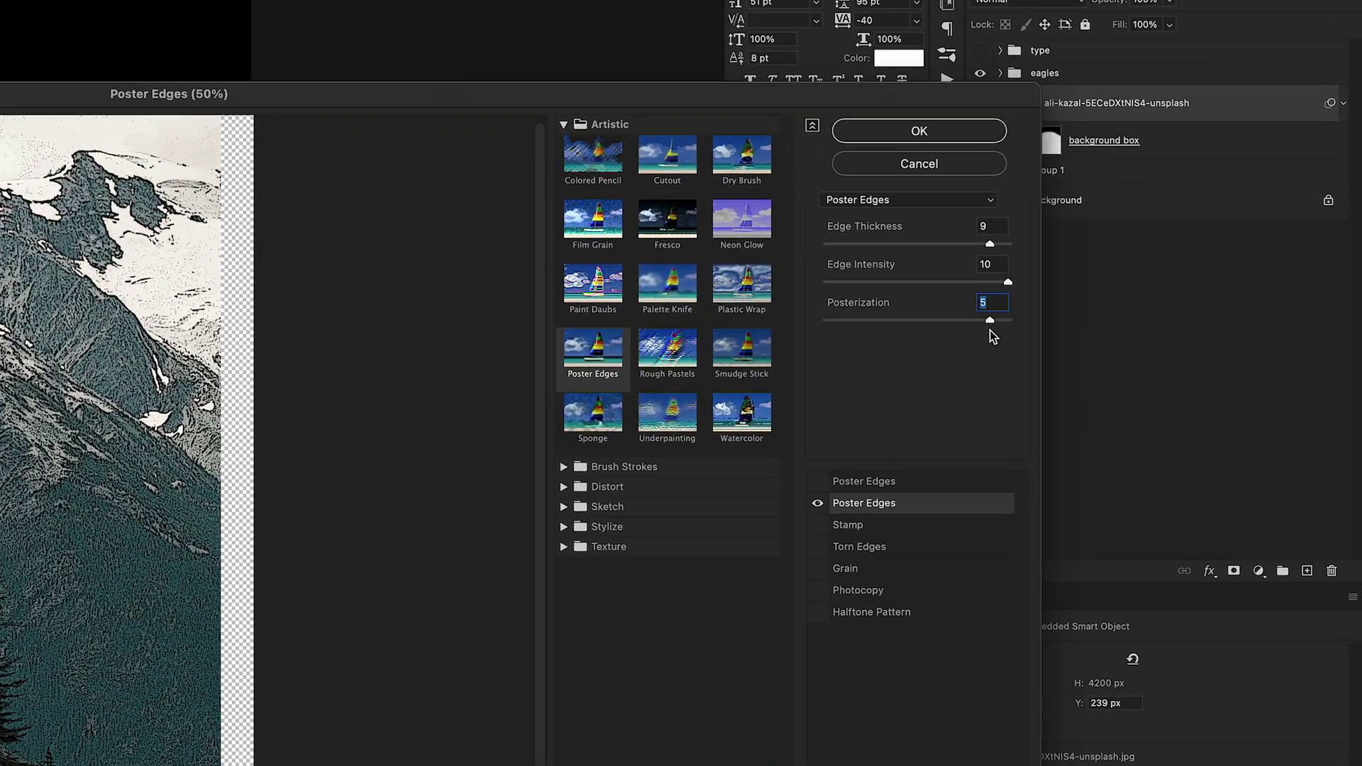
Apply Poster Edges at intensity 0 to the mountains, recolour Gradient Map 2, and add Levels.
{"action": "left_click_drag", "start_coordinate": [987, 281], "coordinate": [833, 286]}
{"action": "left_click", "coordinate": [918, 131]}
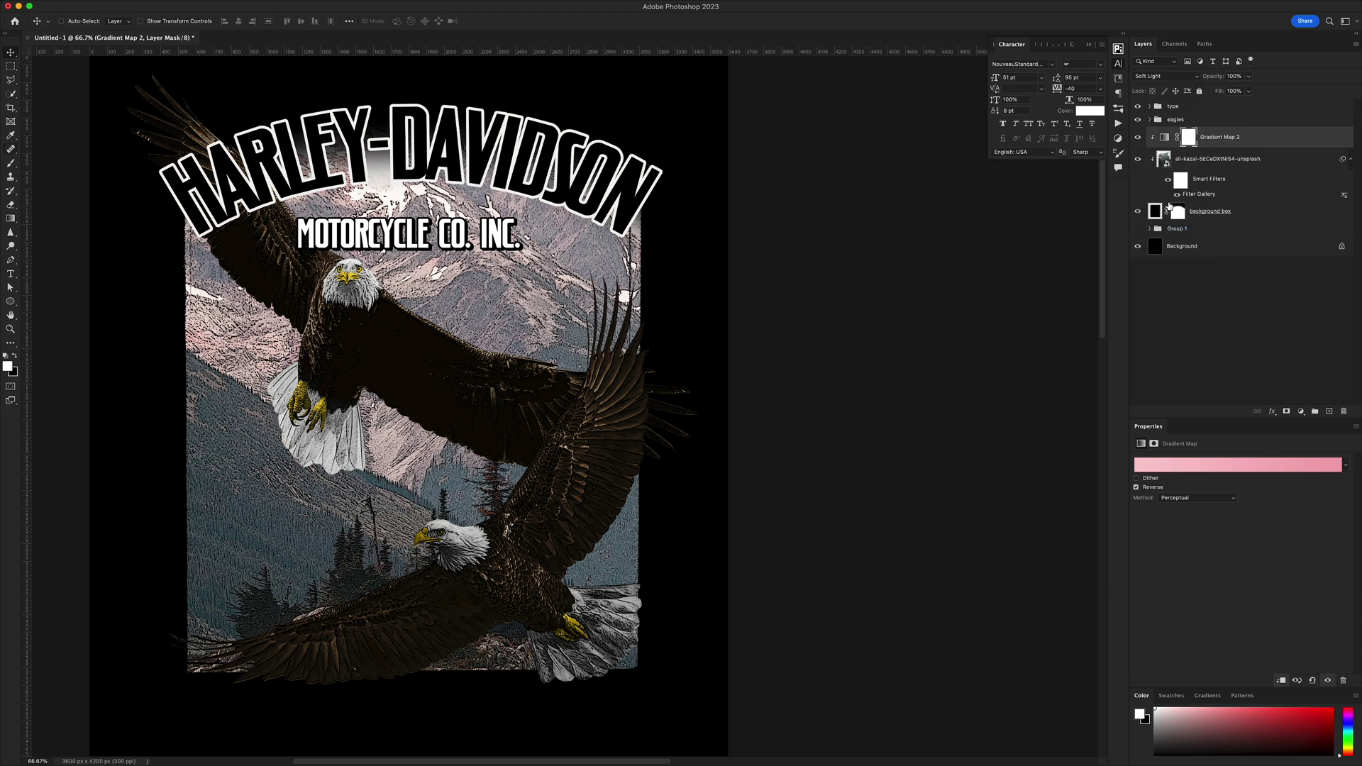
{"action": "left_click", "coordinate": [1238, 465]}
{"action": "double_click", "coordinate": [1129, 344]}
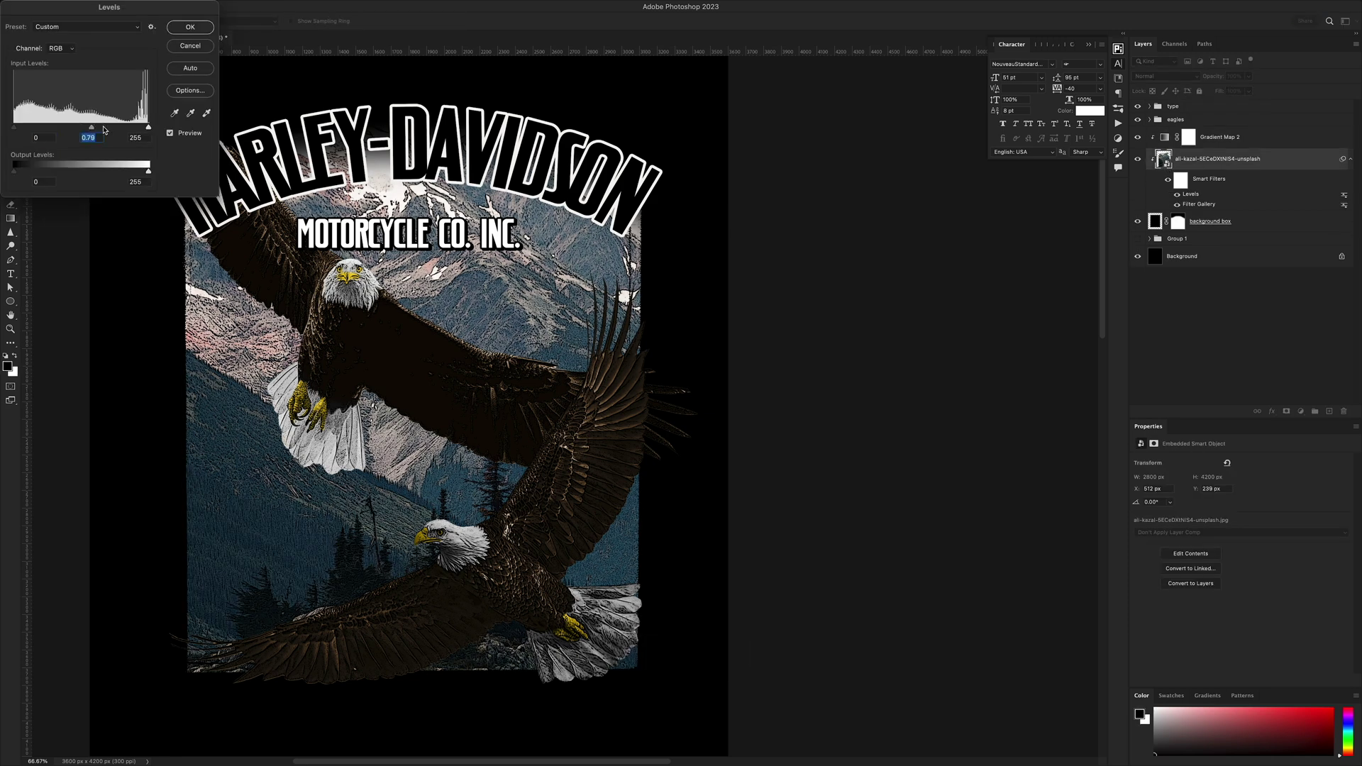
{"action": "left_click", "coordinate": [186, 24]}
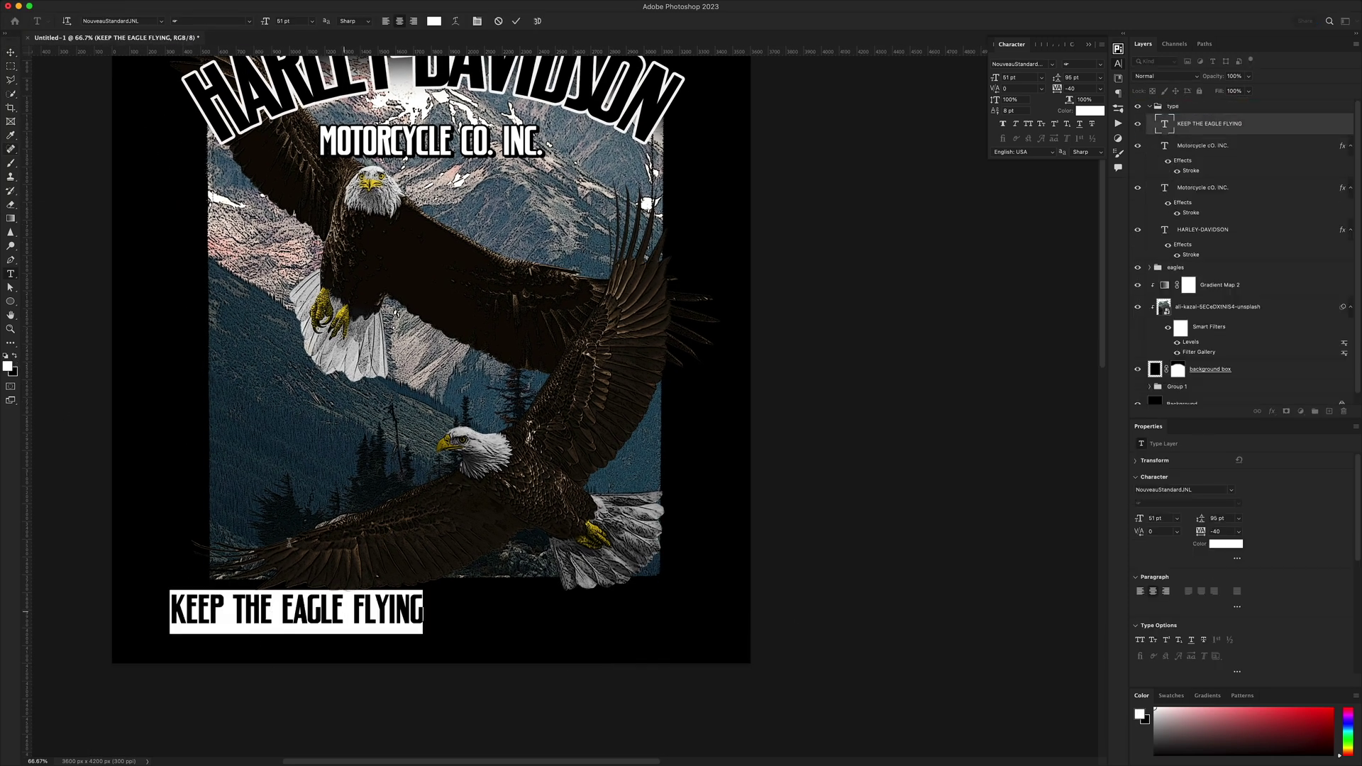
Set the tagline in Morally Serif and scale it into place below the artwork.
{"action": "left_click", "coordinate": [123, 21]}
{"action": "left_click", "coordinate": [177, 213]}
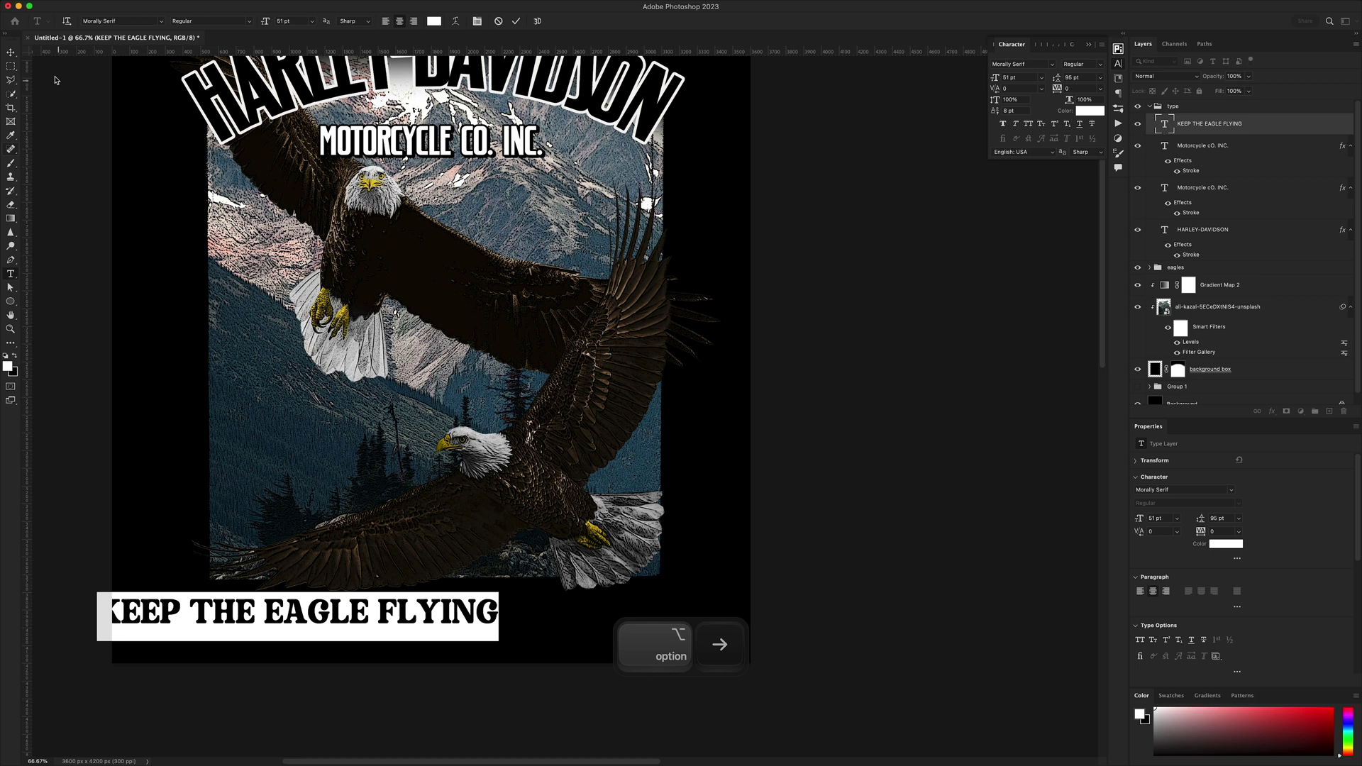
{"action": "key", "text": "ctrl+t"}
{"action": "left_click_drag", "start_coordinate": [298, 614], "coordinate": [432, 614]}
{"action": "left_click_drag", "start_coordinate": [596, 598], "coordinate": [613, 598]}
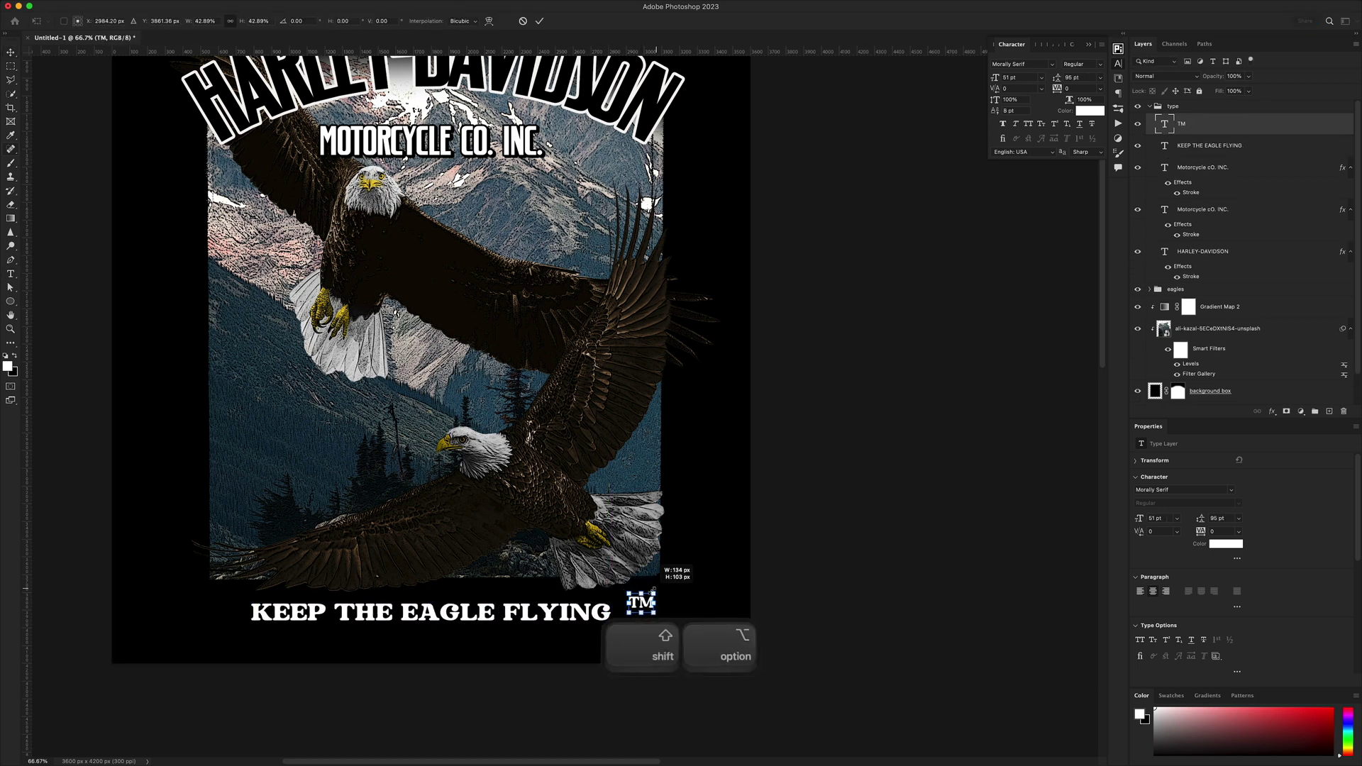
Nudge the TM mark beside FLYING and group it with the tagline.
{"action": "key", "text": "Down"}
{"action": "left_click_drag", "start_coordinate": [624, 615], "coordinate": [506, 499]}
{"action": "key", "text": "ctrl+g"}
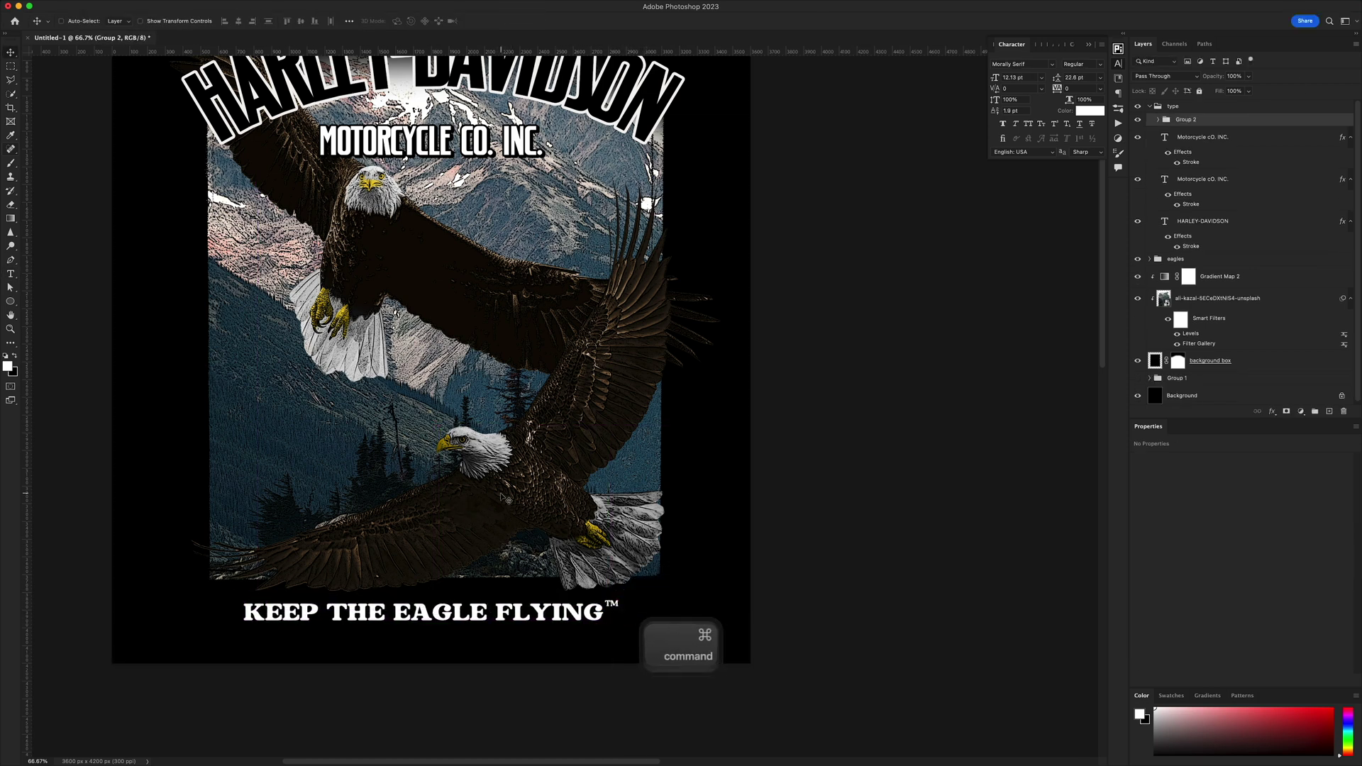
{"action": "scroll", "coordinate": [505, 499], "scroll_direction": "up", "scroll_amount": 2}
{"action": "left_click", "coordinate": [1158, 120]}
{"action": "double_click", "coordinate": [1173, 158]}
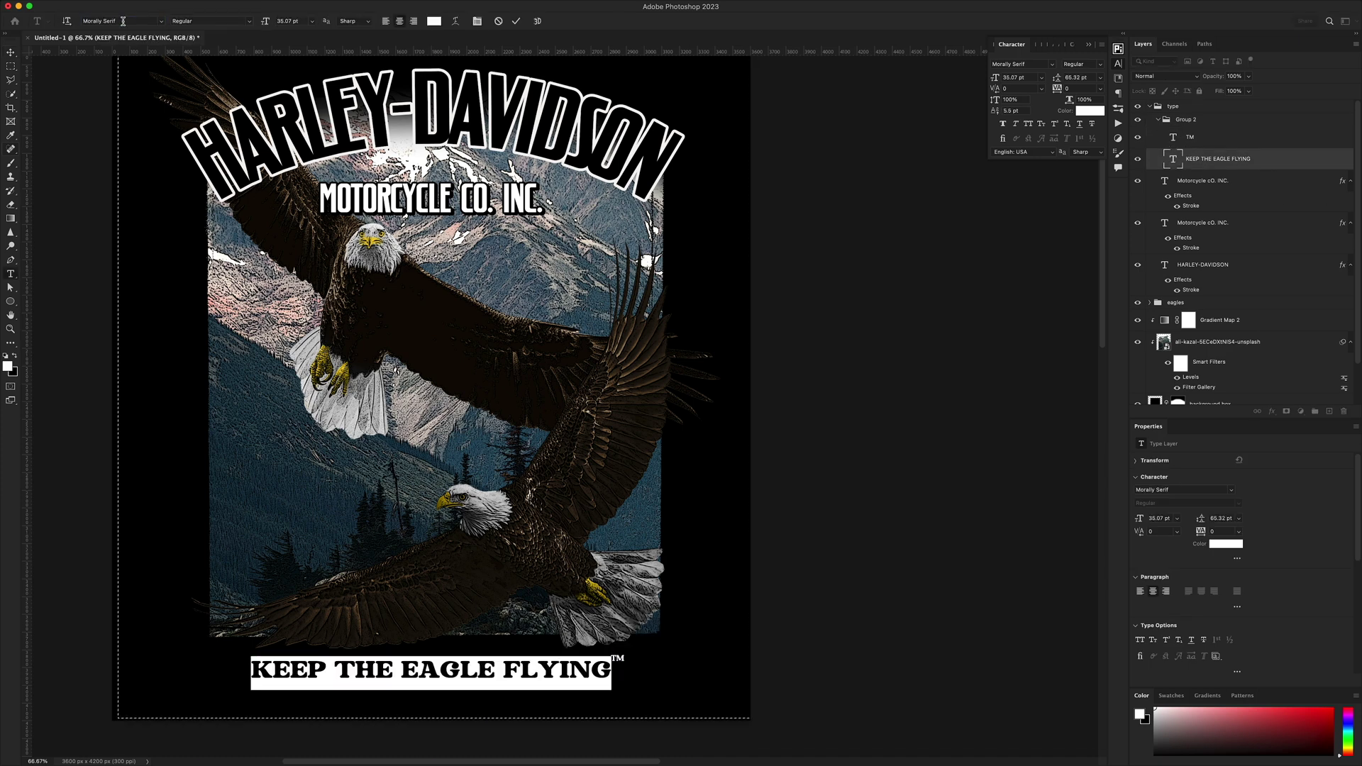
{"action": "key", "text": "super+d"}
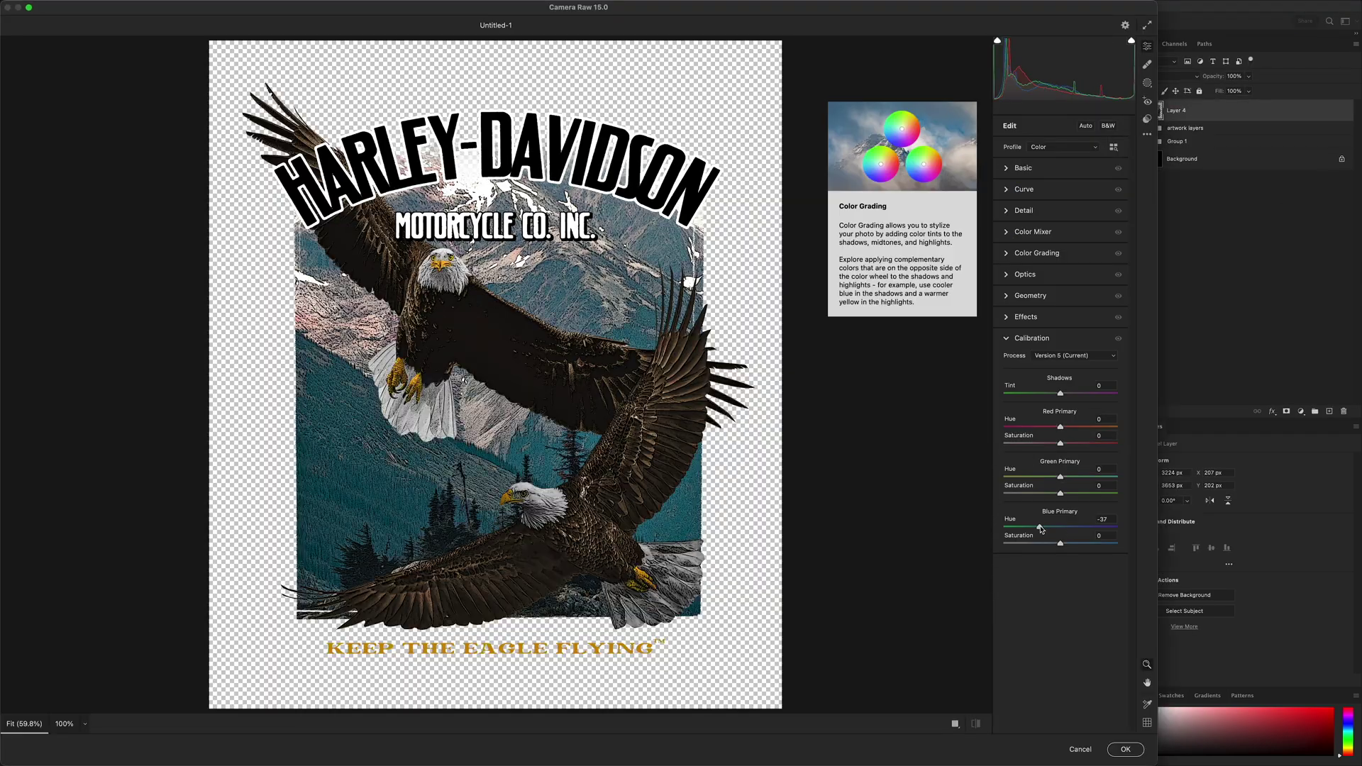
Apply the Camera Raw teal-and-copper grading and paint cracked-texture brush strokes over the artwork.
{"action": "left_click", "coordinate": [1125, 751]}
{"action": "left_click", "coordinate": [75, 21]}
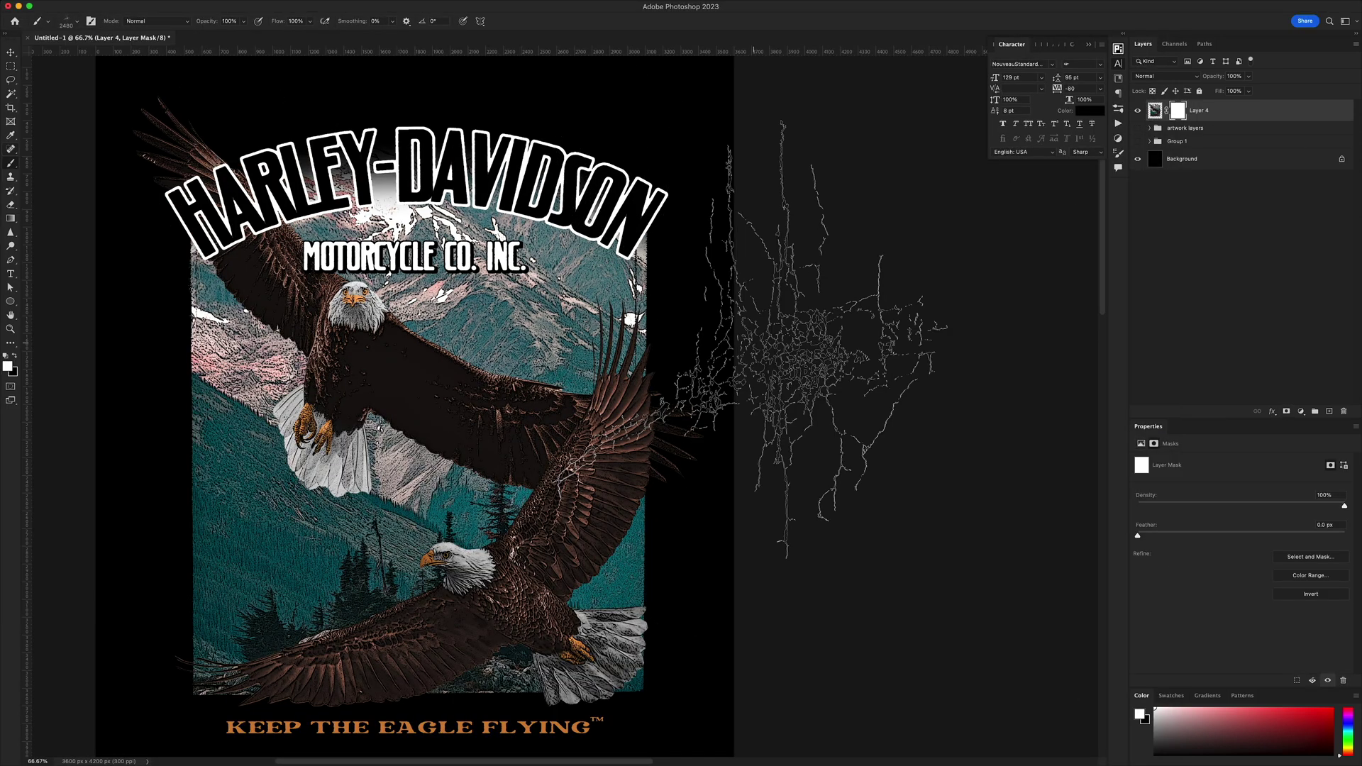
{"action": "scroll", "coordinate": [128, 610], "scroll_direction": "left", "scroll_amount": 4}
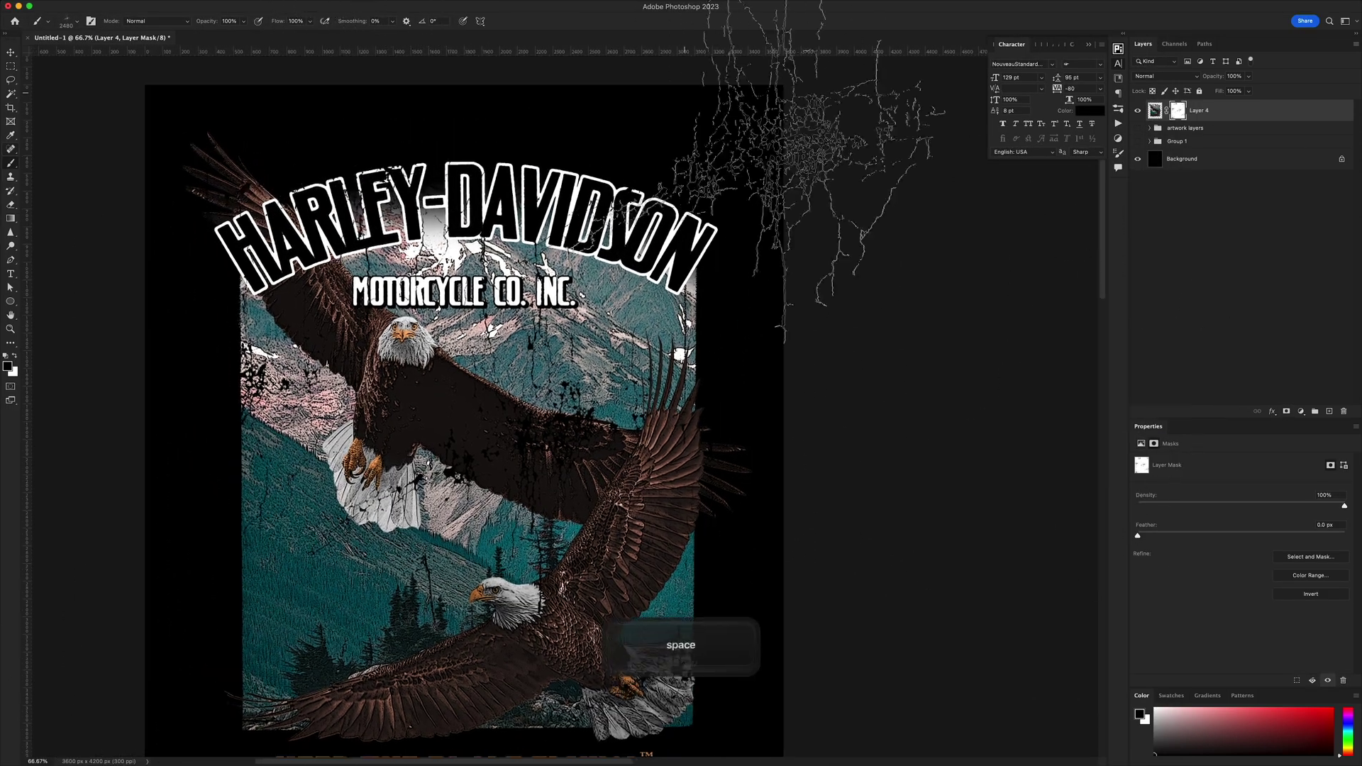
{"action": "left_click", "coordinate": [75, 21]}
{"action": "left_click_drag", "start_coordinate": [120, 54], "coordinate": [126, 57]}
{"action": "key", "text": "super+z"}
{"action": "key", "text": "super+z"}
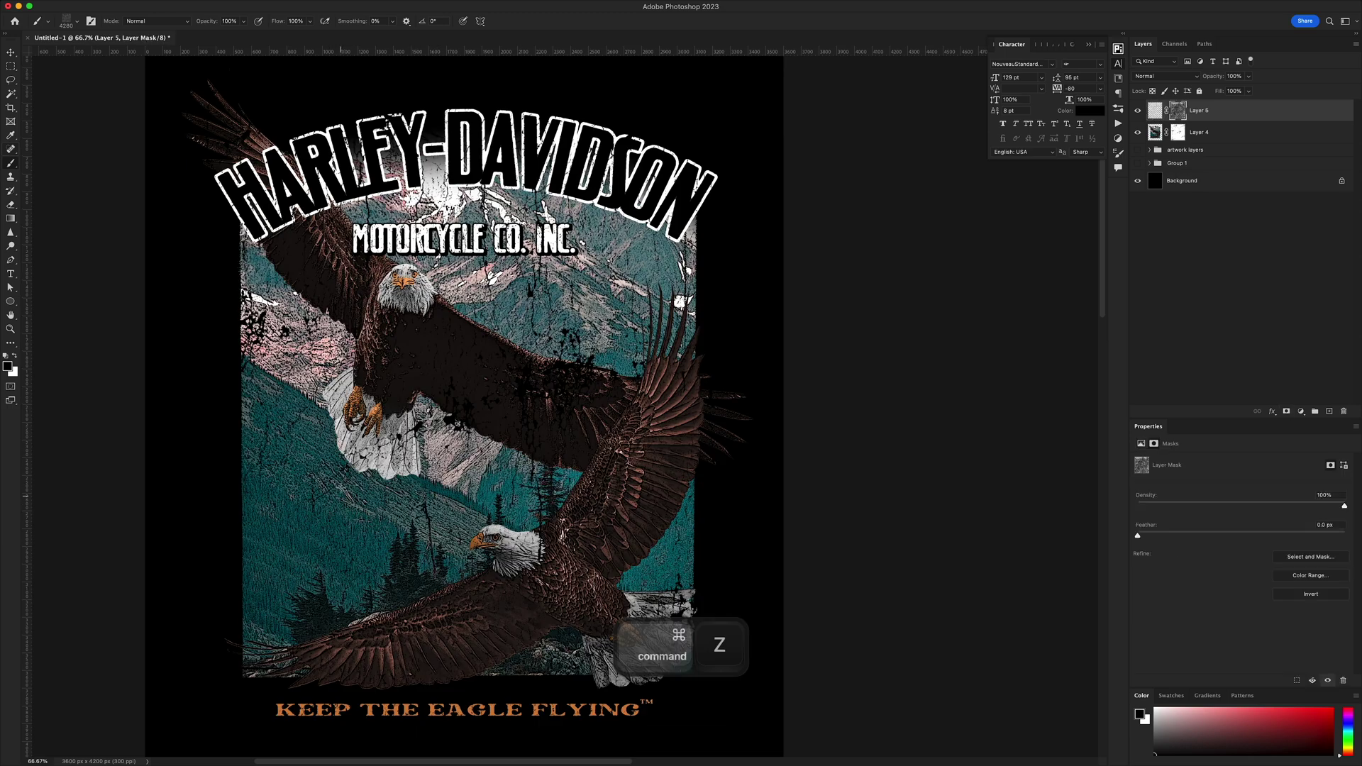
Save to Creative Cloud as HarleyVintage, then scale the pasted artwork on the mockup shirt.
{"action": "key", "text": "v"}
{"action": "key", "text": "super+minus"}
{"action": "key", "text": "super+s"}
{"action": "type", "text": "Har"}
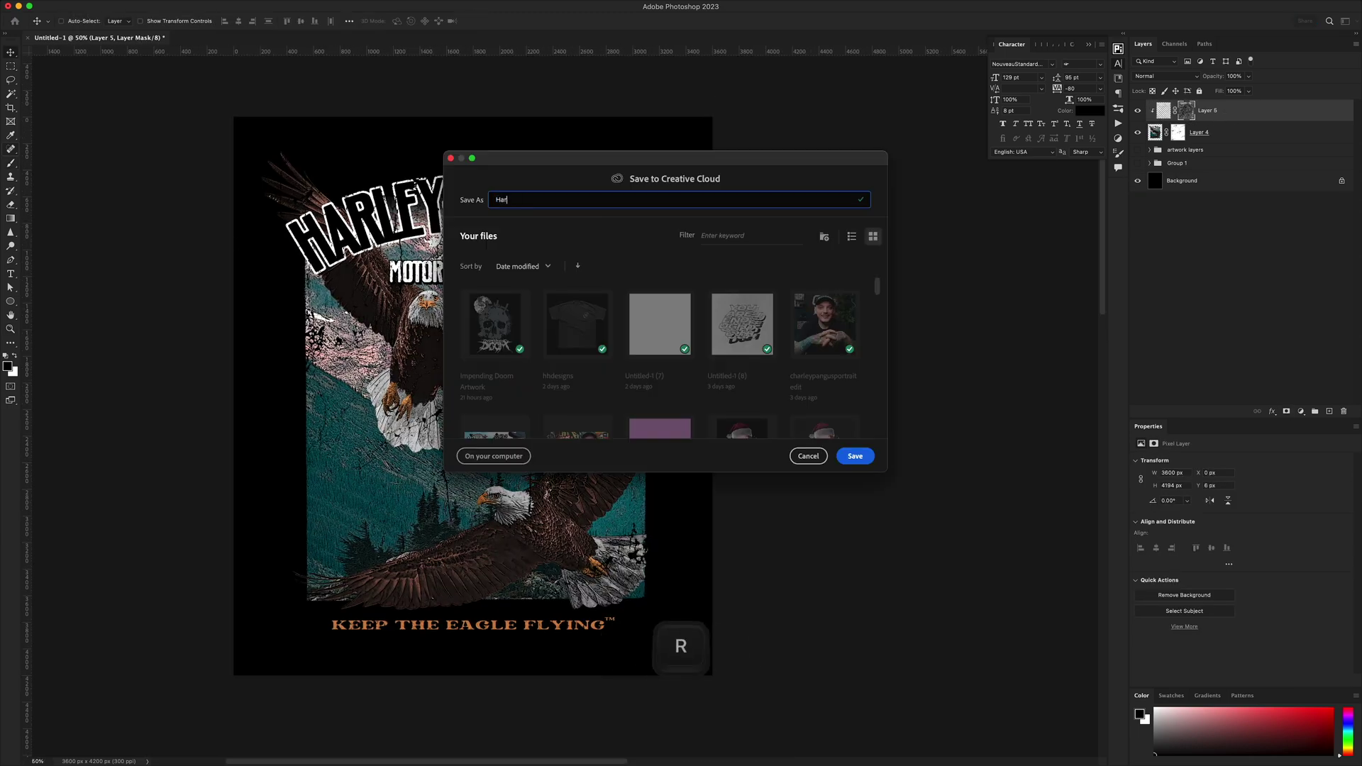
{"action": "type", "text": "leyVintage"}
{"action": "key", "text": "Return"}
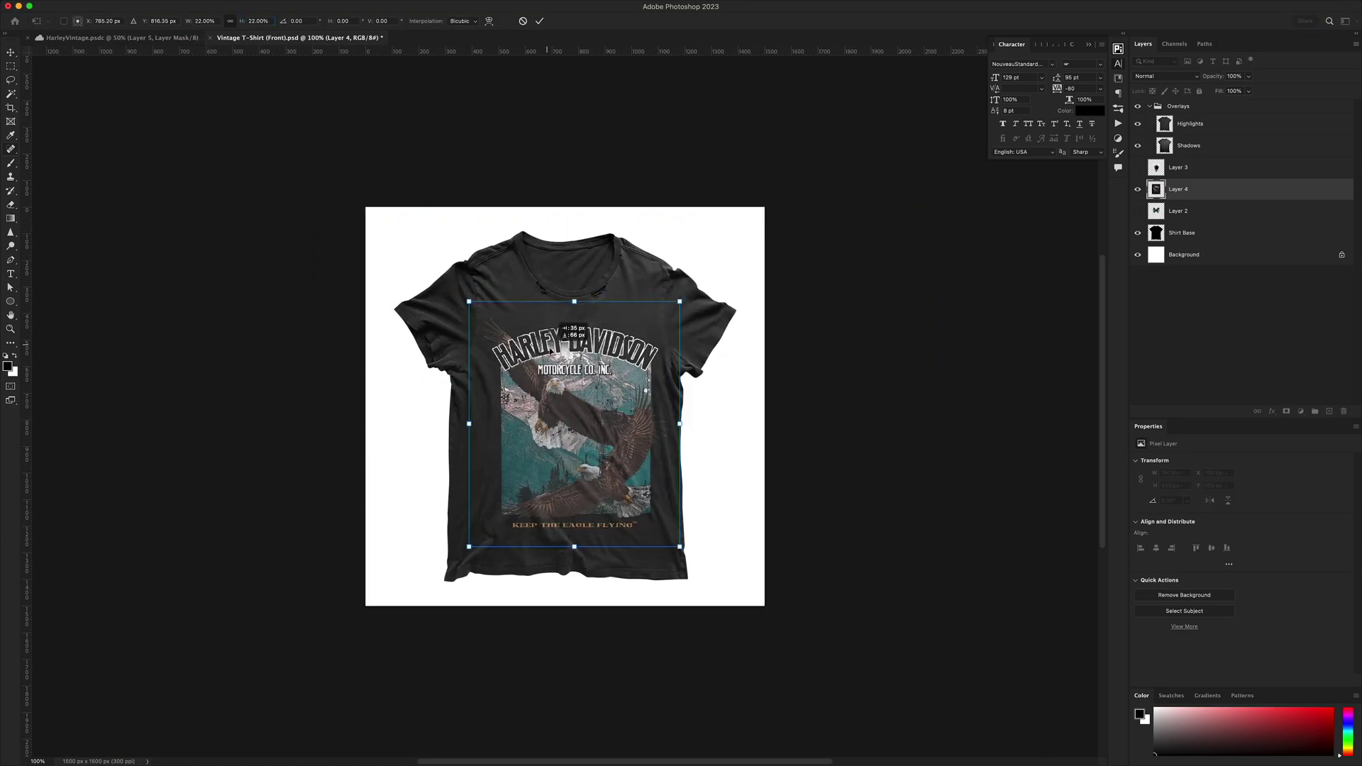
{"action": "key", "text": "super+plus"}
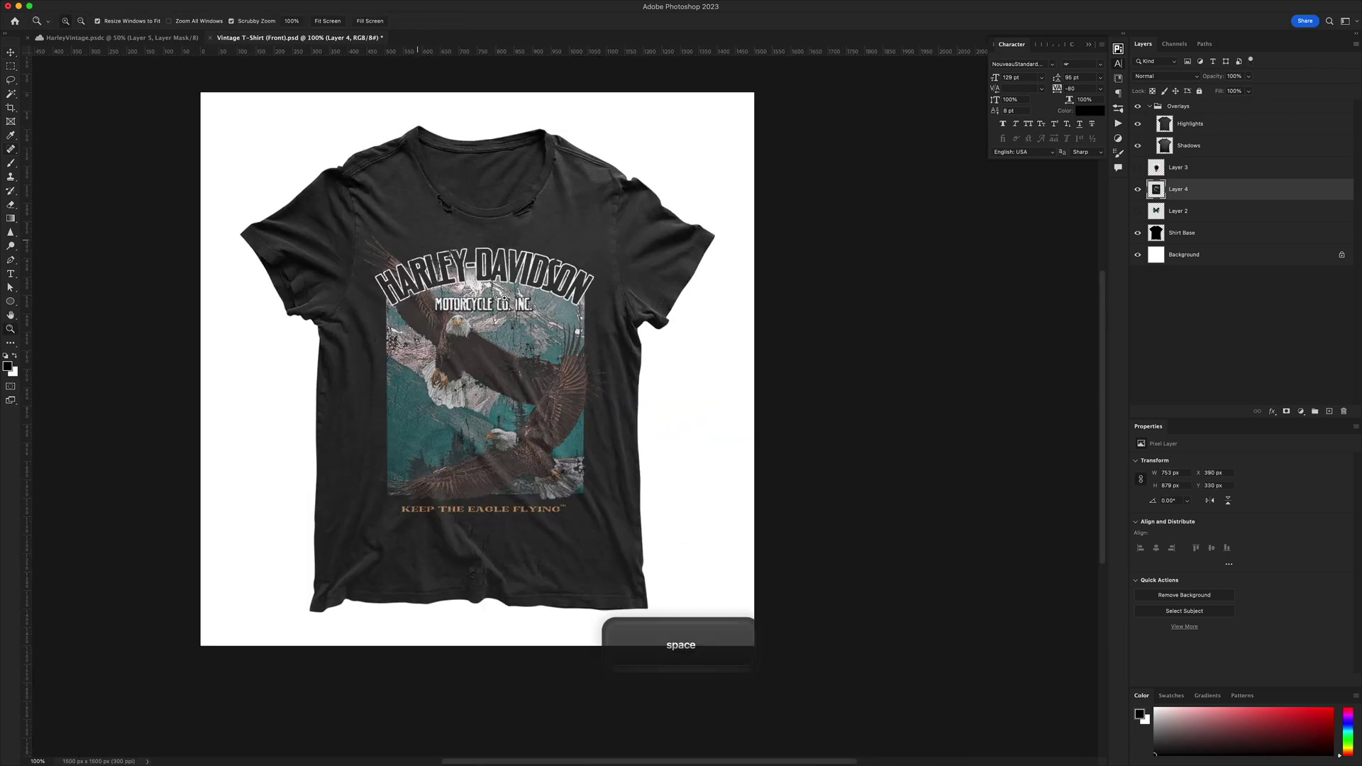